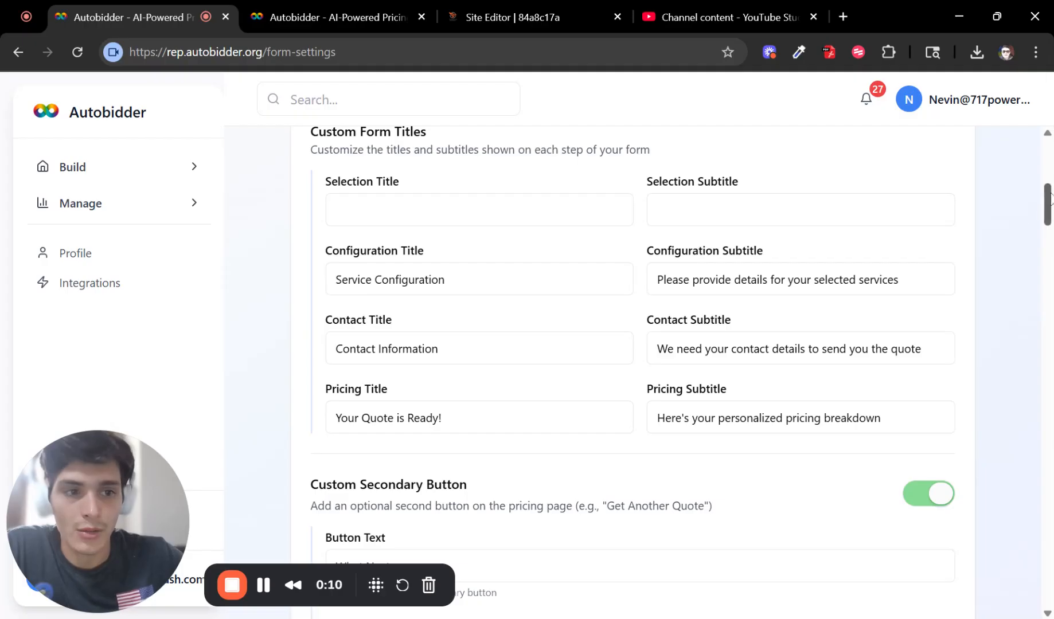
# Step: Save the form settings with 10% Military and Elderly discounts and $0.90/mile beyond 45 miles
pyautogui.moveTo(1047, 206); pyautogui.dragTo(933, 464)
pyautogui.scroll(-4, 908, 467)
pyautogui.scroll(-20, 908, 467)
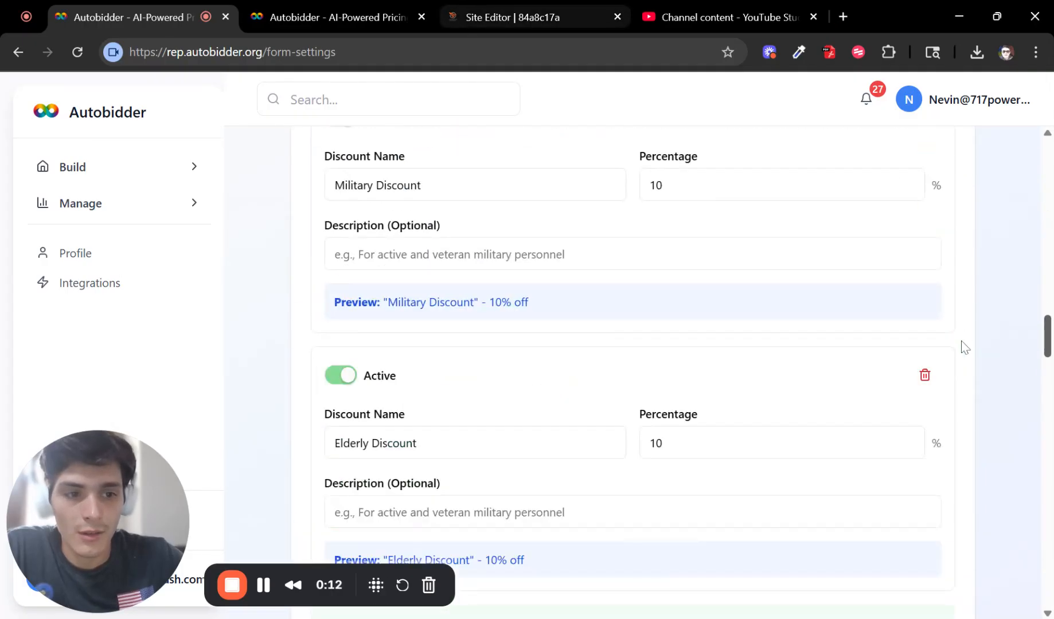
pyautogui.click(916, 594)
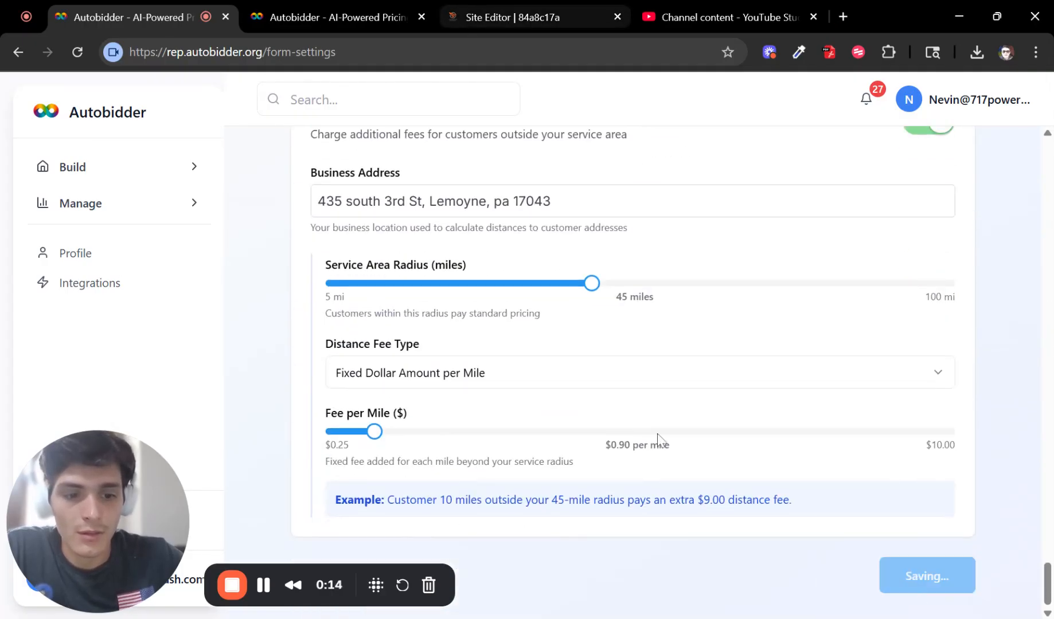
# Step: Reload the live pricing form preview to pick up the saved settings
pyautogui.click(331, 8)
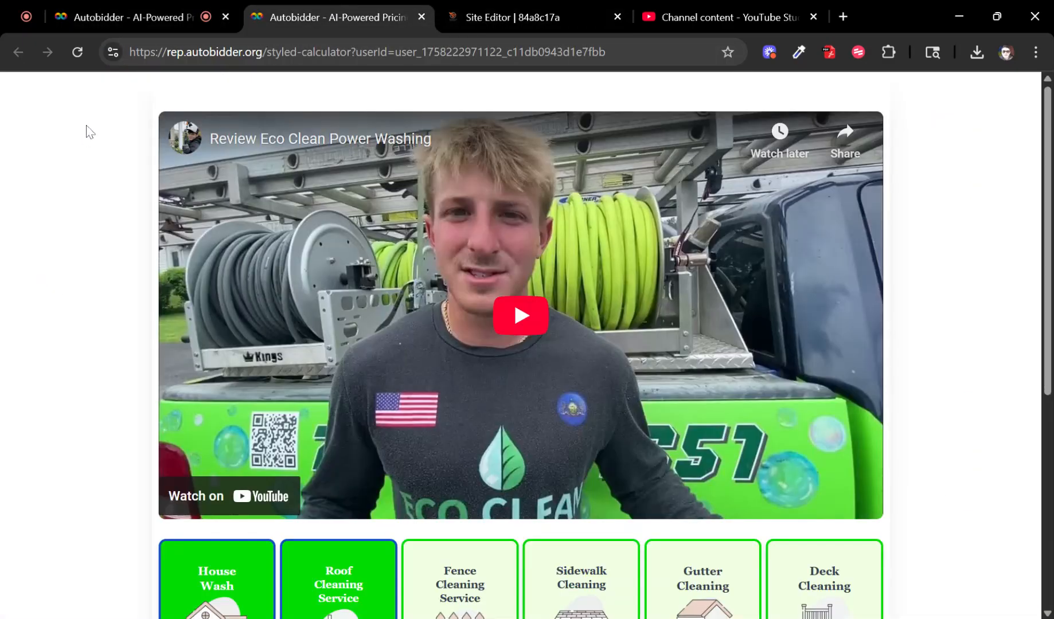
pyautogui.click(77, 52)
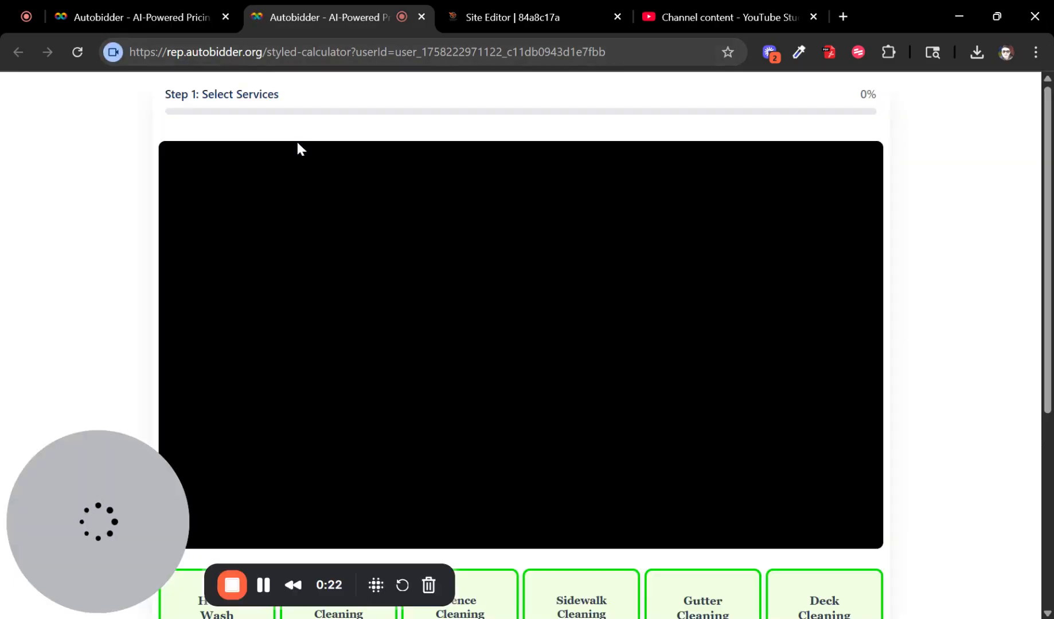
pyautogui.moveTo(175, 95); pyautogui.dragTo(599, 109)
pyautogui.click(601, 111)
pyautogui.scroll(-5, 401, 287)
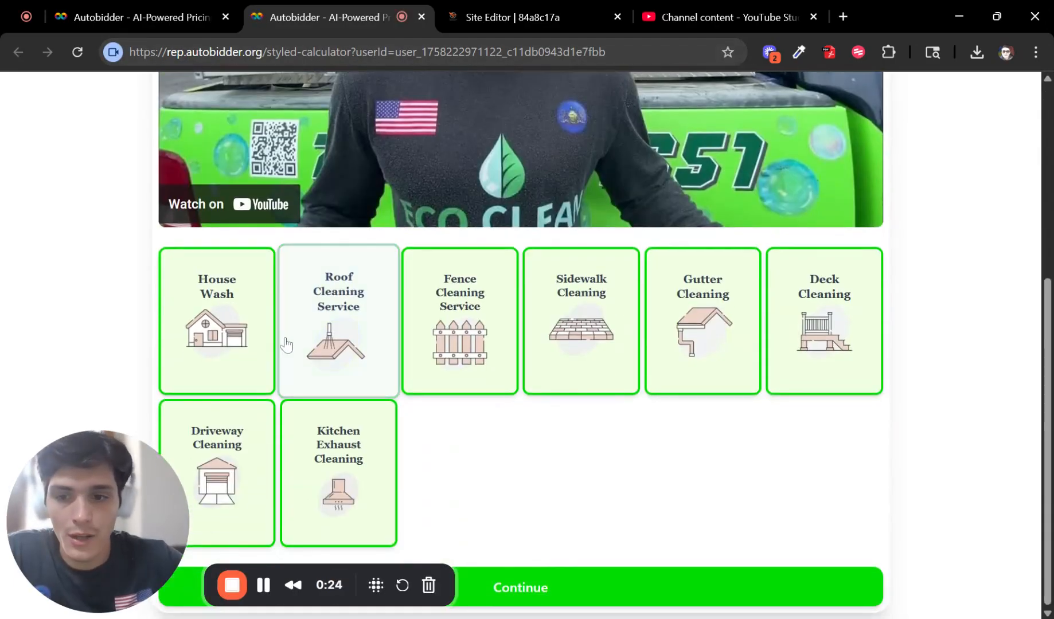
# Step: Choose House Wash, continue, set house height to Two Story and enter 2 for square footage
pyautogui.click(224, 321)
pyautogui.scroll(-2, 573, 487)
pyautogui.click(682, 583)
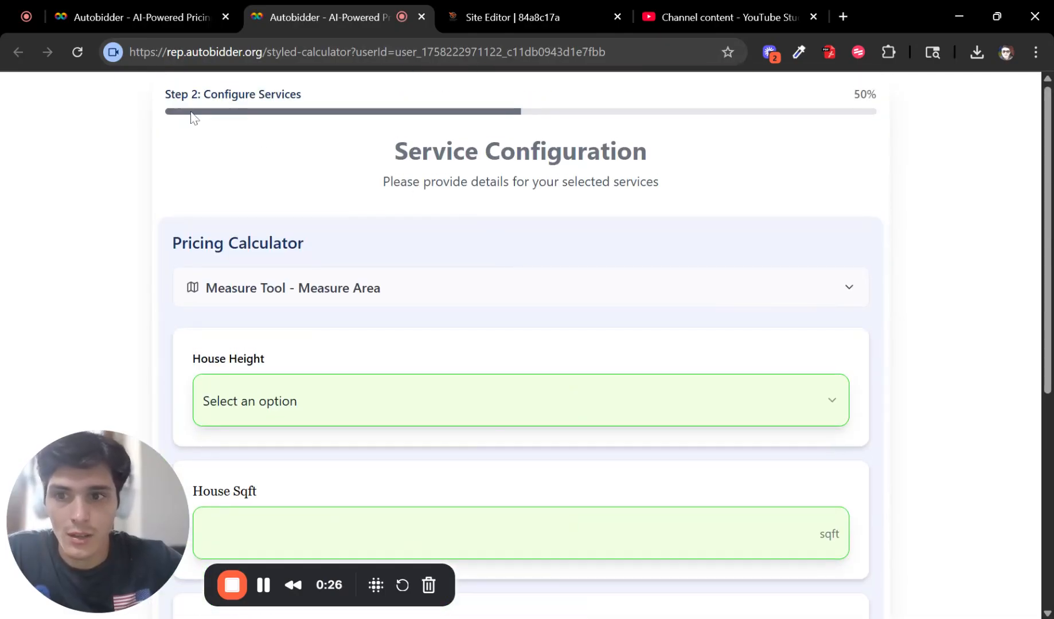
pyautogui.click(407, 404)
pyautogui.click(380, 469)
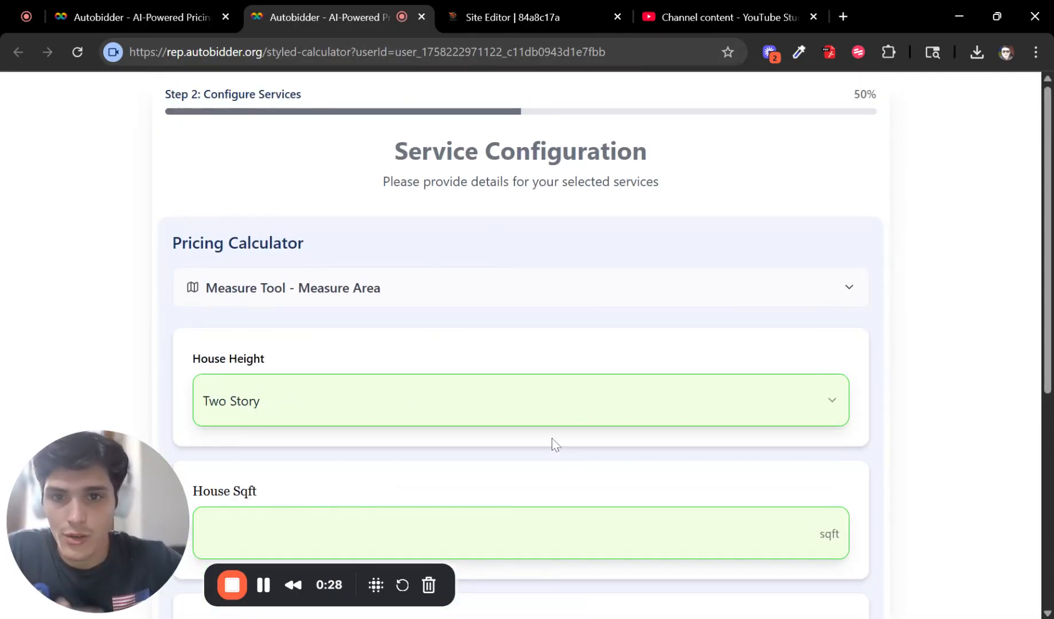
pyautogui.scroll(-4, 400, 377)
pyautogui.click(823, 282)
pyautogui.write('2')
pyautogui.click(178, 15)
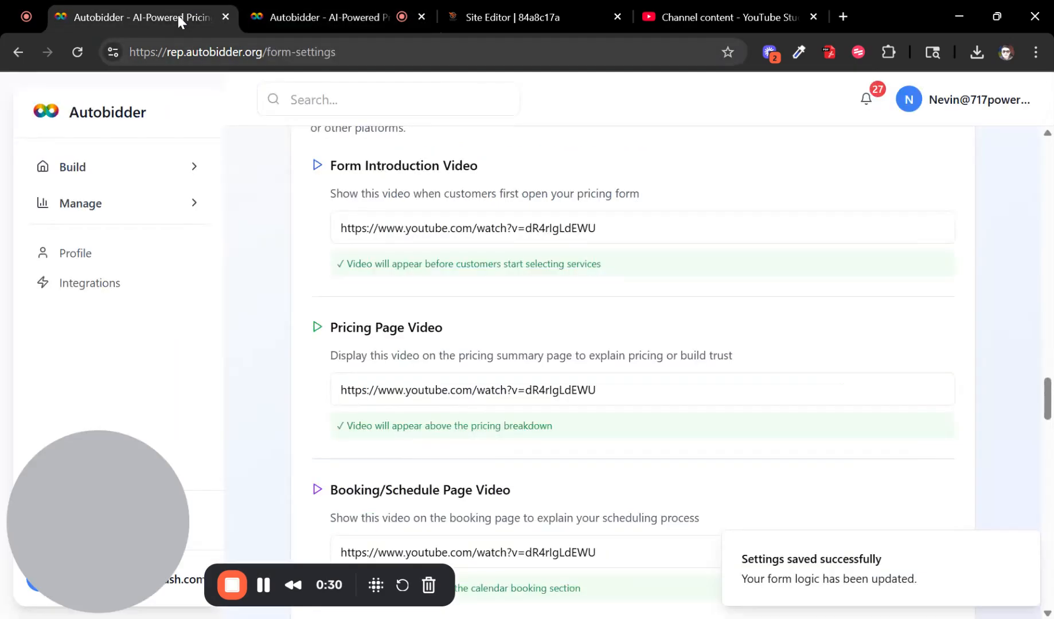
pyautogui.scroll(10, 625, 349)
pyautogui.scroll(6, 593, 301)
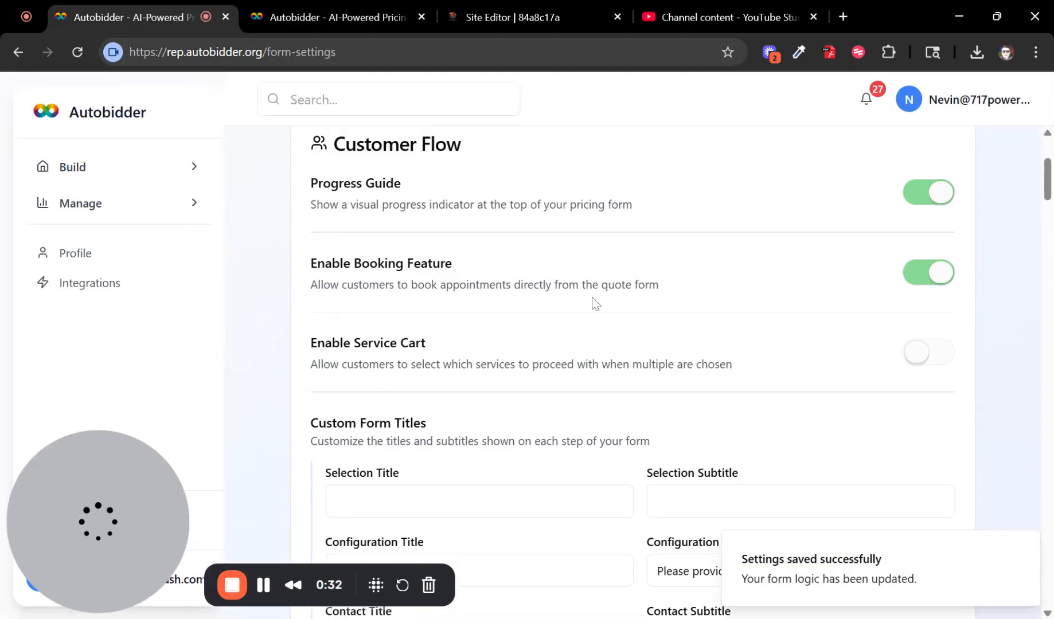
pyautogui.scroll(-2, 623, 327)
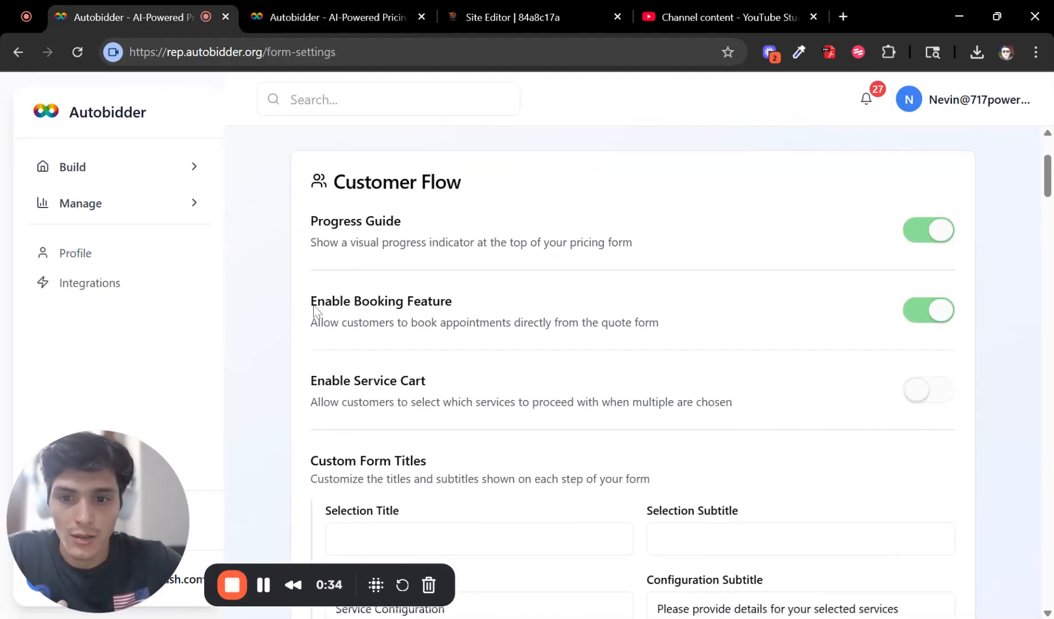
pyautogui.moveTo(313, 303); pyautogui.dragTo(602, 313)
pyautogui.click(599, 313)
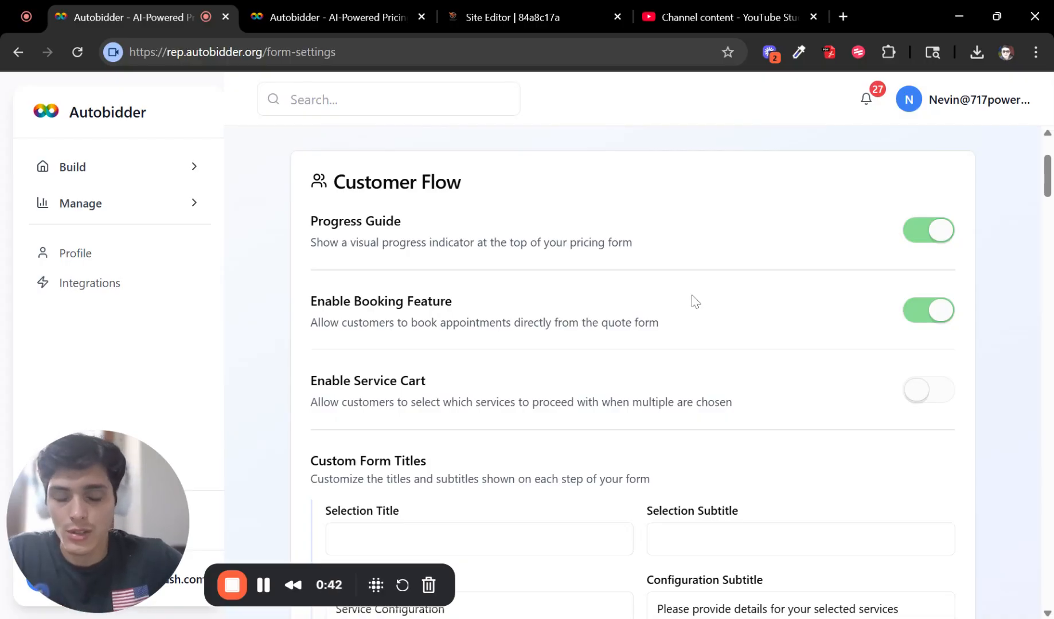
pyautogui.click(925, 393)
pyautogui.click(933, 396)
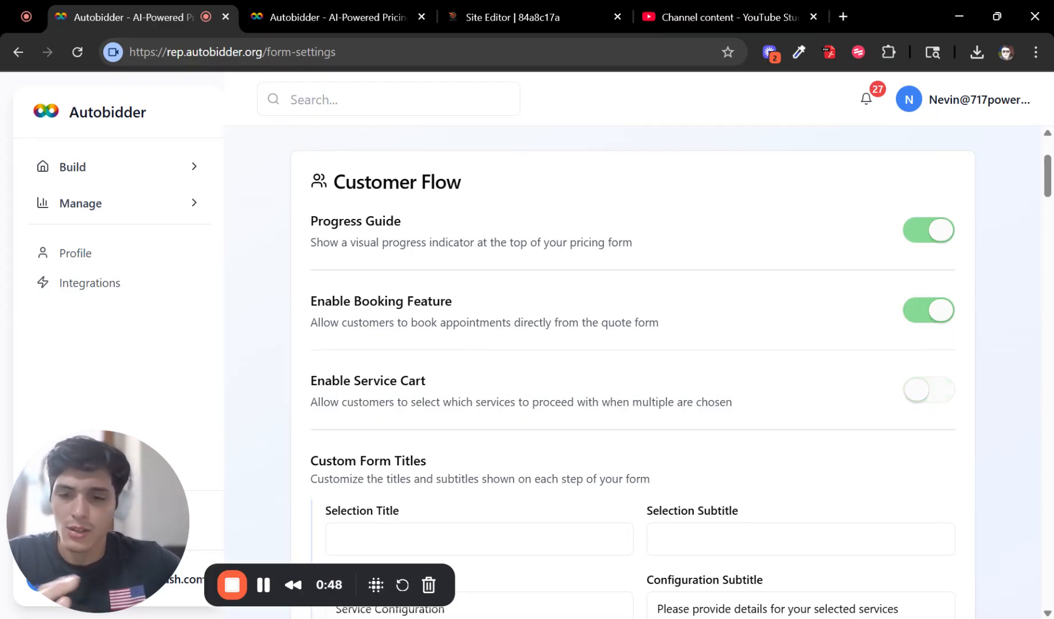
pyautogui.moveTo(326, 383); pyautogui.dragTo(425, 381)
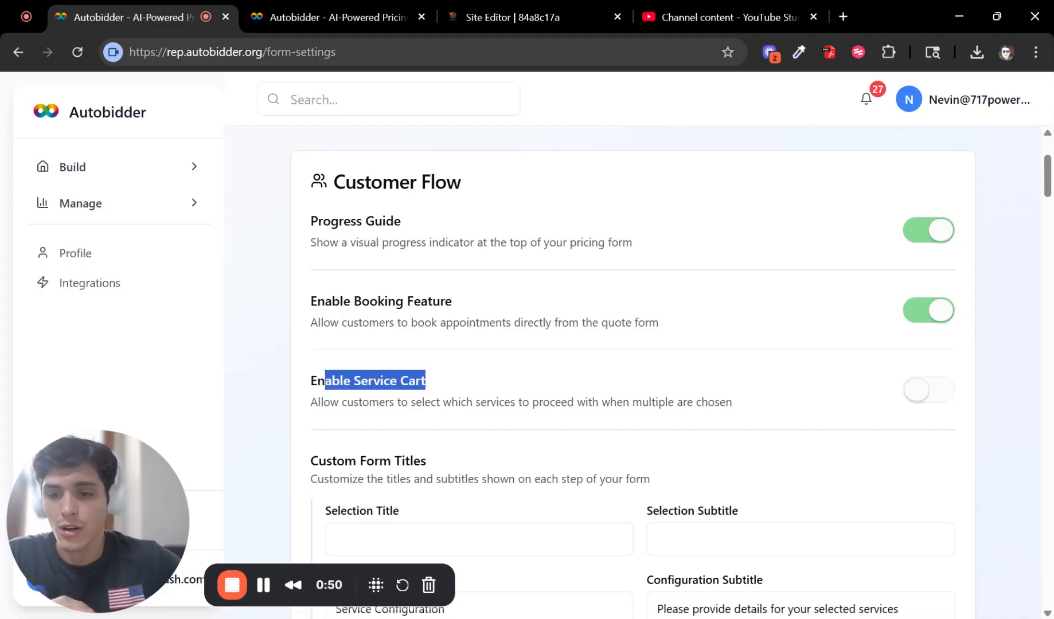
pyautogui.click(427, 383)
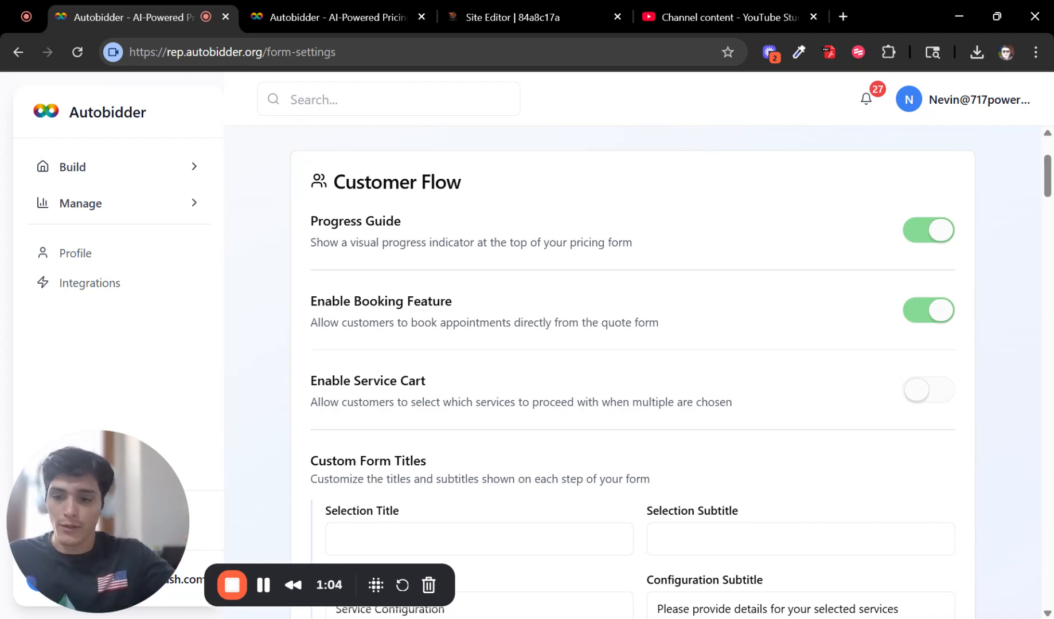
pyautogui.scroll(-5, 631, 373)
# Step: Set the Selection Title to 'Test Title' and save the form settings
pyautogui.click(507, 211)
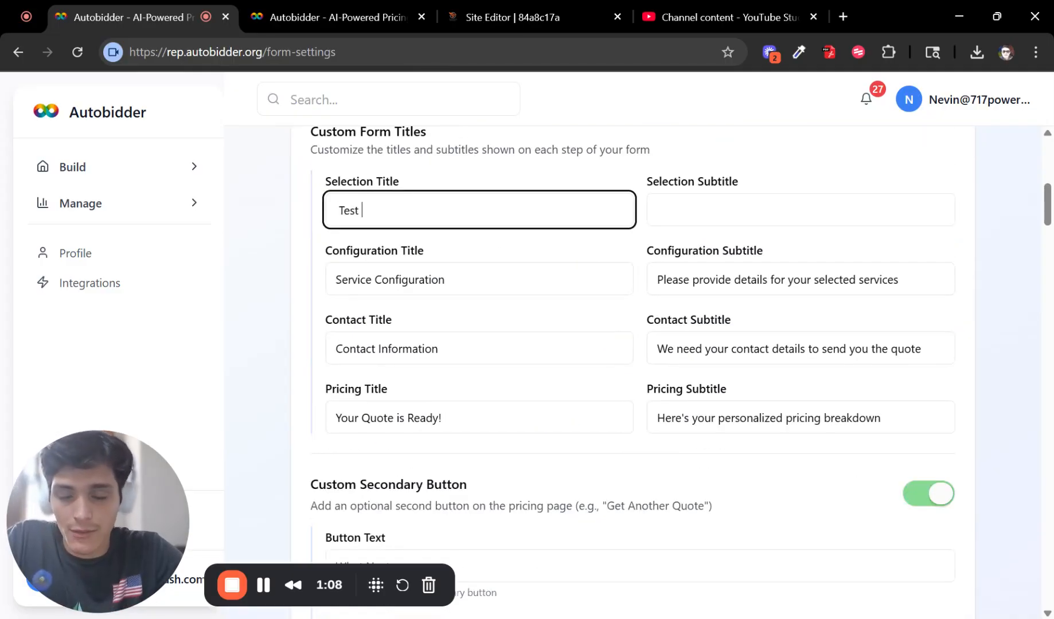
pyautogui.write('Test Title')
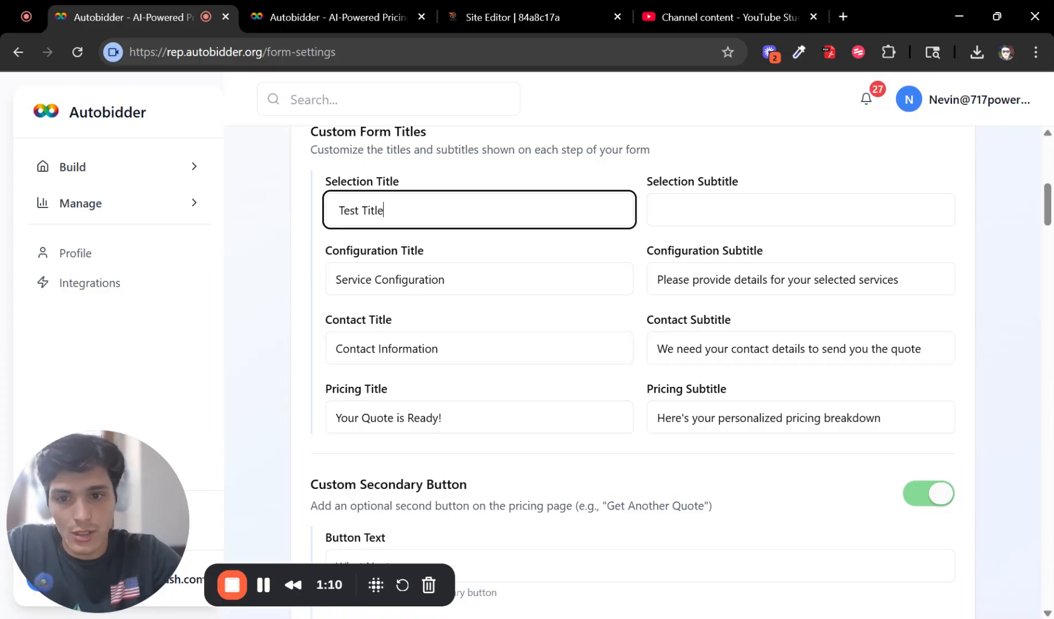
pyautogui.scroll(-10, 917, 258)
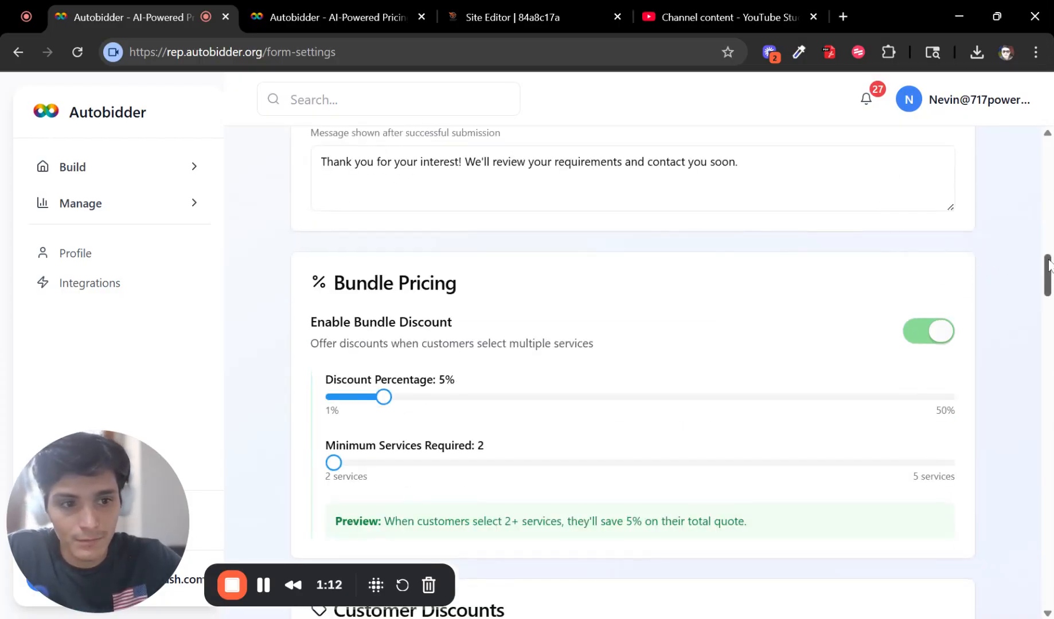
pyautogui.moveTo(1048, 271); pyautogui.dragTo(1046, 614)
pyautogui.click(907, 580)
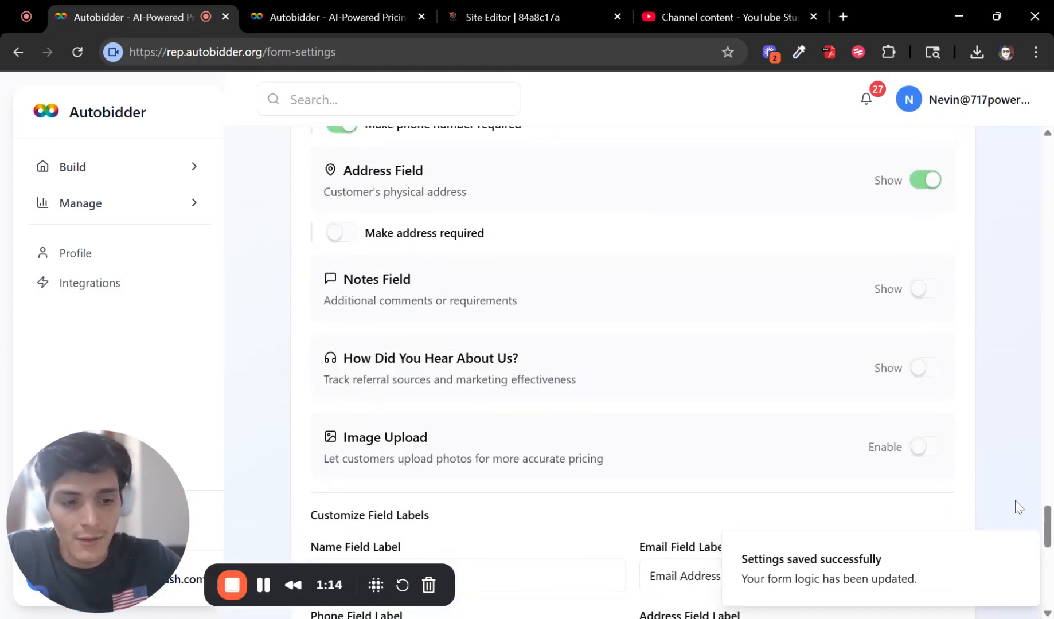
# Step: Reload the live form to confirm 'Test Title' heads Step 1, then return to settings
pyautogui.click(333, 17)
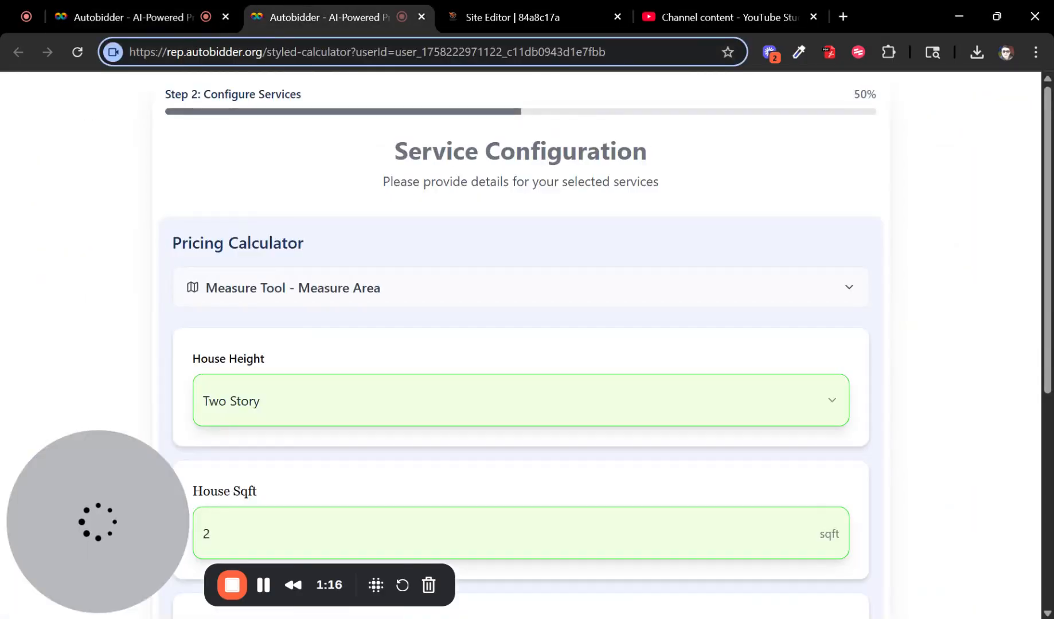
pyautogui.click(77, 52)
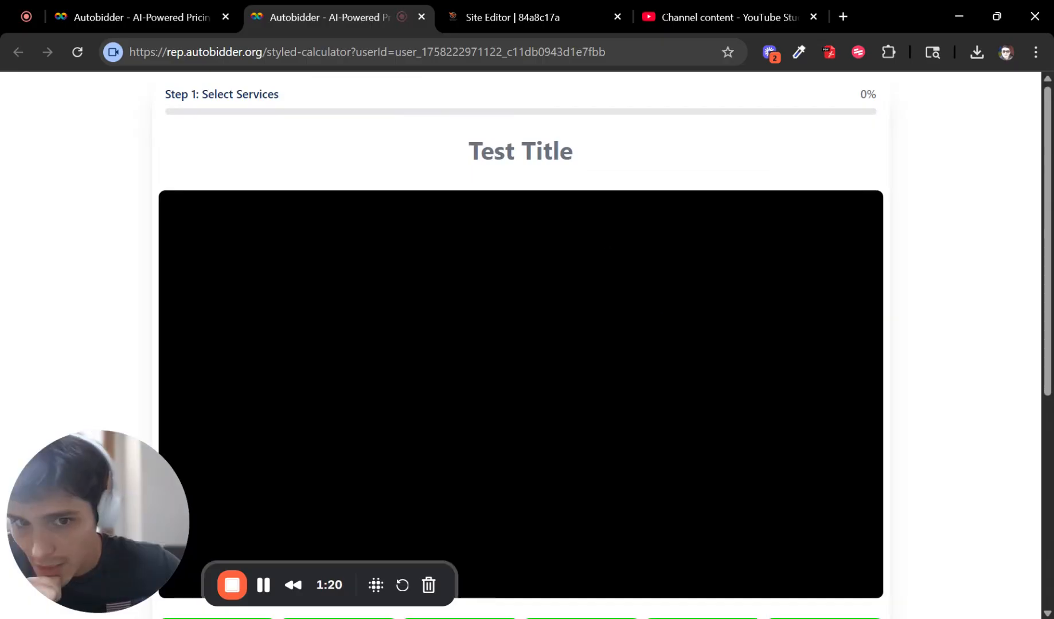
pyautogui.tripleClick(636, 157)
pyautogui.moveTo(635, 157); pyautogui.dragTo(401, 166)
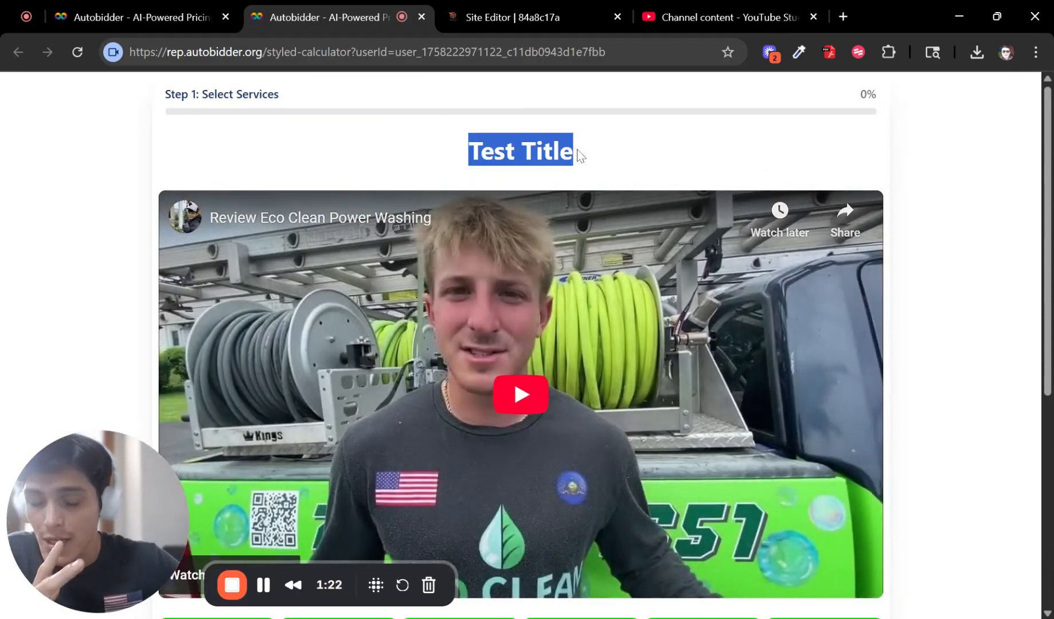
pyautogui.click(138, 7)
pyautogui.scroll(-4, 734, 371)
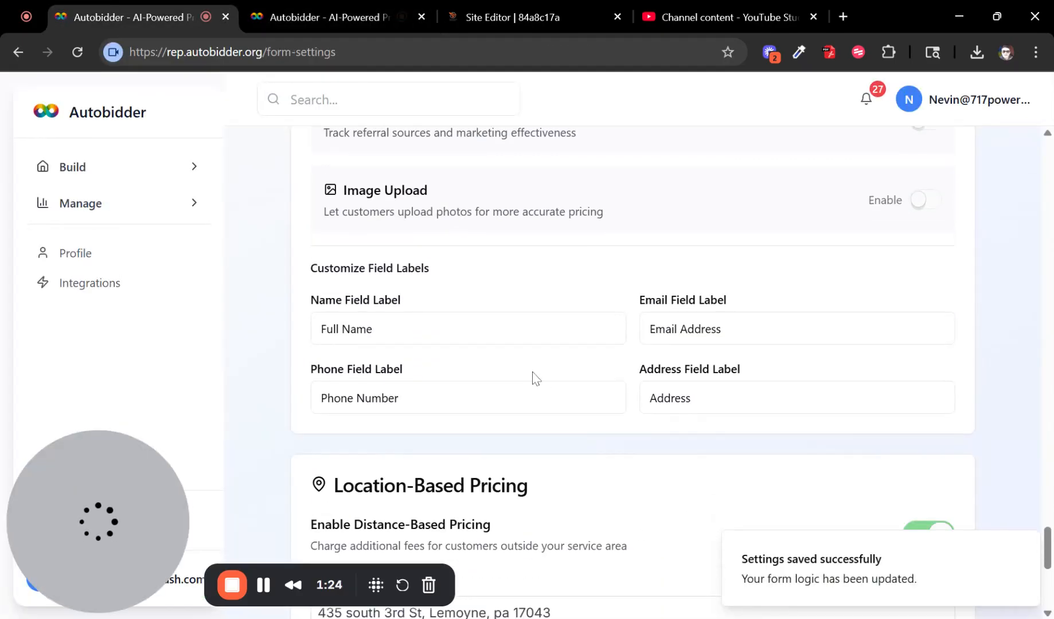
# Step: Review the Selection, Configuration, Contact and Pricing step title fields
pyautogui.scroll(6, 539, 367)
pyautogui.scroll(15, 554, 358)
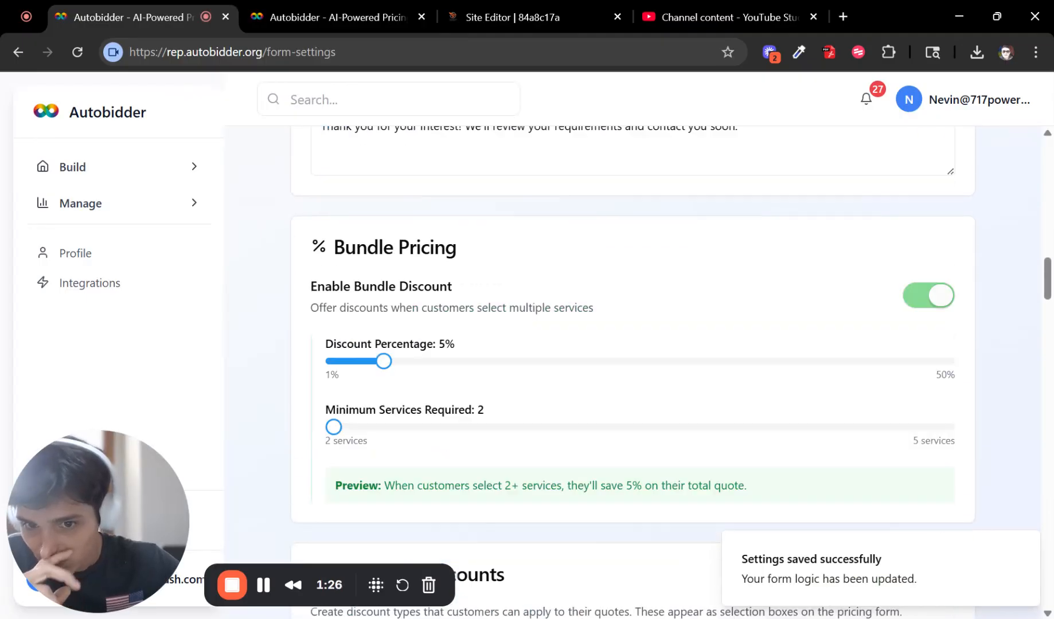
pyautogui.scroll(5, 549, 359)
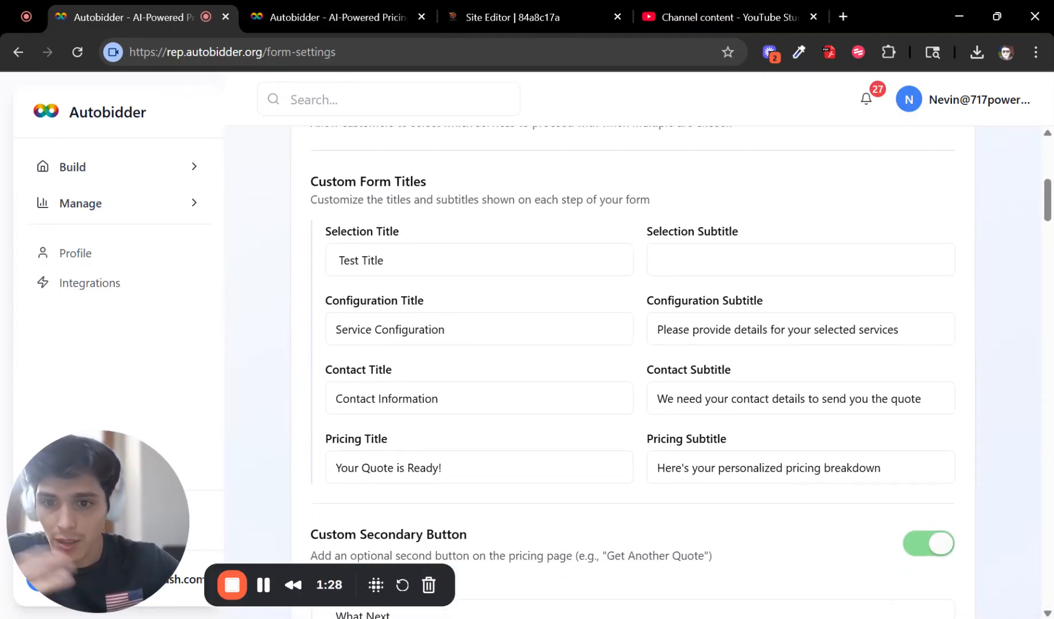
pyautogui.moveTo(338, 232); pyautogui.dragTo(457, 237)
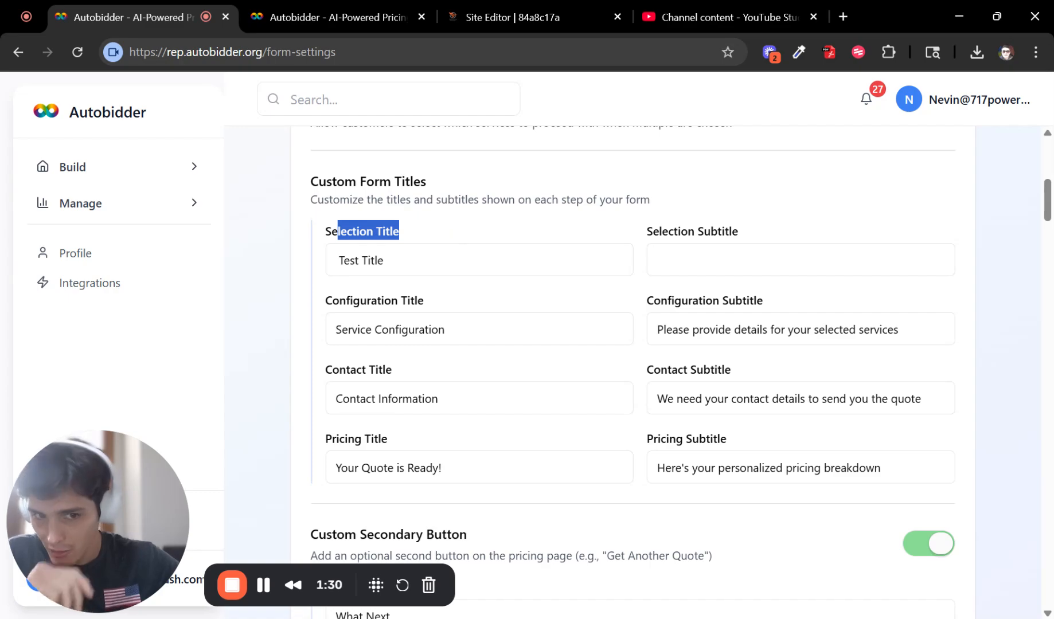
pyautogui.click(660, 260)
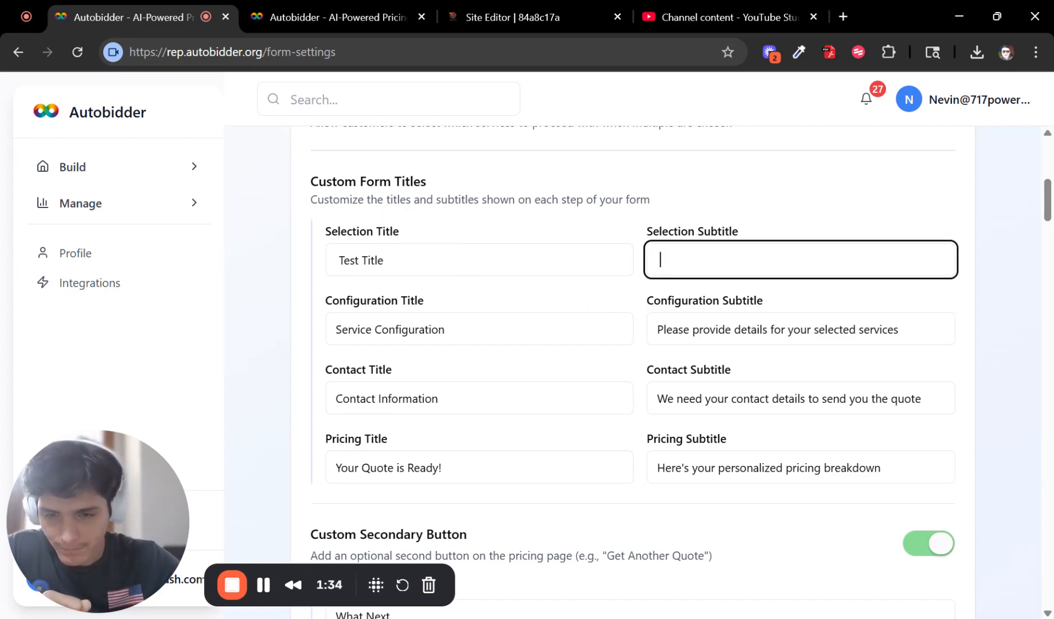
pyautogui.moveTo(322, 300); pyautogui.dragTo(488, 300)
pyautogui.click(487, 301)
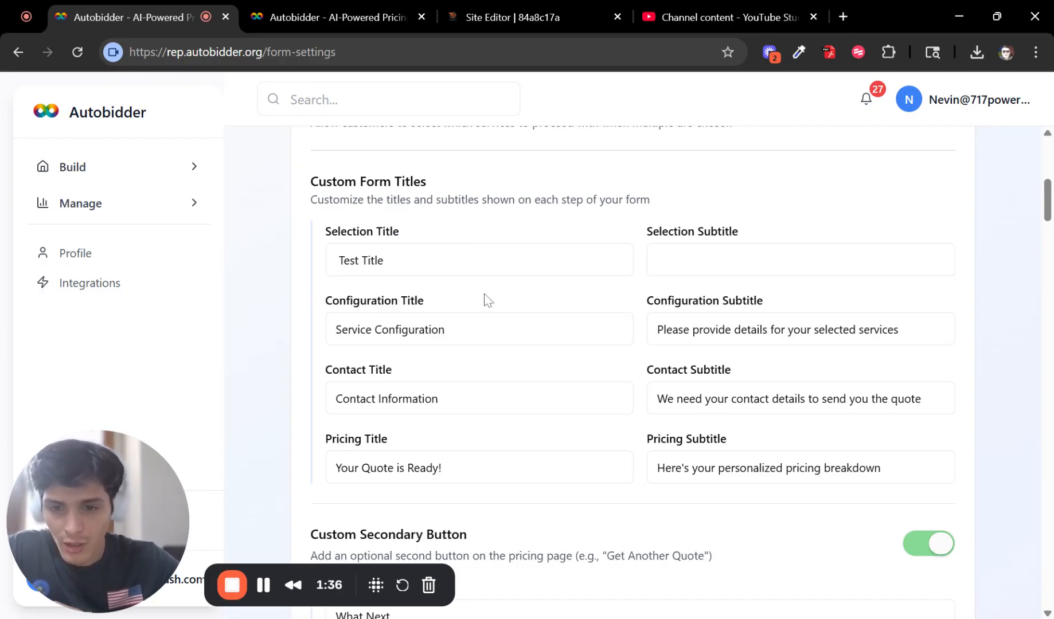
pyautogui.moveTo(326, 372); pyautogui.dragTo(424, 373)
pyautogui.moveTo(324, 441); pyautogui.dragTo(435, 449)
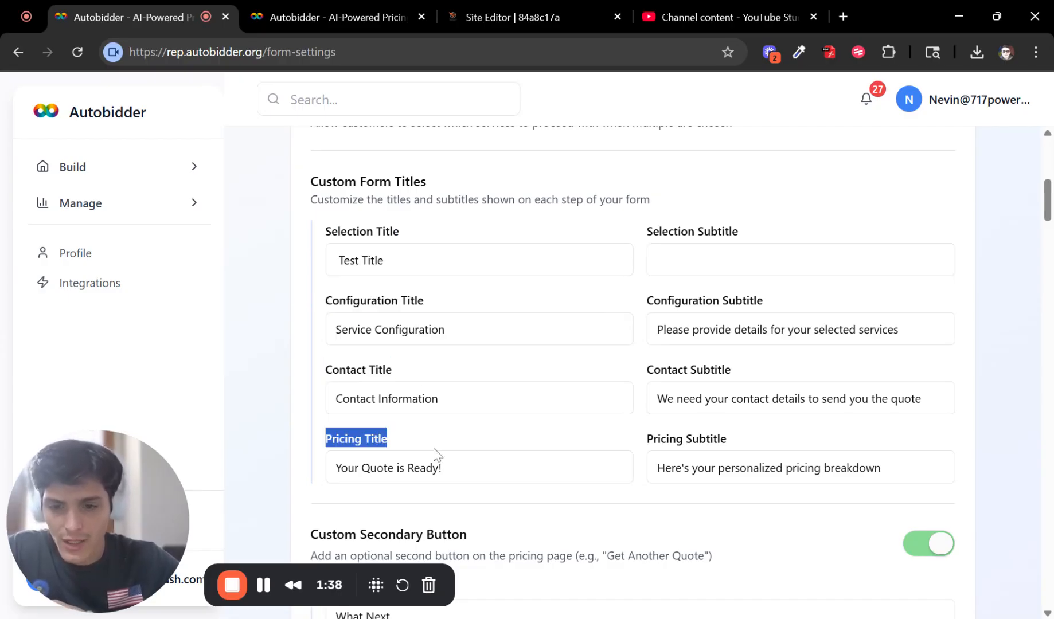
pyautogui.click(450, 441)
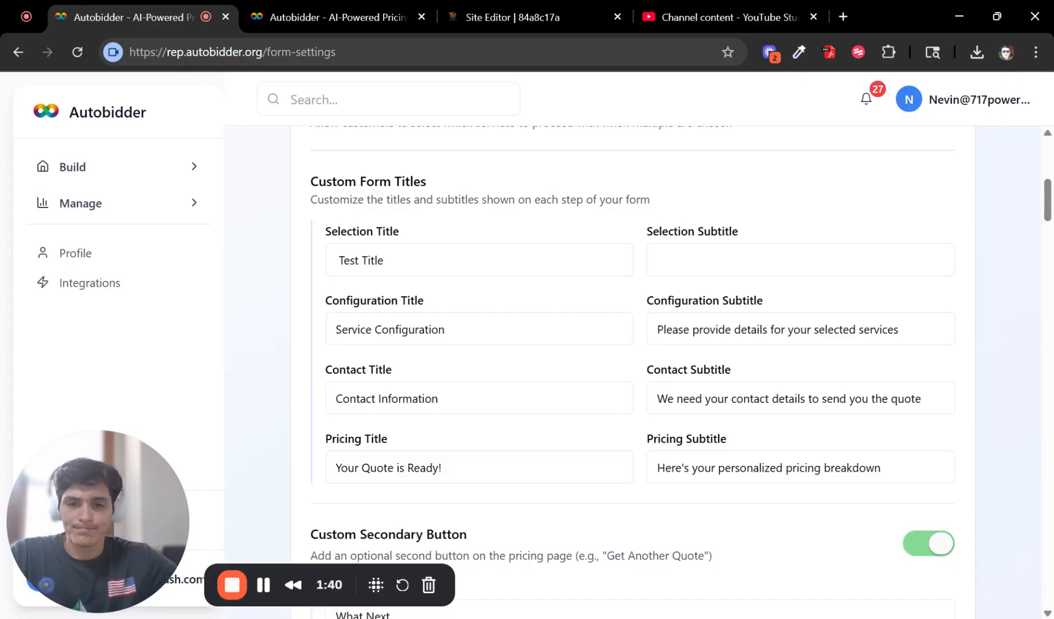
pyautogui.scroll(-3, 507, 408)
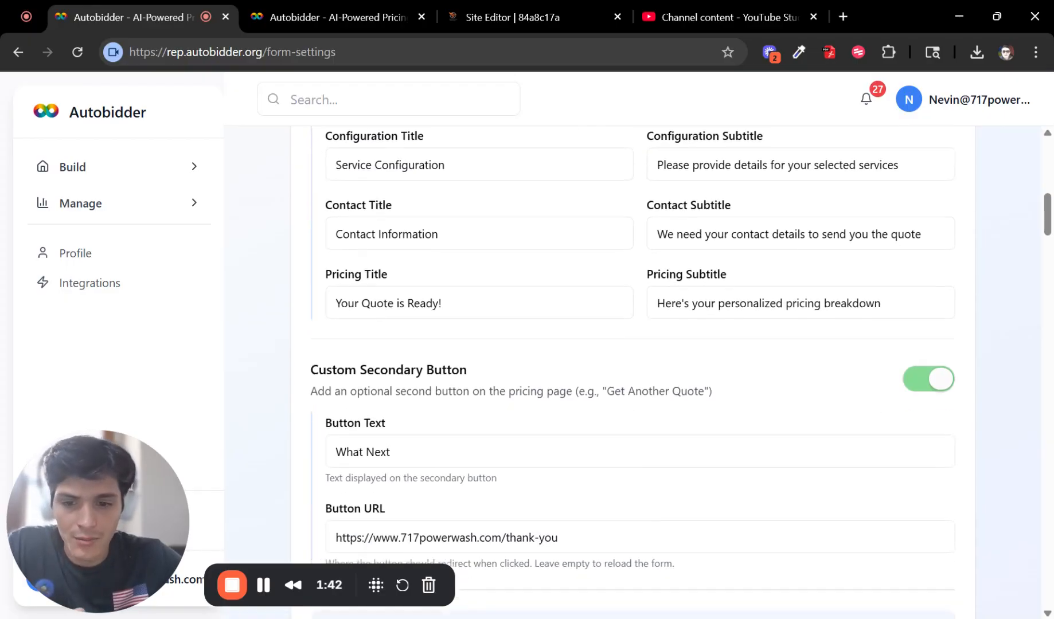
pyautogui.scroll(-2, 376, 367)
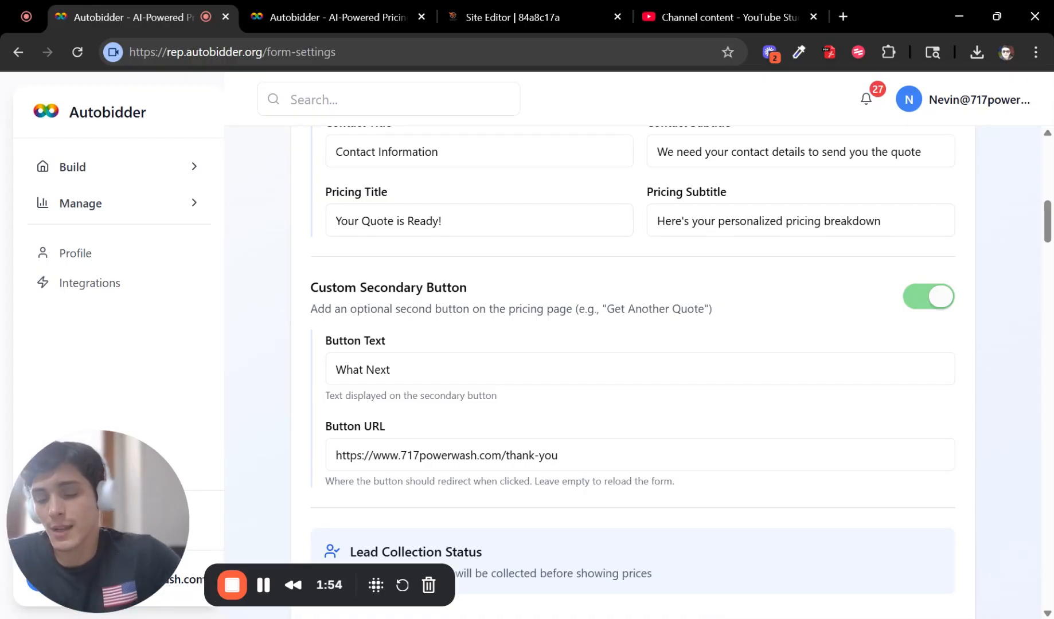
pyautogui.click(380, 381)
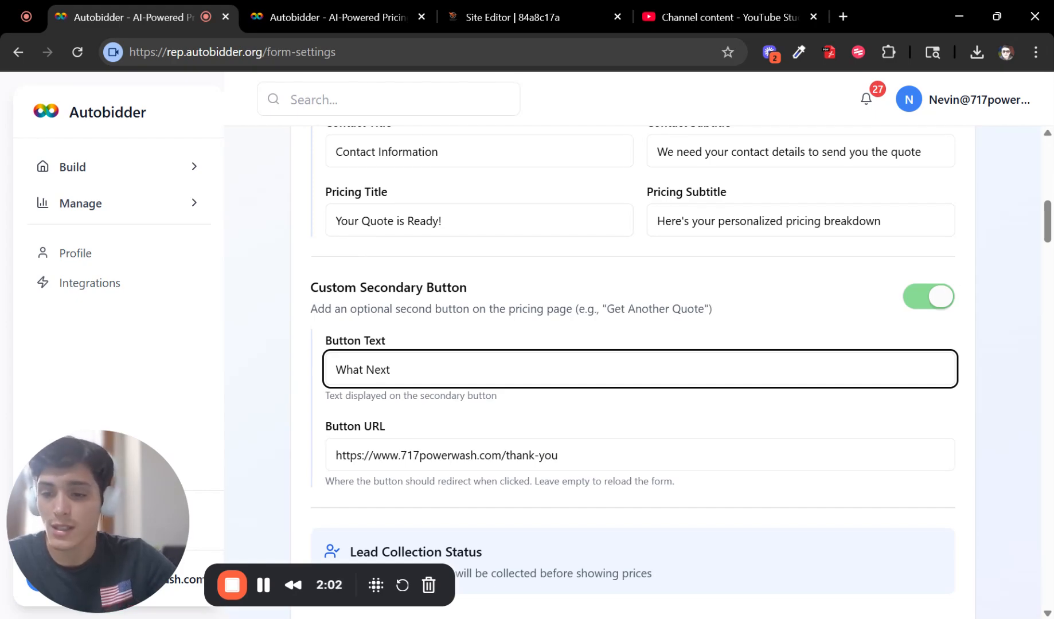
pyautogui.press('Tab')
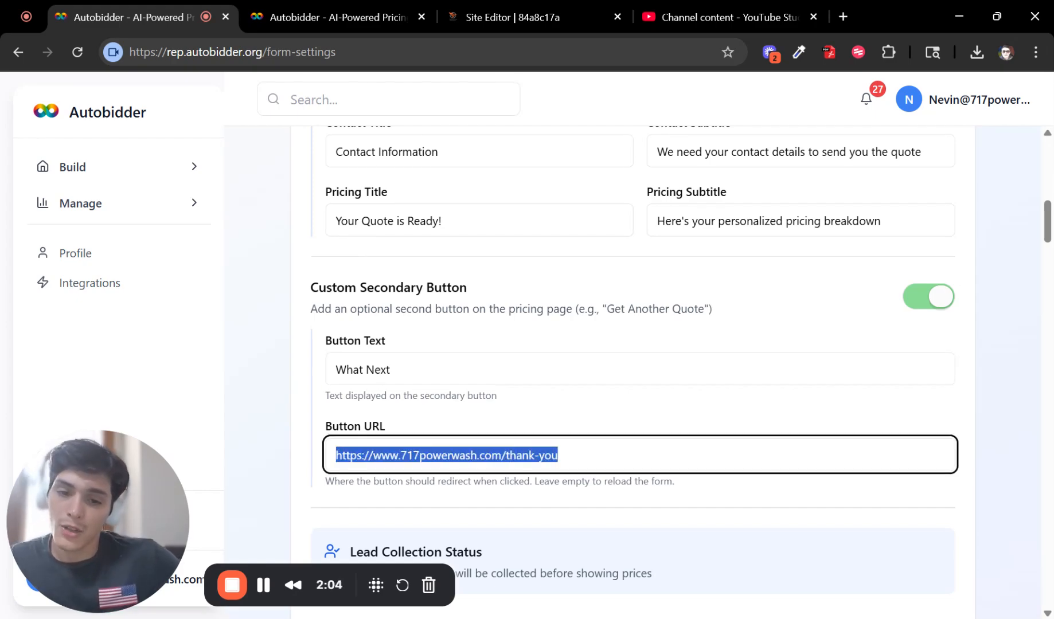
pyautogui.click(702, 265)
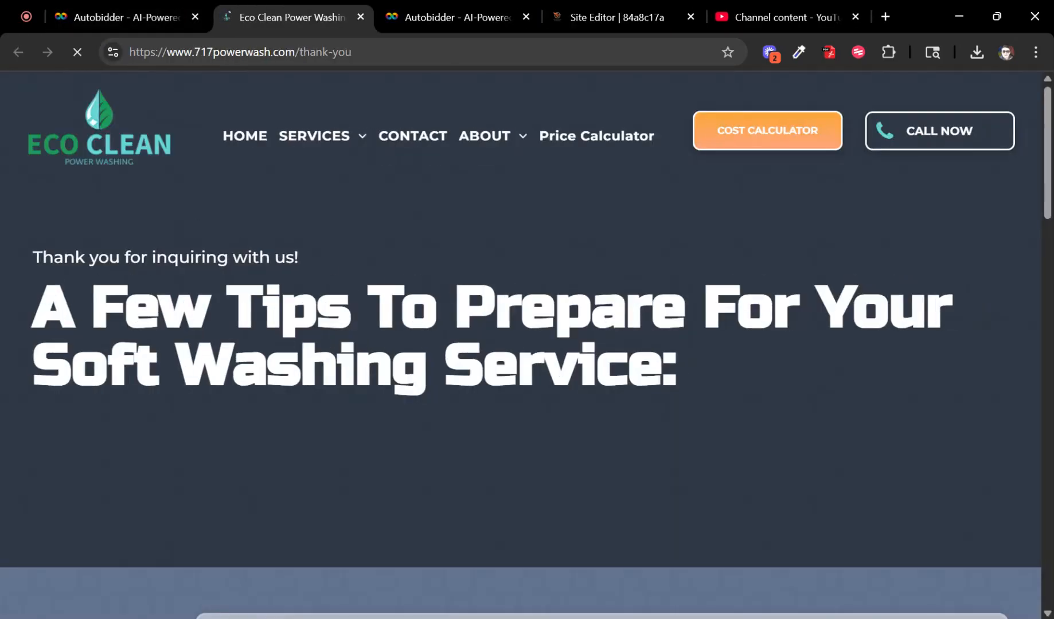
# Step: Look over the Eco Clean thank-you tips page, then close its tab
pyautogui.moveTo(26, 255); pyautogui.dragTo(775, 358)
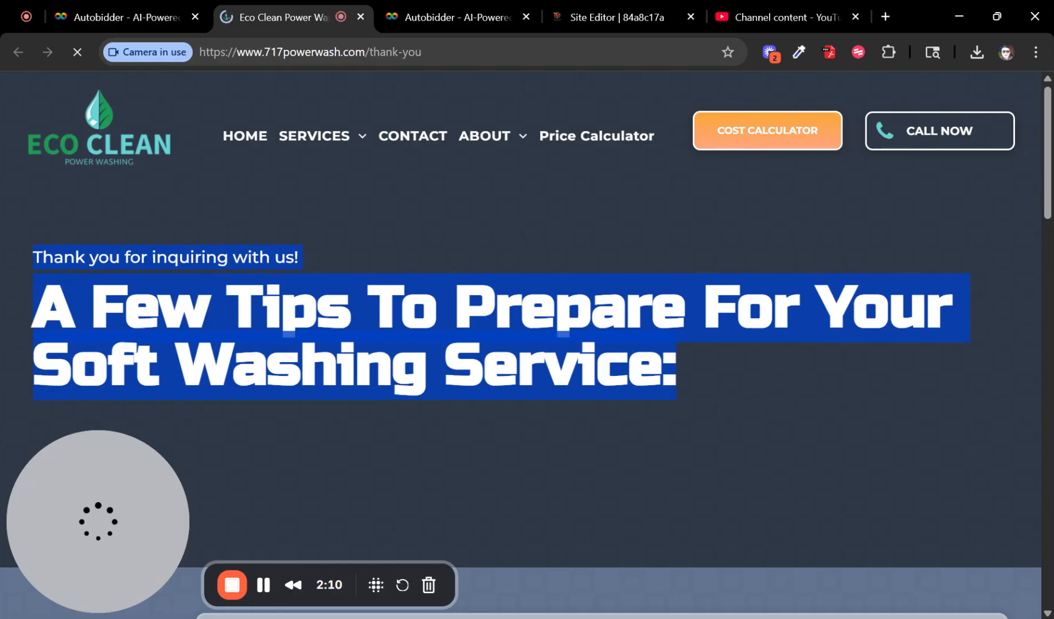
pyautogui.click(775, 358)
pyautogui.scroll(-10, 593, 383)
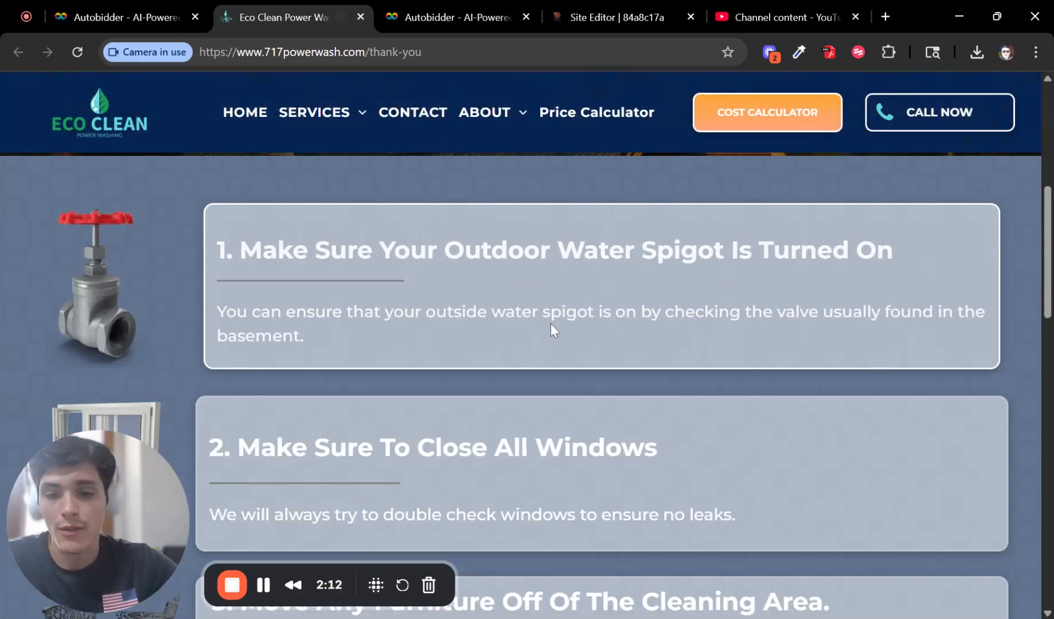
pyautogui.scroll(-12, 489, 330)
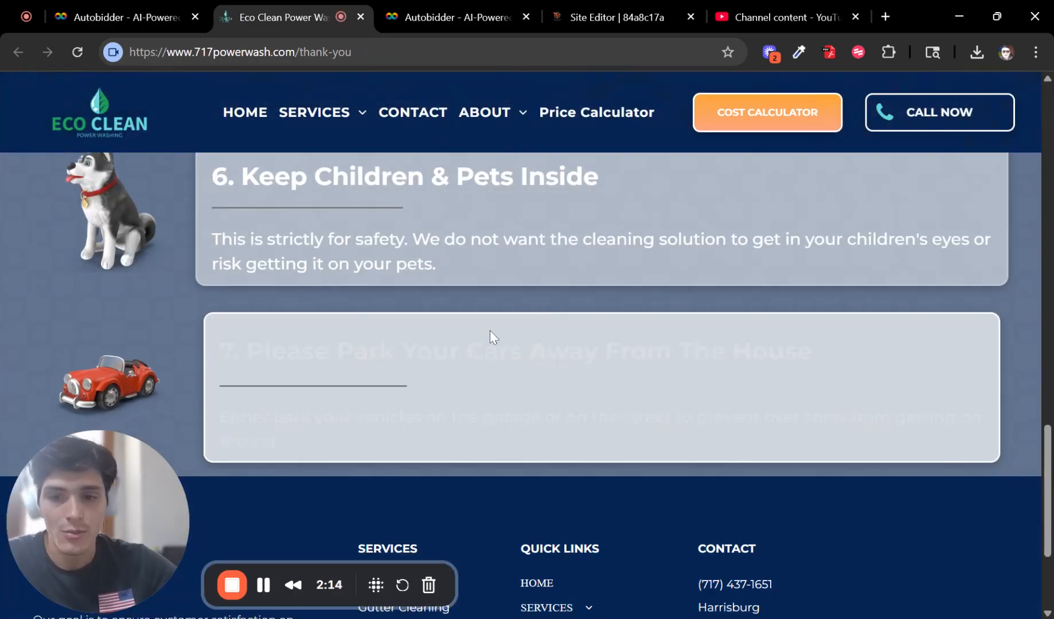
pyautogui.scroll(20, 507, 318)
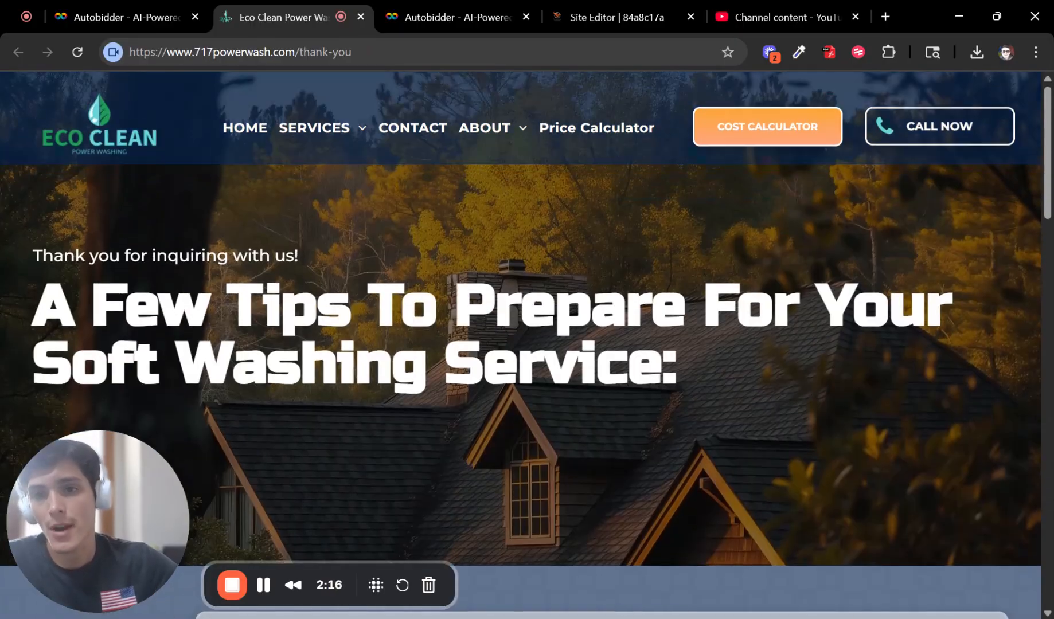
pyautogui.click(360, 17)
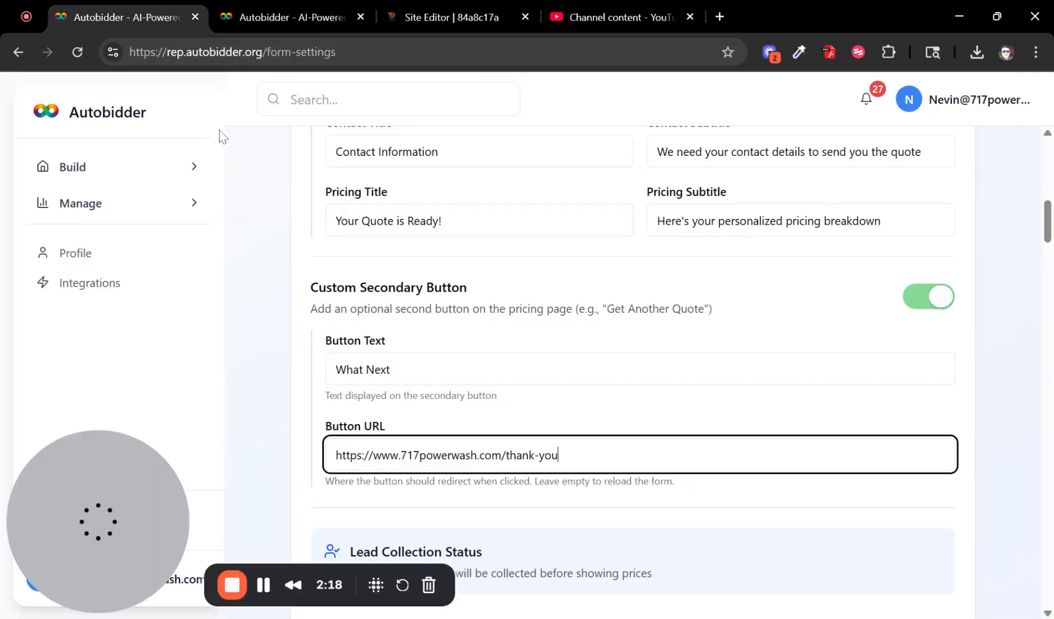
pyautogui.scroll(-6, 670, 371)
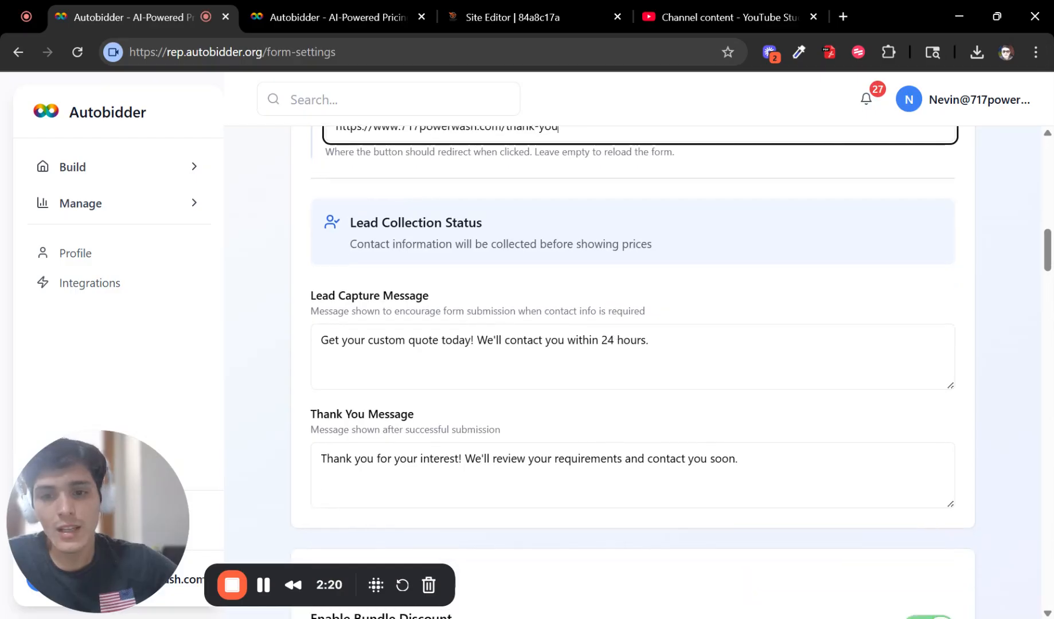
pyautogui.doubleClick(490, 340)
pyautogui.tripleClick(490, 340)
pyautogui.click(650, 340)
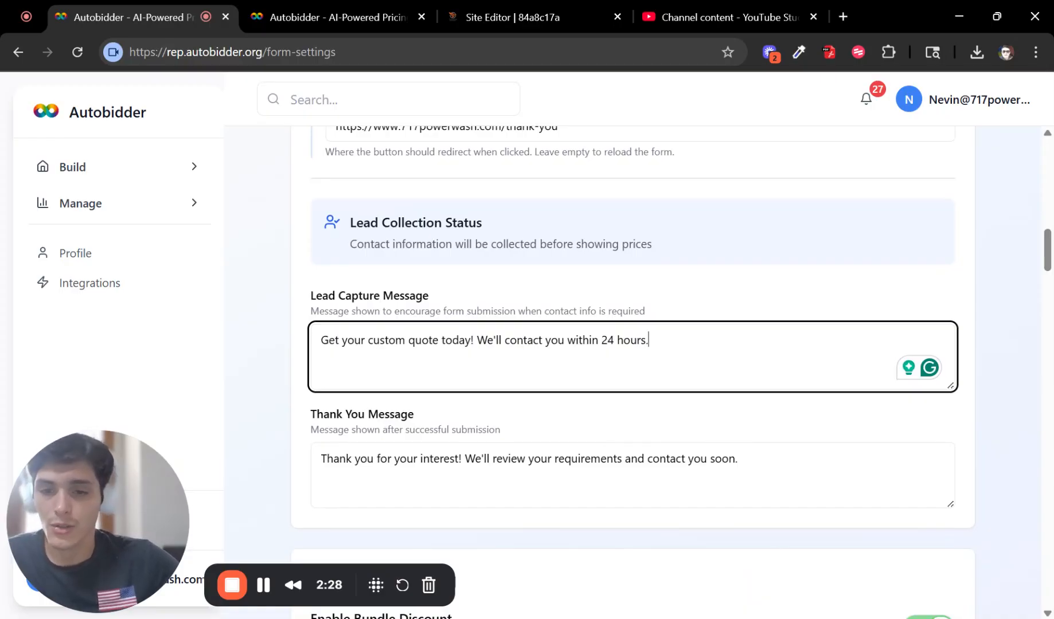
pyautogui.hotkey('ctrl', 'a')
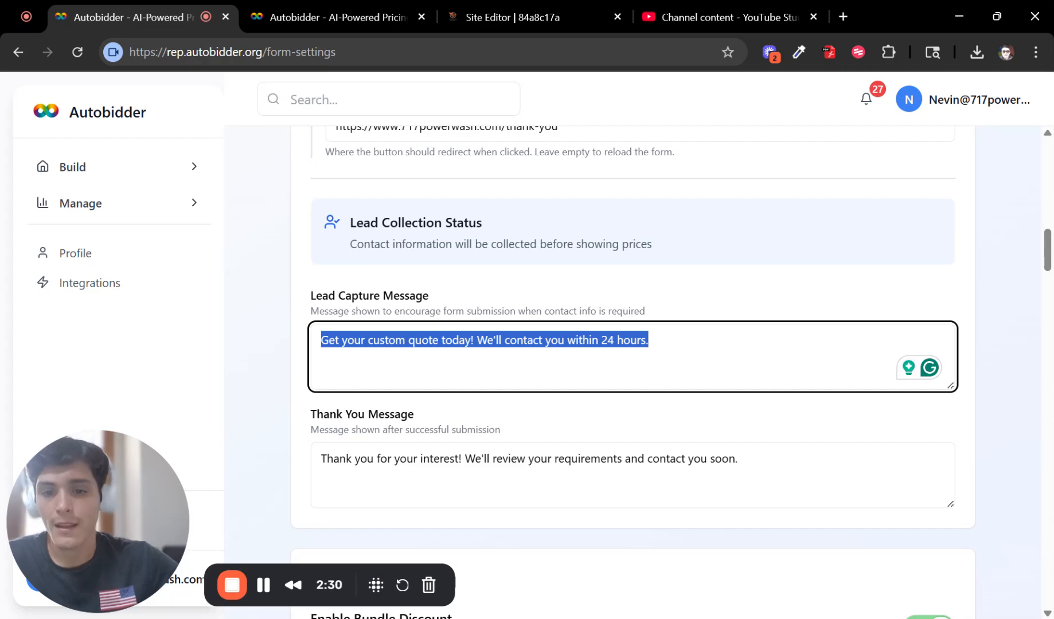
pyautogui.click(343, 340)
pyautogui.moveTo(321, 339); pyautogui.dragTo(642, 339)
pyautogui.click(650, 340)
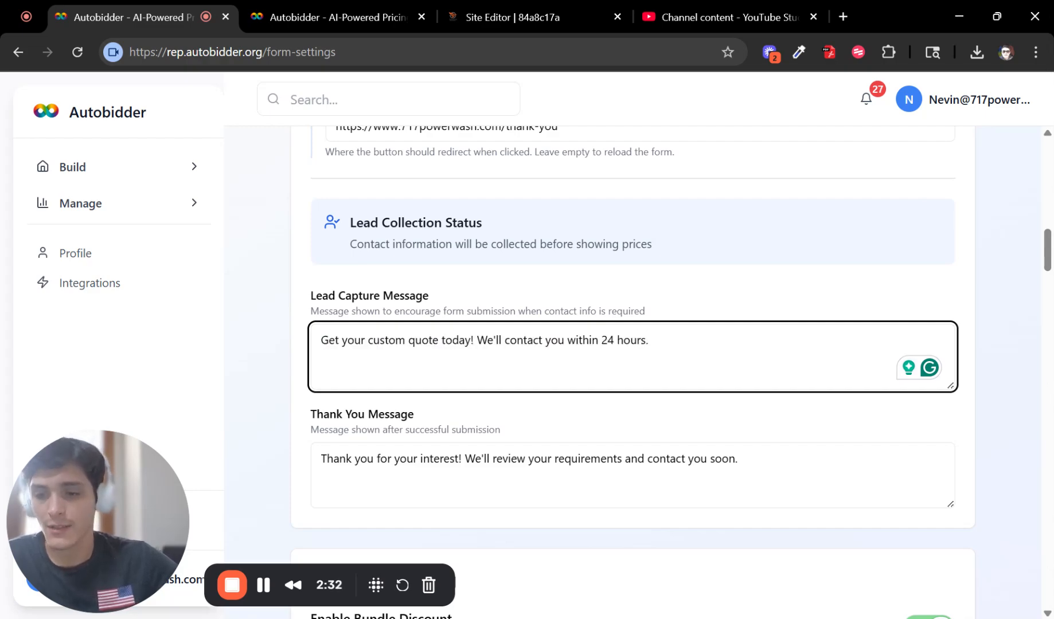
pyautogui.scroll(-2, 632, 372)
pyautogui.moveTo(319, 376); pyautogui.dragTo(751, 369)
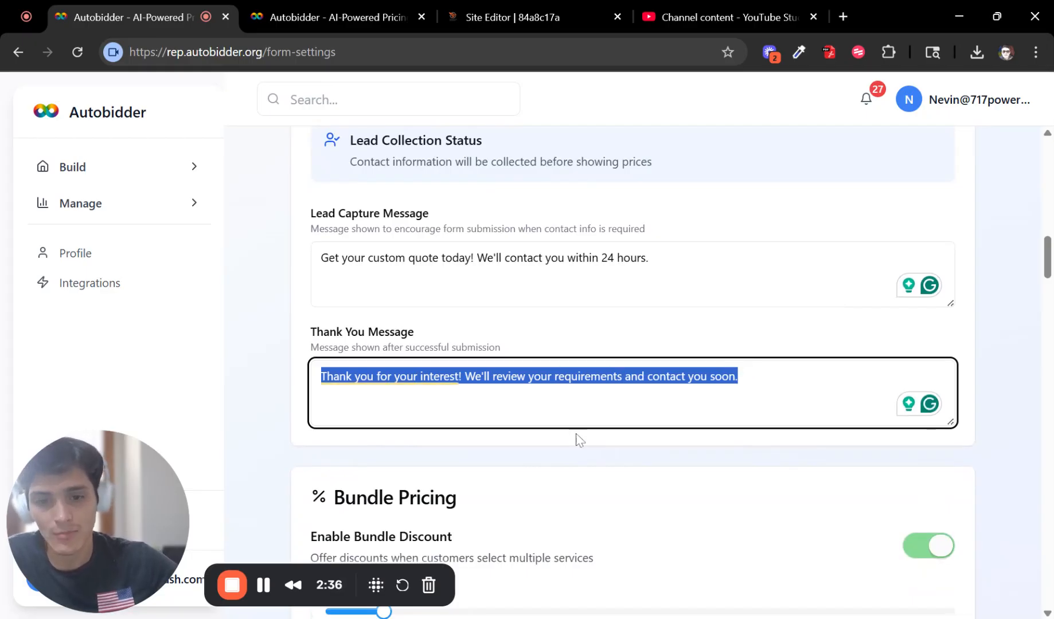
pyautogui.click(559, 443)
# Step: Try minimum-services values of 5 and 3 and another bundle discount percentage
pyautogui.scroll(-4, 555, 456)
pyautogui.scroll(-2, 561, 453)
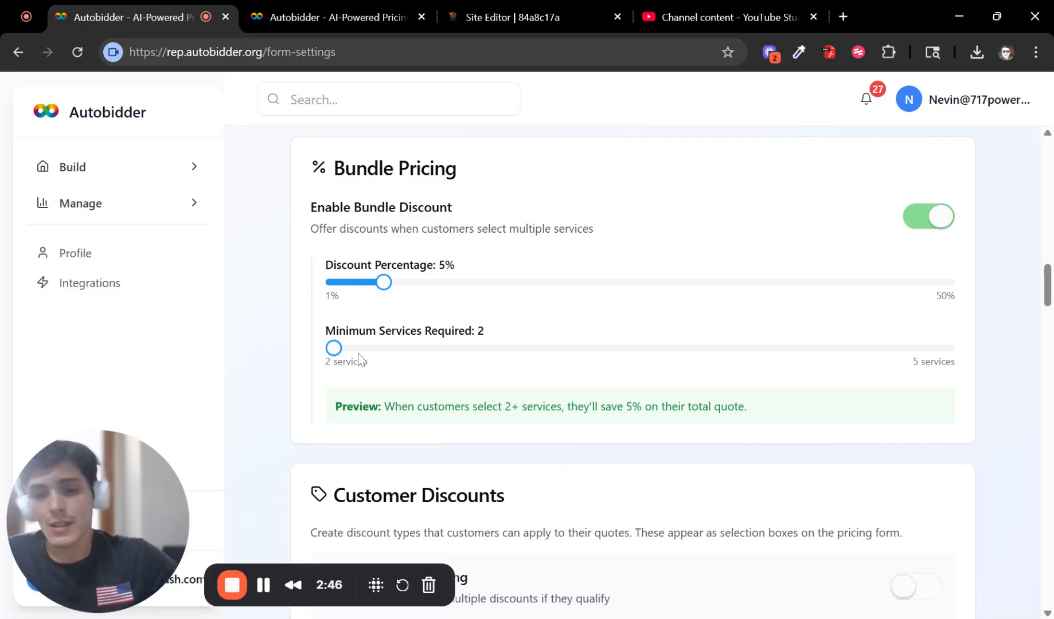
pyautogui.moveTo(358, 354); pyautogui.dragTo(854, 355)
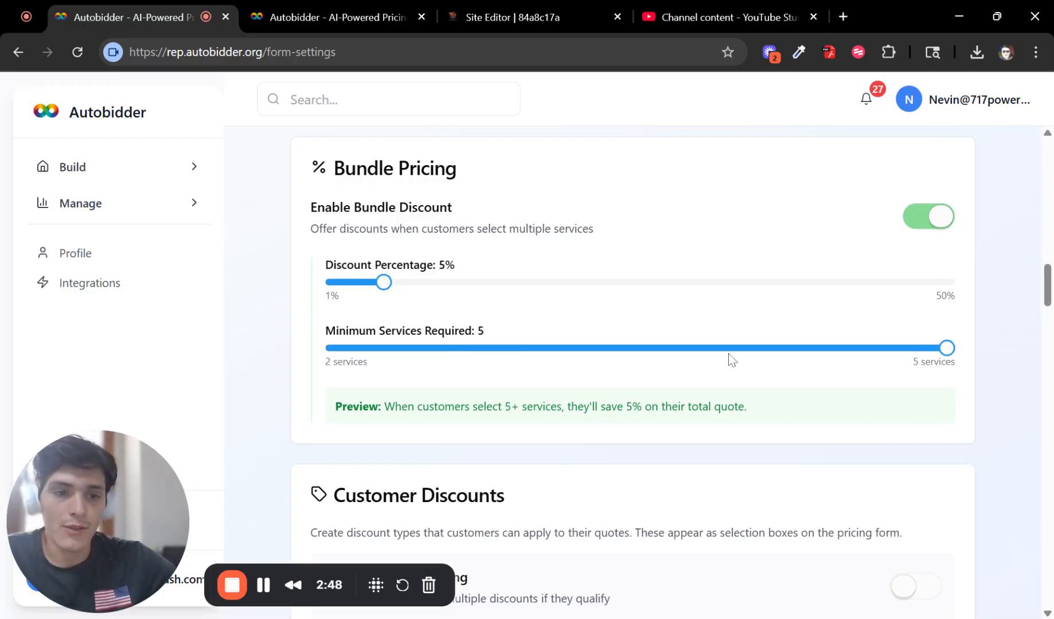
pyautogui.moveTo(731, 359); pyautogui.dragTo(405, 350)
pyautogui.moveTo(944, 361); pyautogui.dragTo(911, 361)
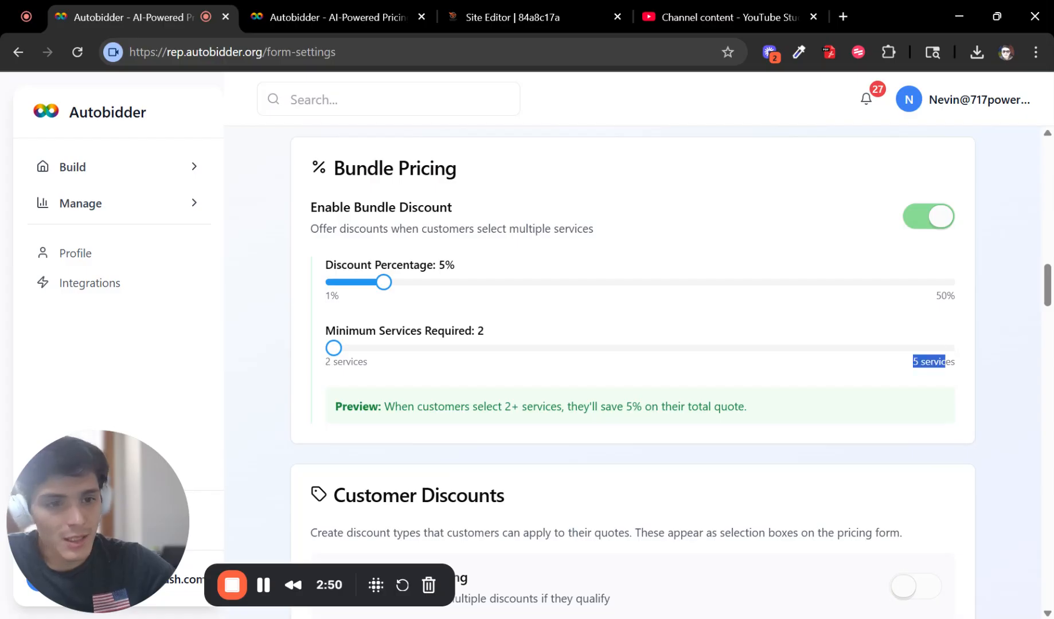
pyautogui.click(888, 379)
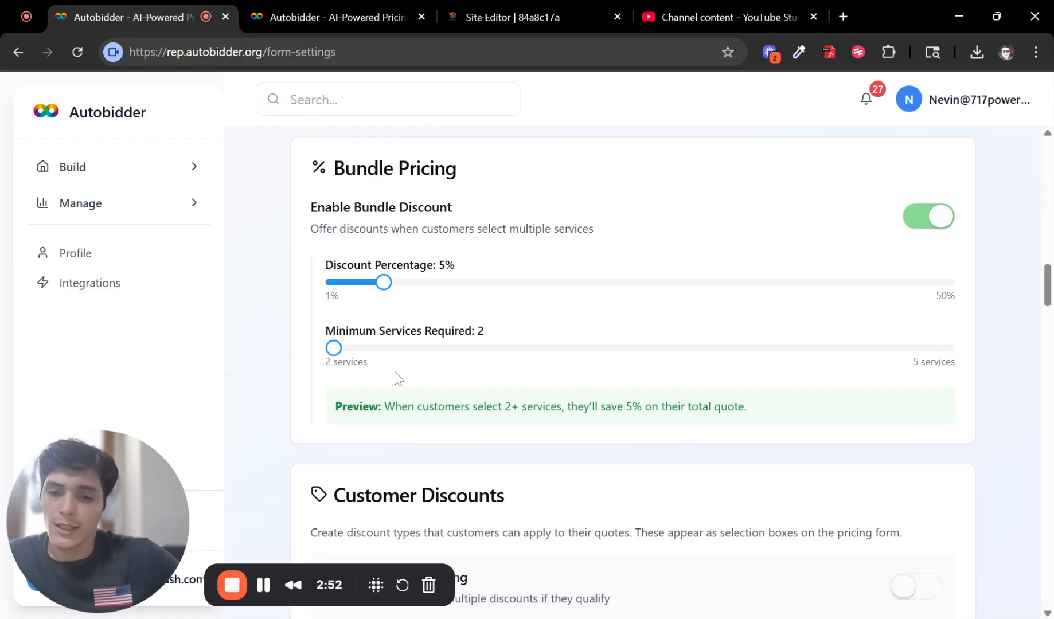
pyautogui.moveTo(342, 351)
pyautogui.mouseDown()
pyautogui.moveTo(539, 349)
pyautogui.moveTo(323, 373)
pyautogui.moveTo(539, 348)
pyautogui.moveTo(339, 352)
pyautogui.mouseUp()
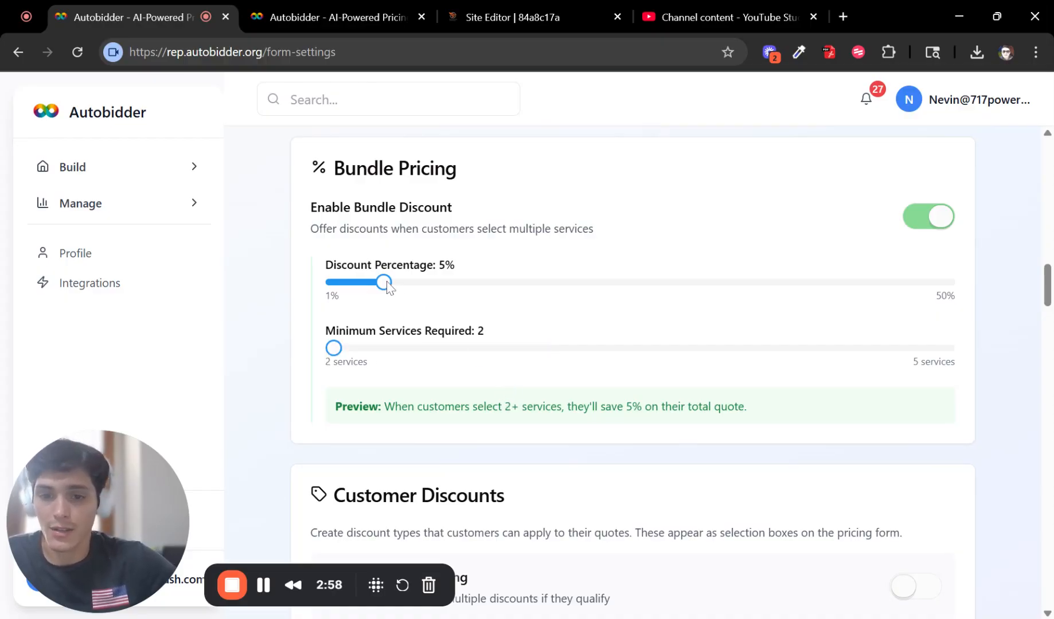
pyautogui.moveTo(383, 282); pyautogui.dragTo(383, 311)
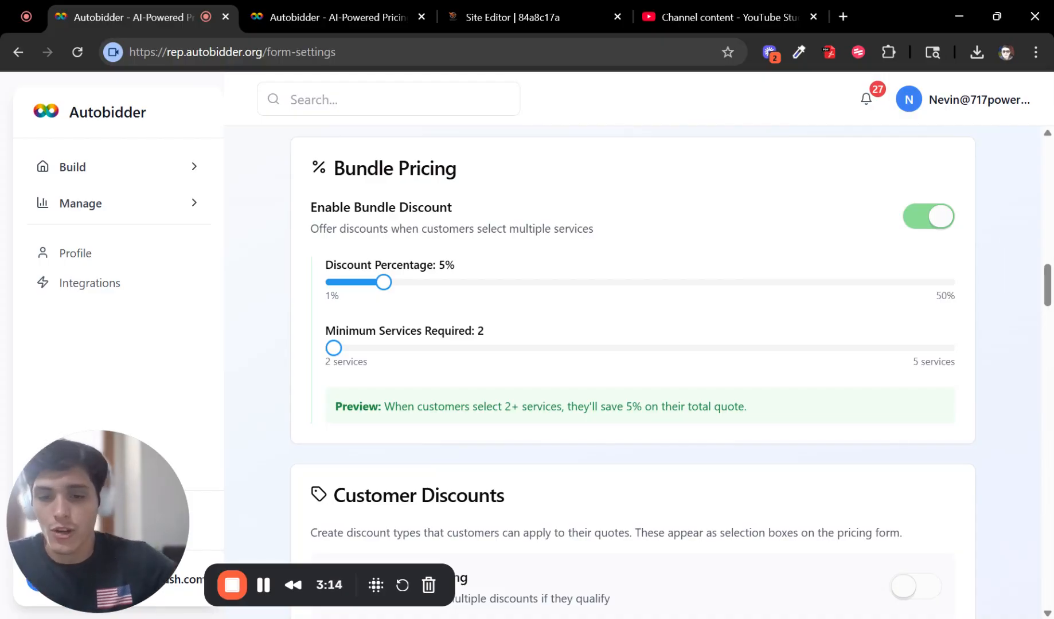
# Step: Toggle the bundle discount off and on, settling on 10% off for 2 or more services
pyautogui.click(927, 217)
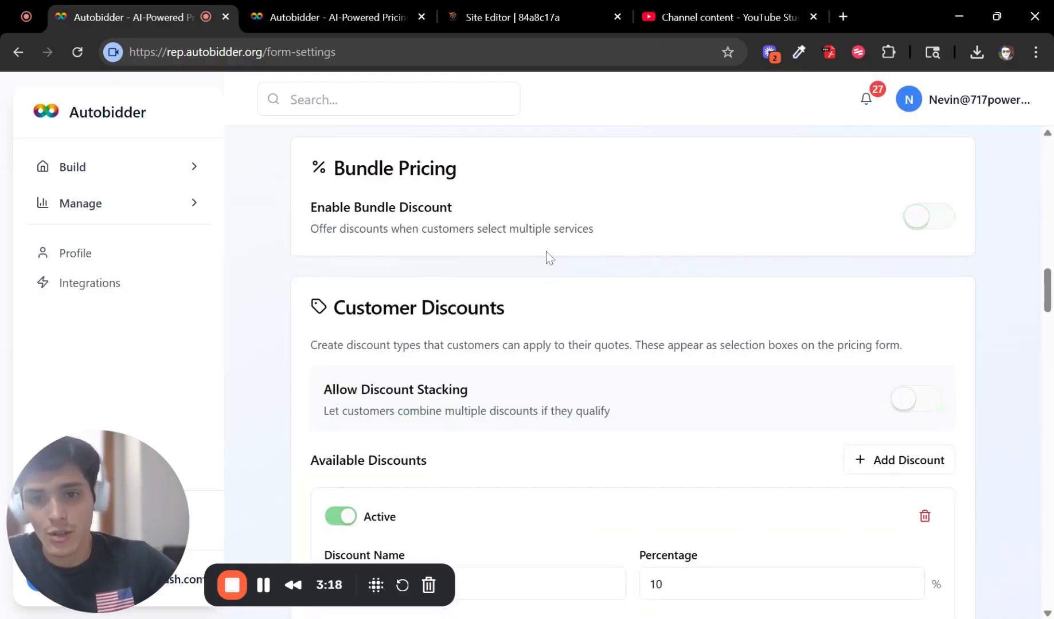
pyautogui.click(935, 226)
pyautogui.scroll(-2, 796, 255)
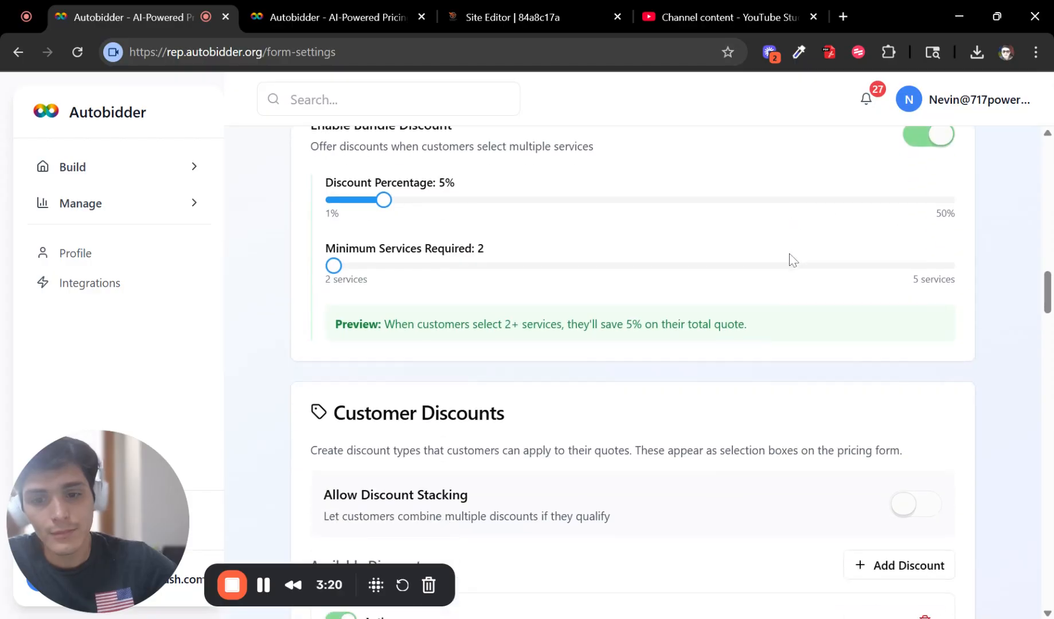
pyautogui.moveTo(332, 266); pyautogui.dragTo(472, 269)
pyautogui.moveTo(369, 279); pyautogui.dragTo(344, 277)
pyautogui.scroll(3, 415, 201)
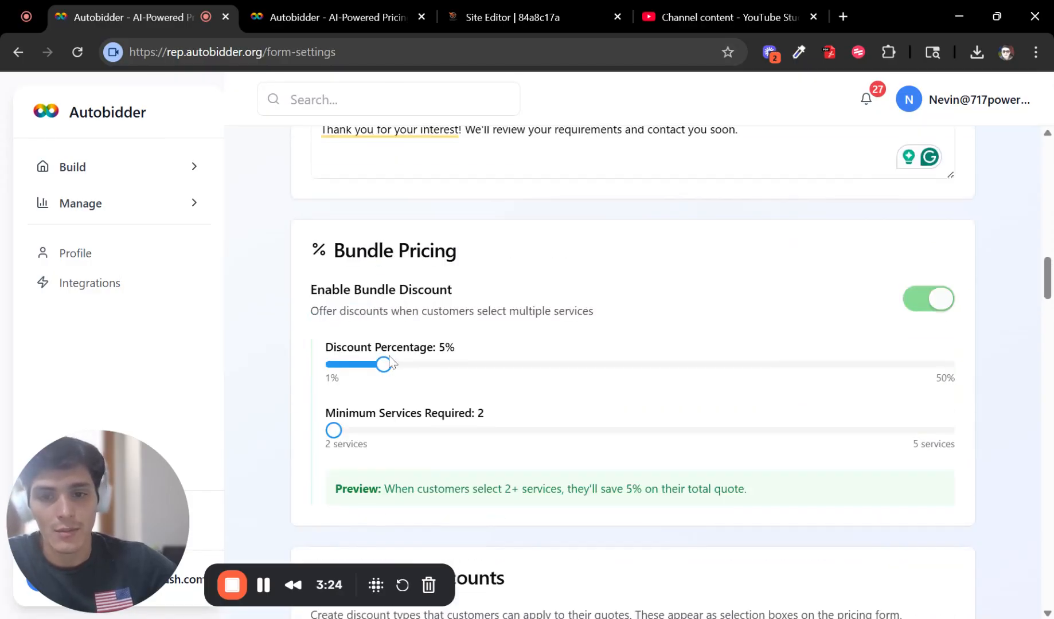
pyautogui.moveTo(385, 364); pyautogui.dragTo(446, 378)
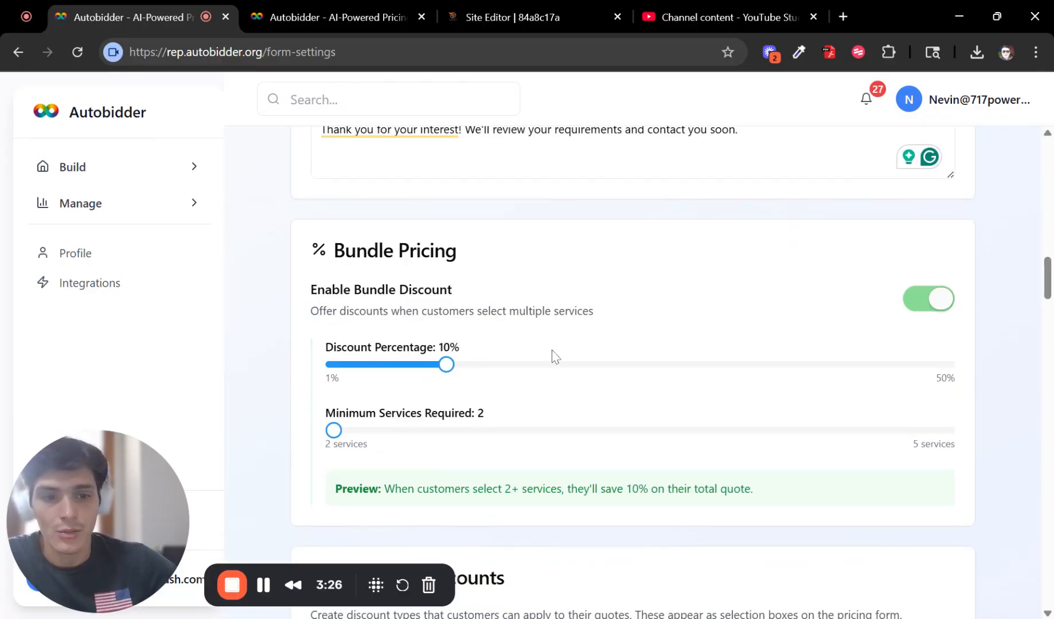
pyautogui.scroll(-20, 875, 341)
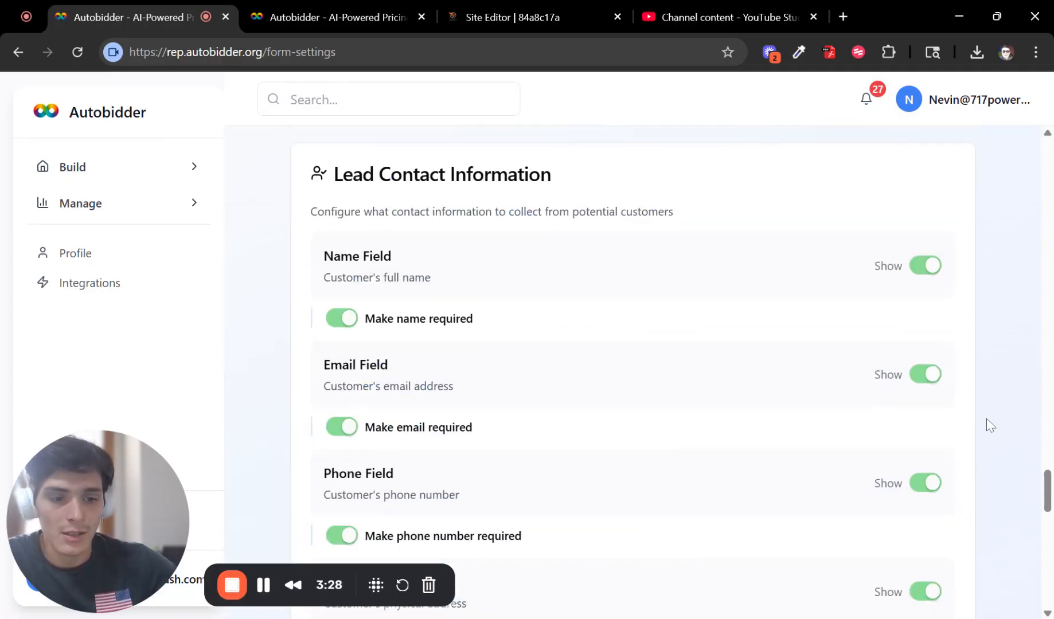
pyautogui.scroll(-15, 990, 425)
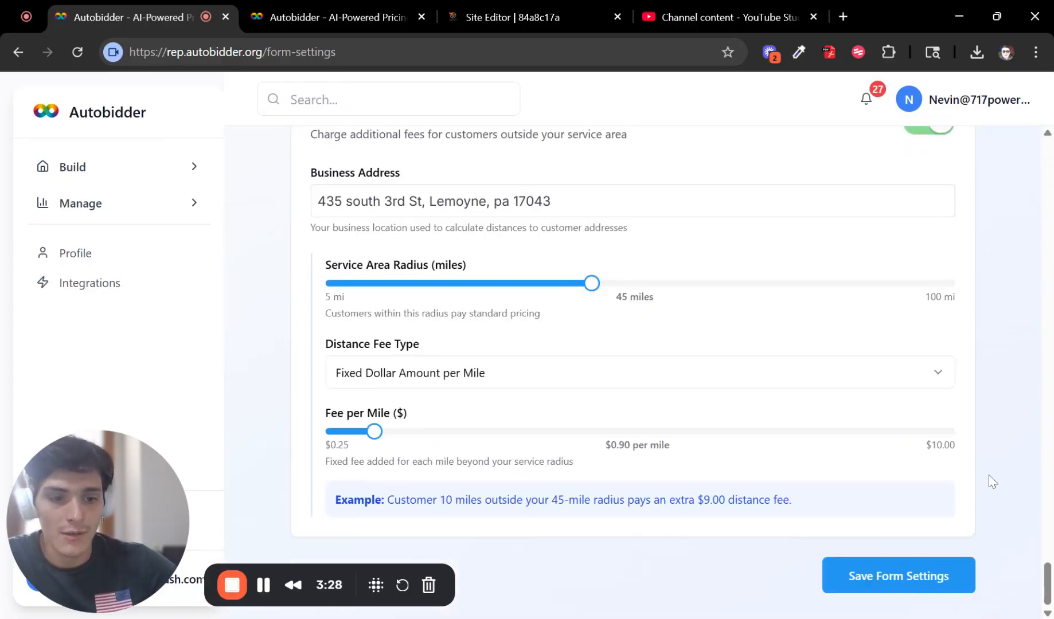
pyautogui.click(357, 12)
# Step: Reload the calculator and select House Wash plus Roof Cleaning Service
pyautogui.click(70, 52)
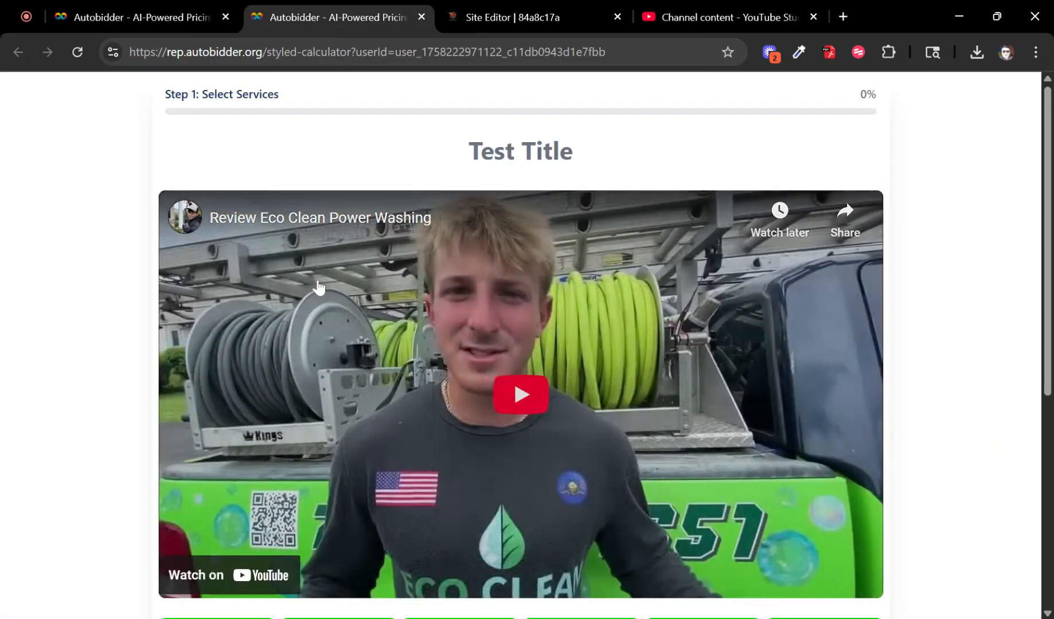
pyautogui.scroll(-5, 317, 285)
pyautogui.click(205, 331)
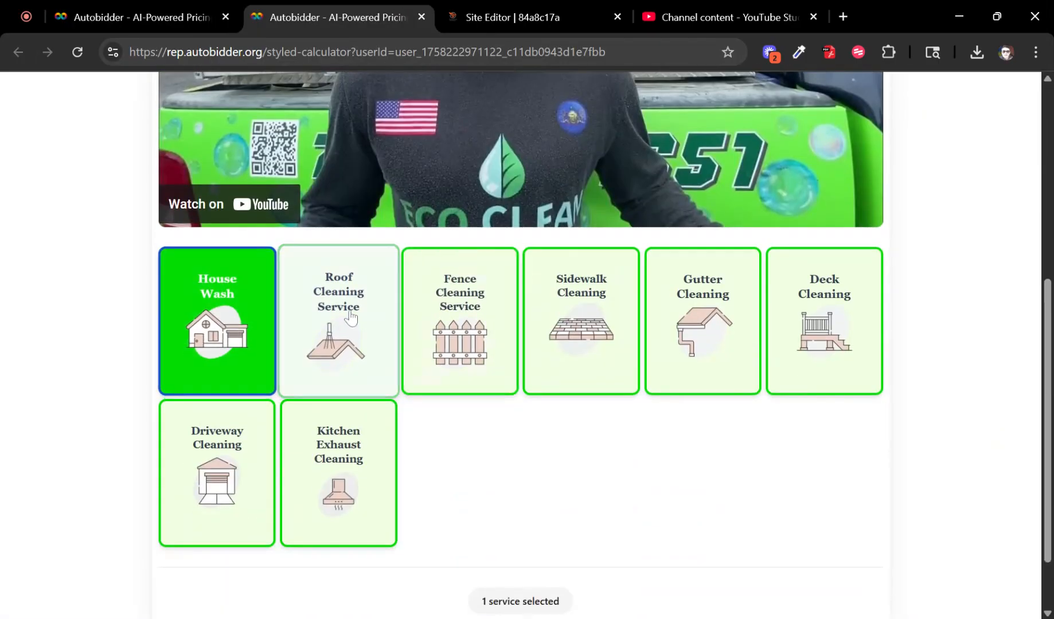
pyautogui.click(348, 313)
pyautogui.scroll(-2, 559, 423)
pyautogui.click(517, 596)
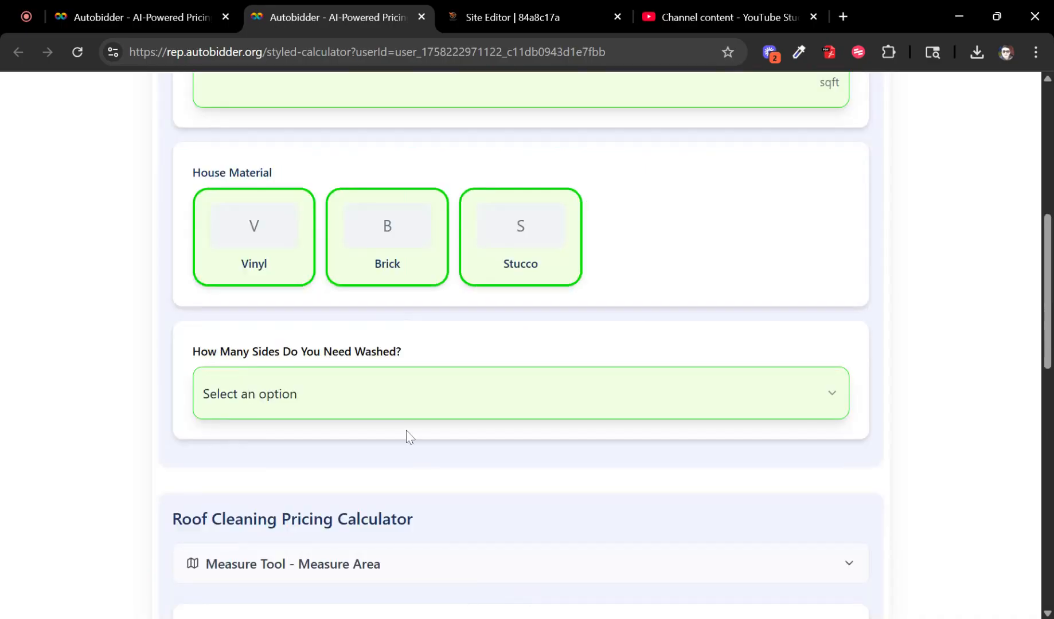
# Step: Answer the House Wash questions: Two Story height, Vinyl material, Full House sides
pyautogui.scroll(7, 327, 306)
pyautogui.scroll(-3, 319, 287)
pyautogui.click(302, 206)
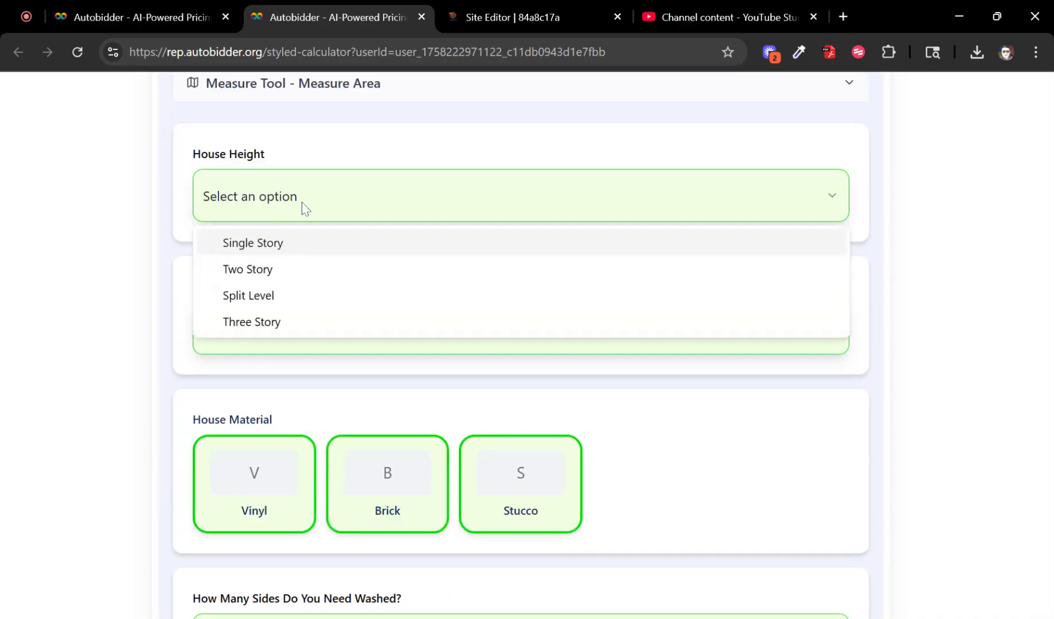
pyautogui.click(278, 269)
pyautogui.click(831, 328)
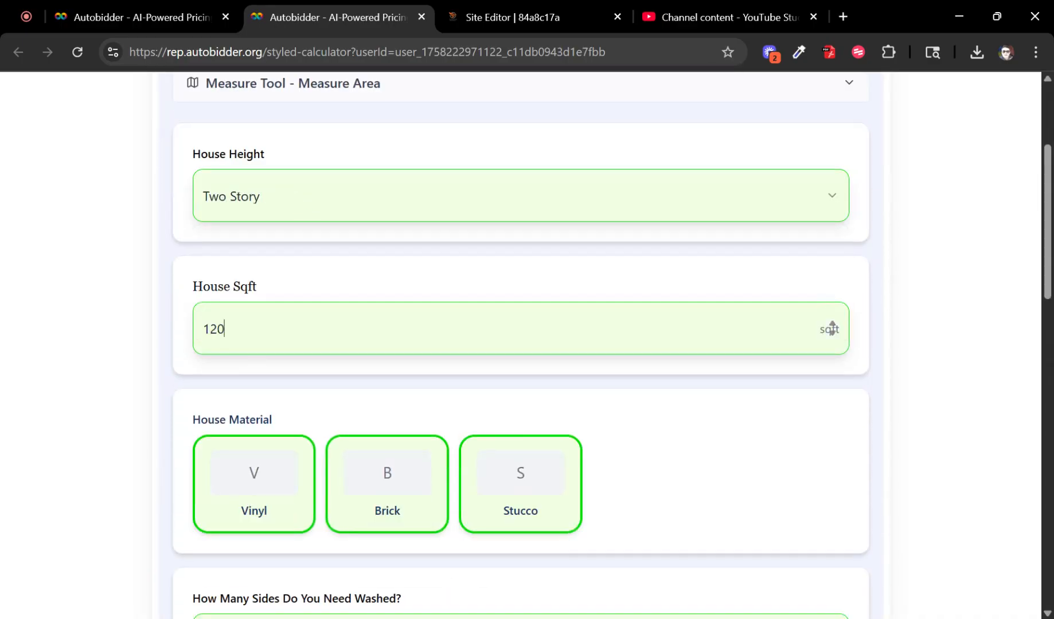
pyautogui.doubleClick(277, 501)
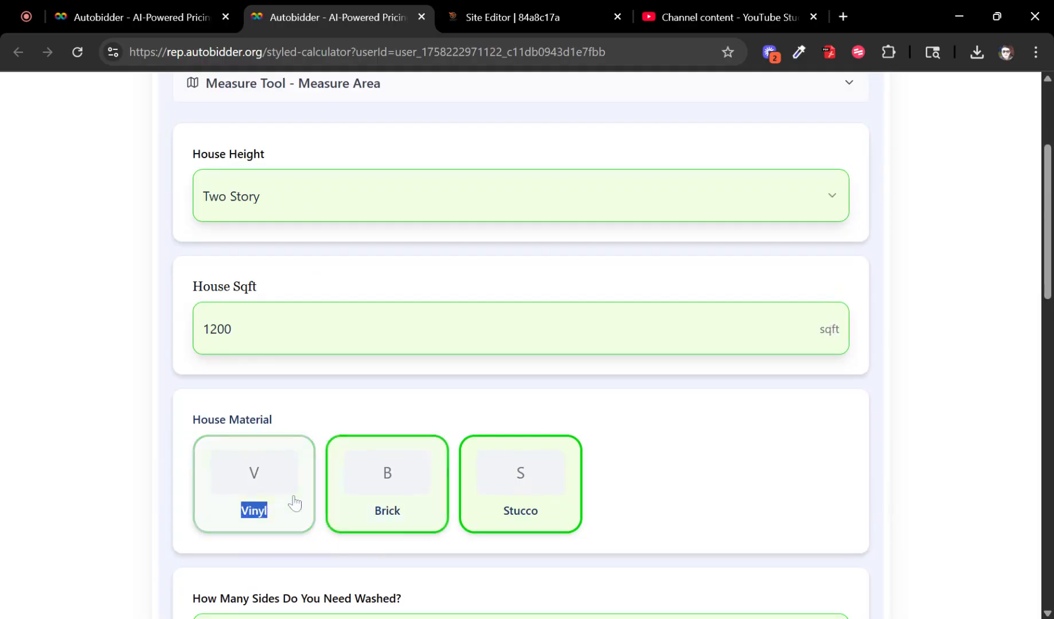
pyautogui.click(295, 499)
pyautogui.scroll(-5, 350, 386)
pyautogui.click(319, 329)
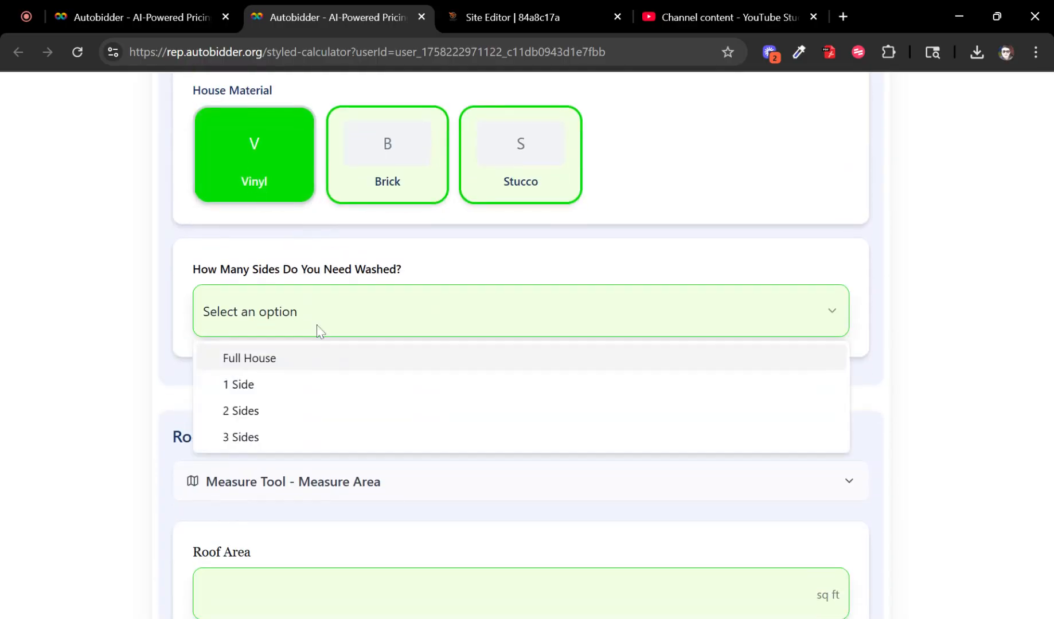
pyautogui.click(283, 359)
pyautogui.scroll(-4, 828, 356)
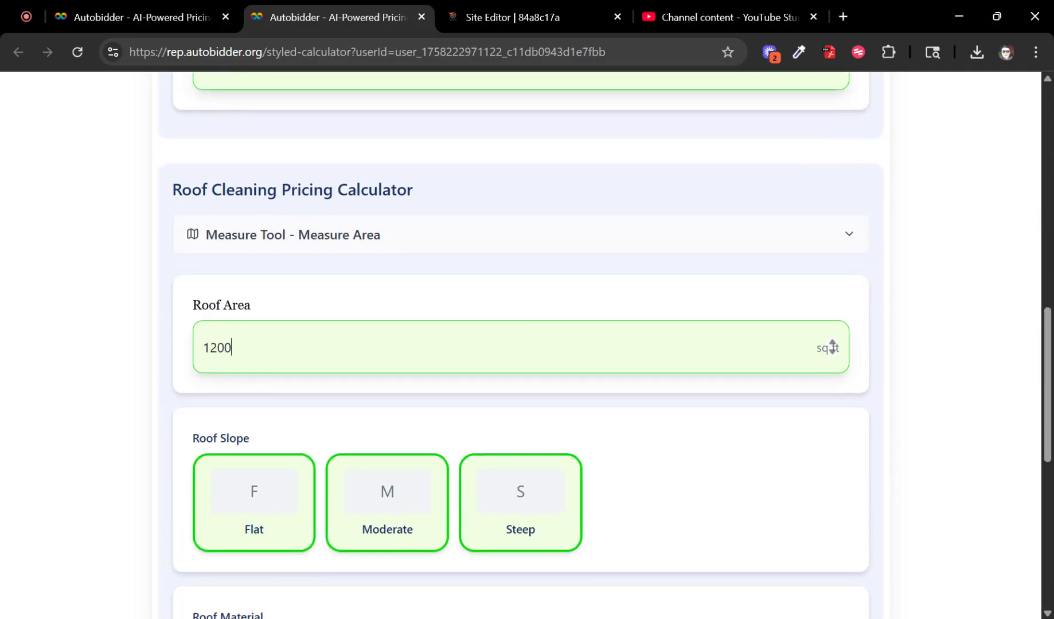
# Step: Set roof cleaning to Flat slope, Asphalt Shingle, Two Stories, no walk-out basement, and get the quote
pyautogui.click(275, 480)
pyautogui.scroll(-4, 410, 360)
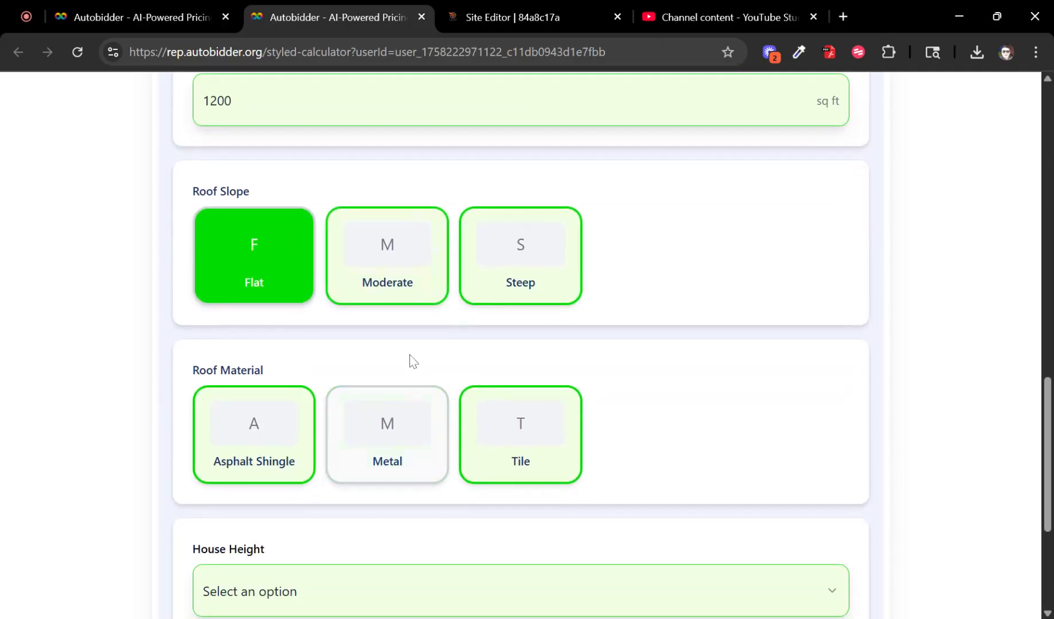
pyautogui.scroll(-3, 401, 362)
pyautogui.click(281, 293)
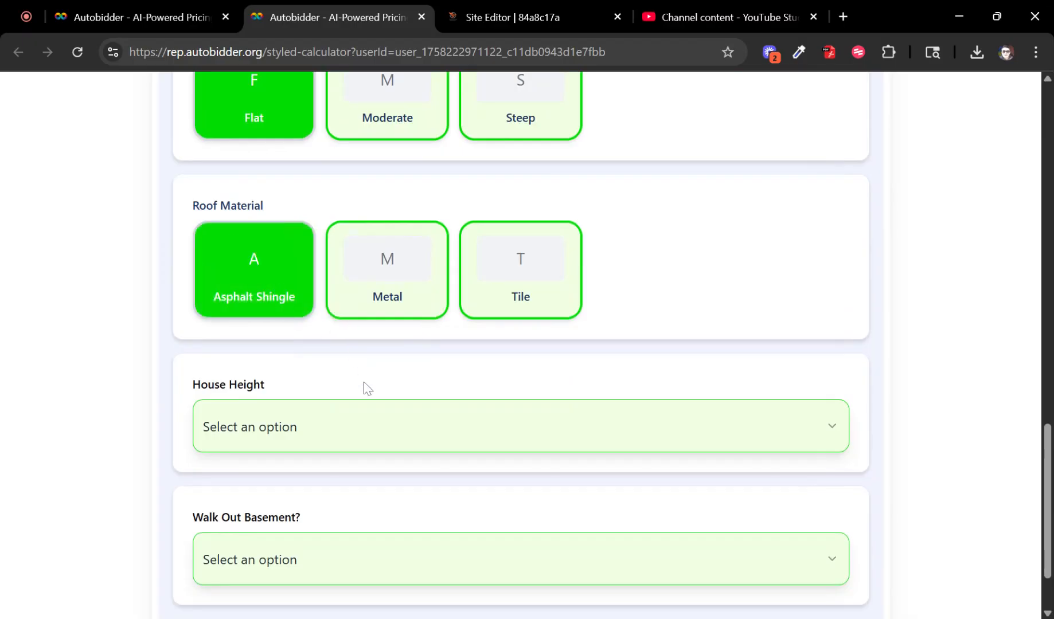
pyautogui.scroll(-2, 367, 388)
pyautogui.click(348, 327)
pyautogui.click(298, 401)
pyautogui.click(298, 476)
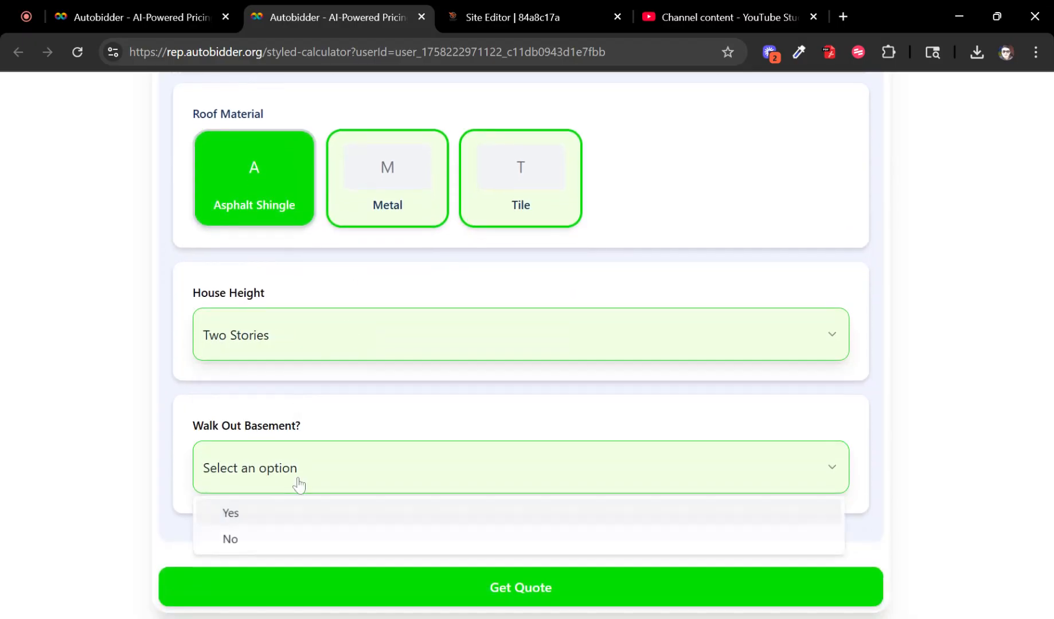
pyautogui.click(303, 536)
pyautogui.click(381, 584)
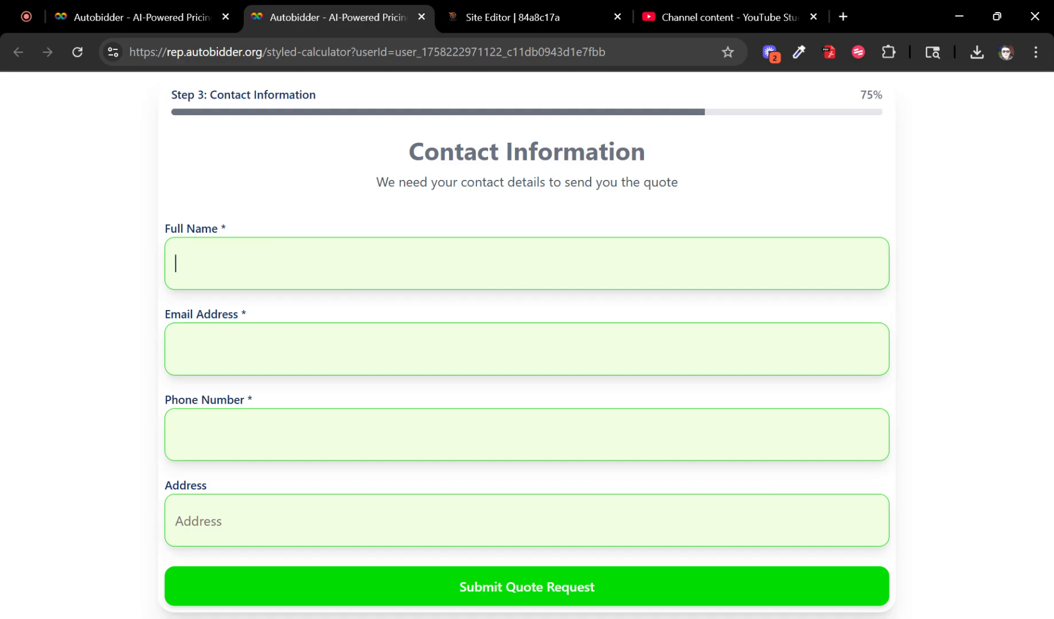
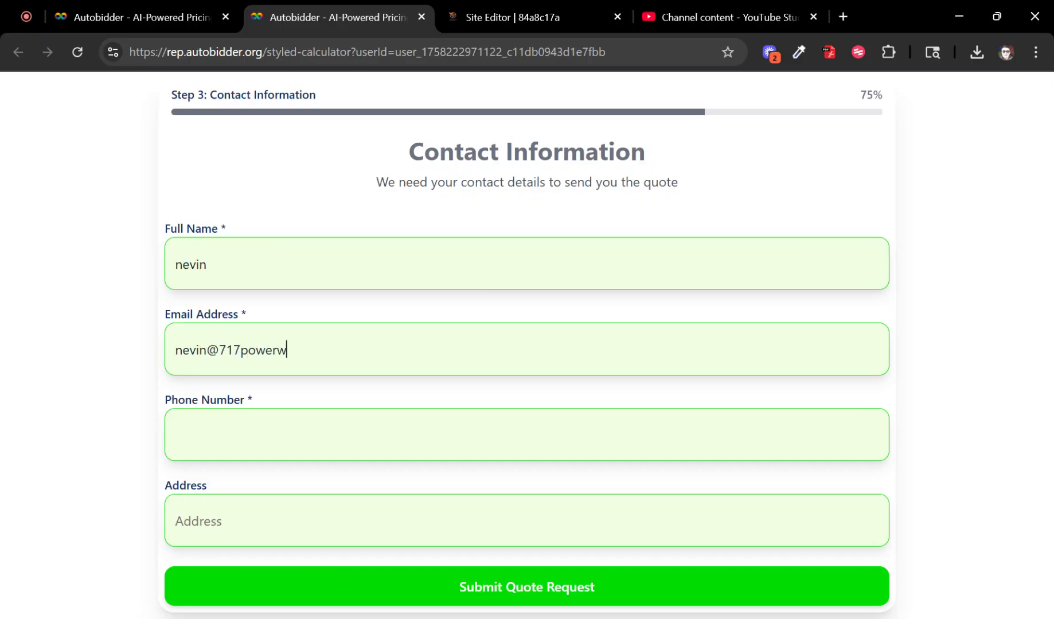
# Step: Enter the customer's name, e-mail and phone, choose a suggested street address, and submit
pyautogui.press('Tab')
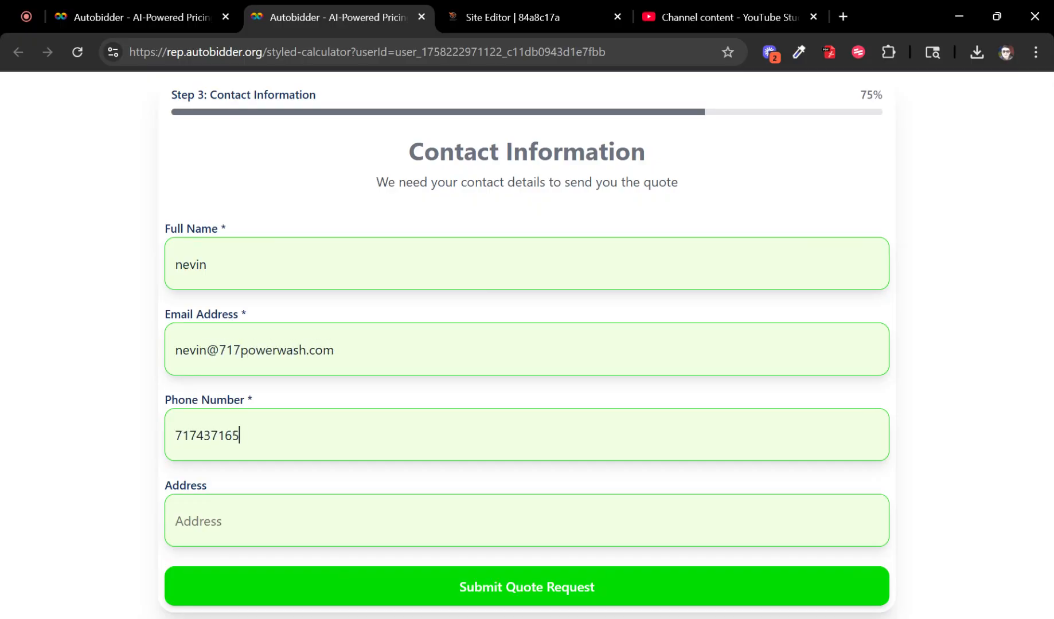
pyautogui.press('Tab')
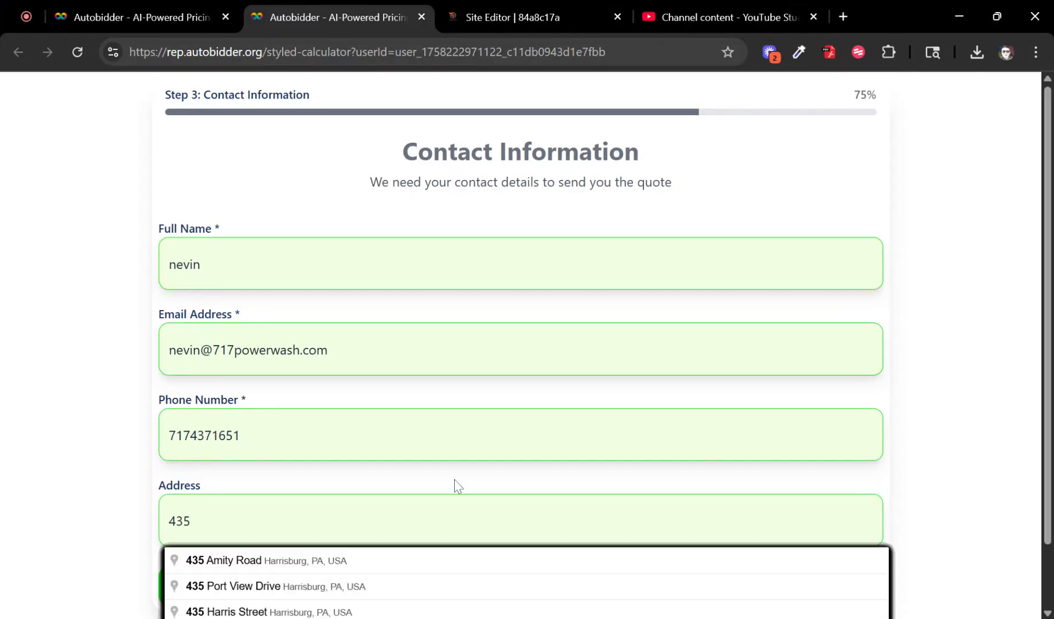
pyautogui.click(434, 580)
pyautogui.click(419, 584)
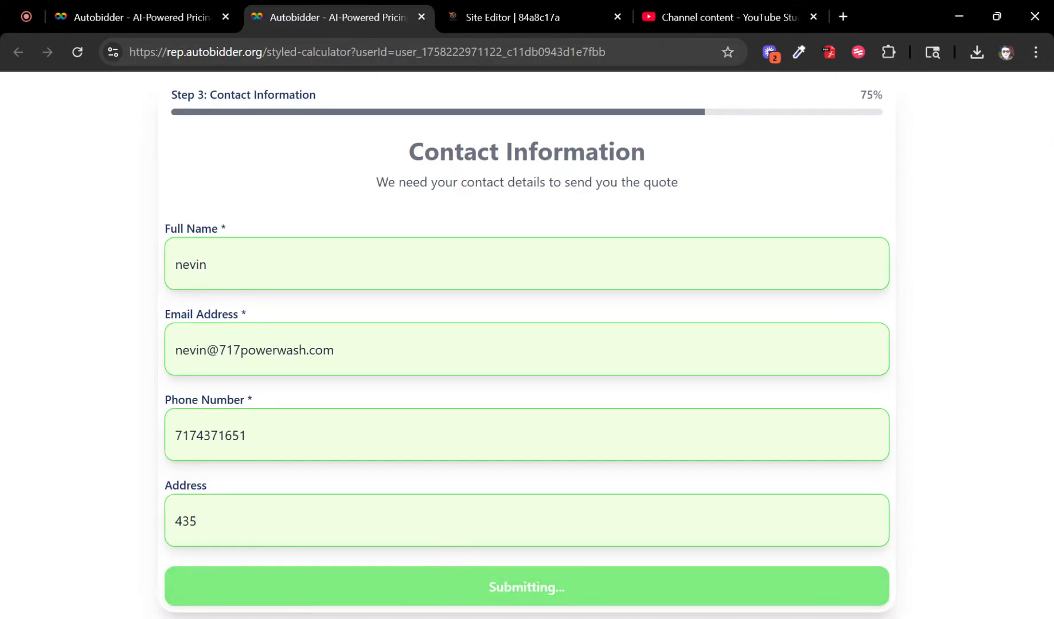
# Step: Check the service prices: House Wash $369, Roof Cleaning $648, -$102 discount, $970 total
pyautogui.scroll(-8, 569, 353)
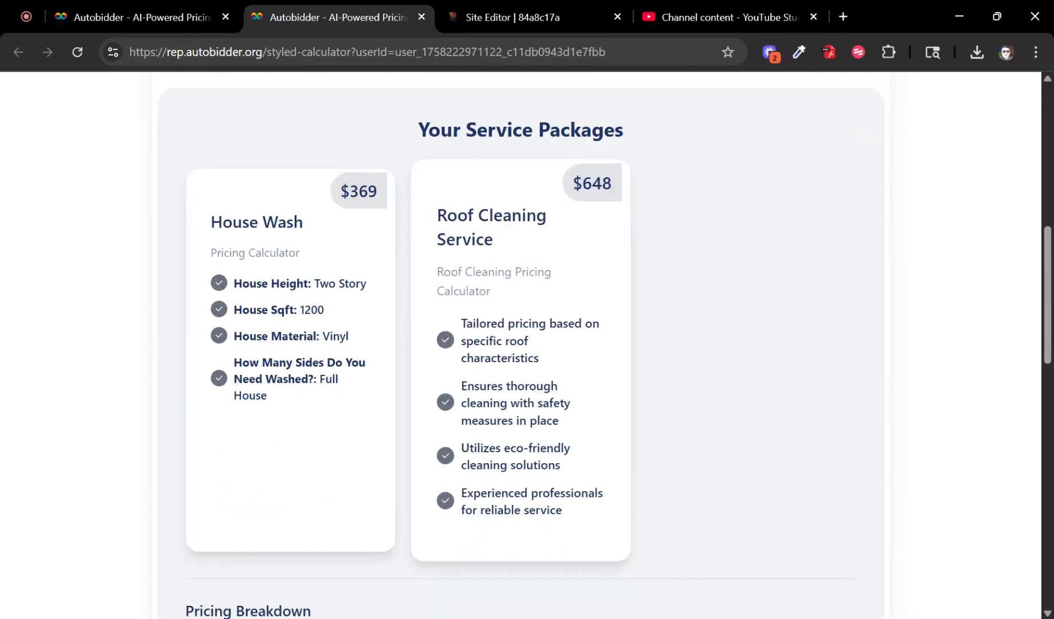
pyautogui.moveTo(329, 172); pyautogui.dragTo(412, 165)
pyautogui.click(393, 179)
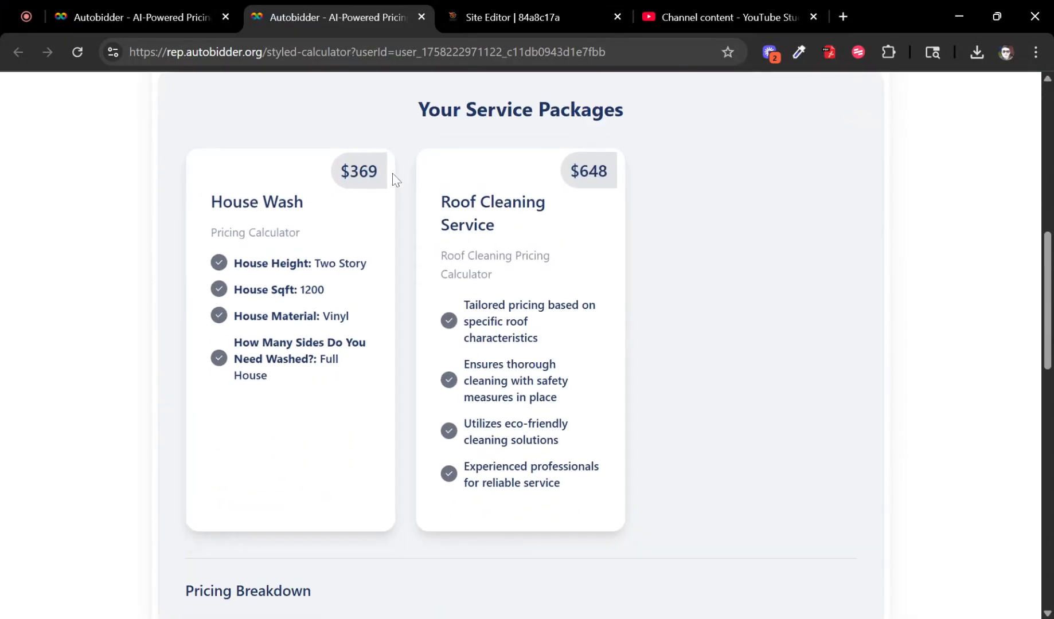
pyautogui.moveTo(438, 200); pyautogui.dragTo(633, 176)
pyautogui.click(633, 195)
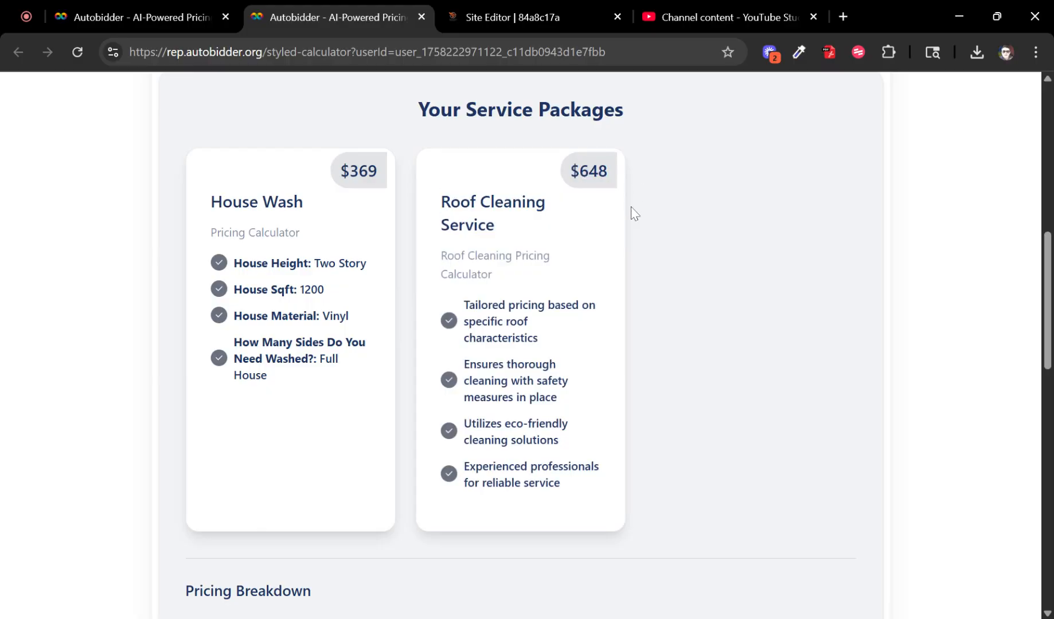
pyautogui.scroll(-10, 633, 213)
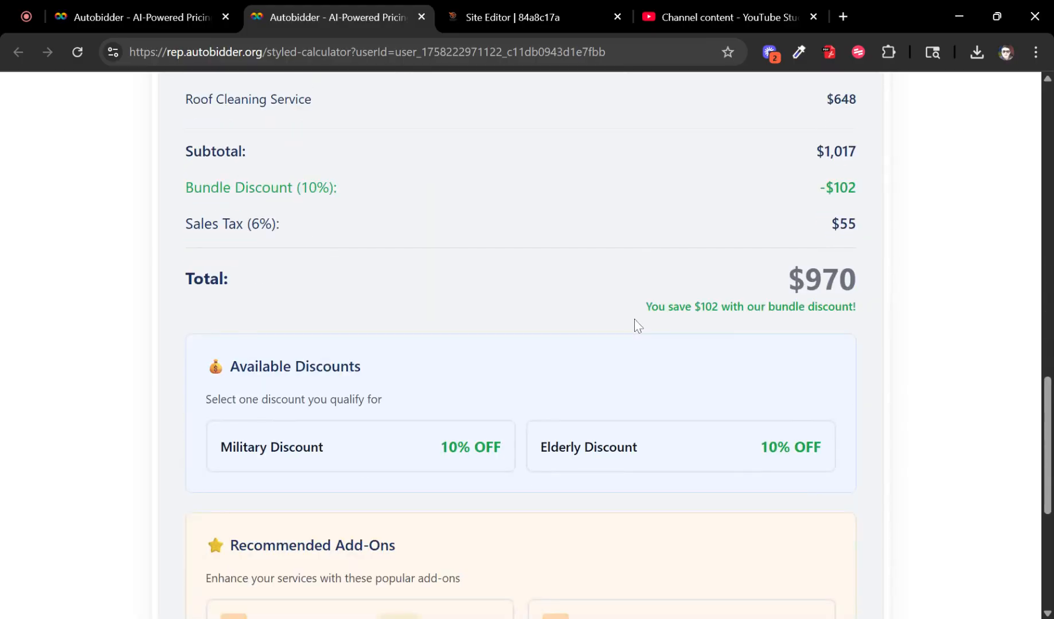
pyautogui.doubleClick(821, 280)
pyautogui.scroll(2, 319, 299)
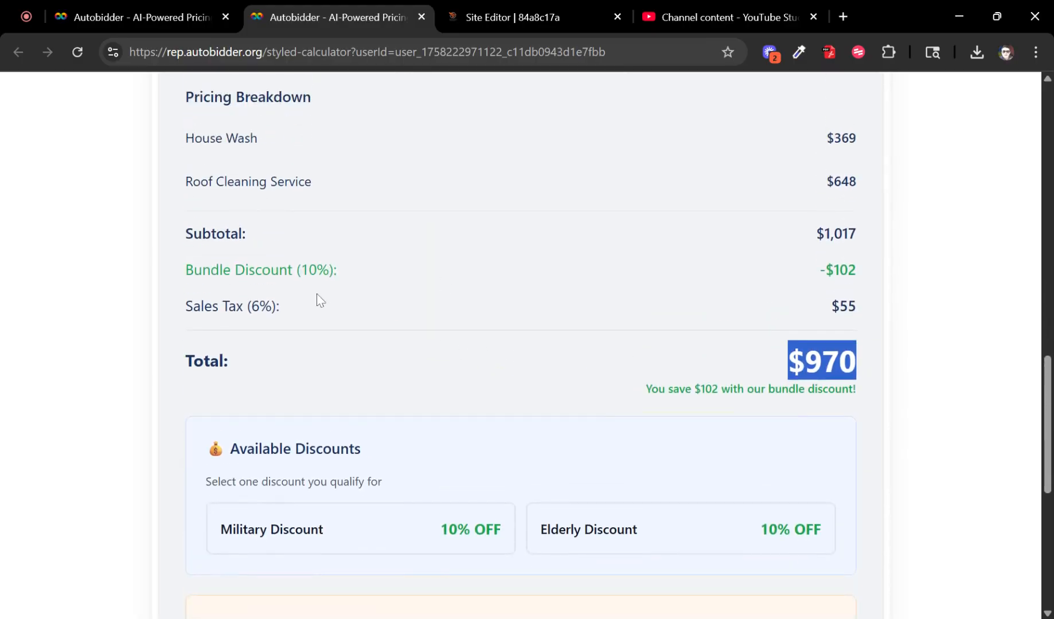
pyautogui.click(184, 276)
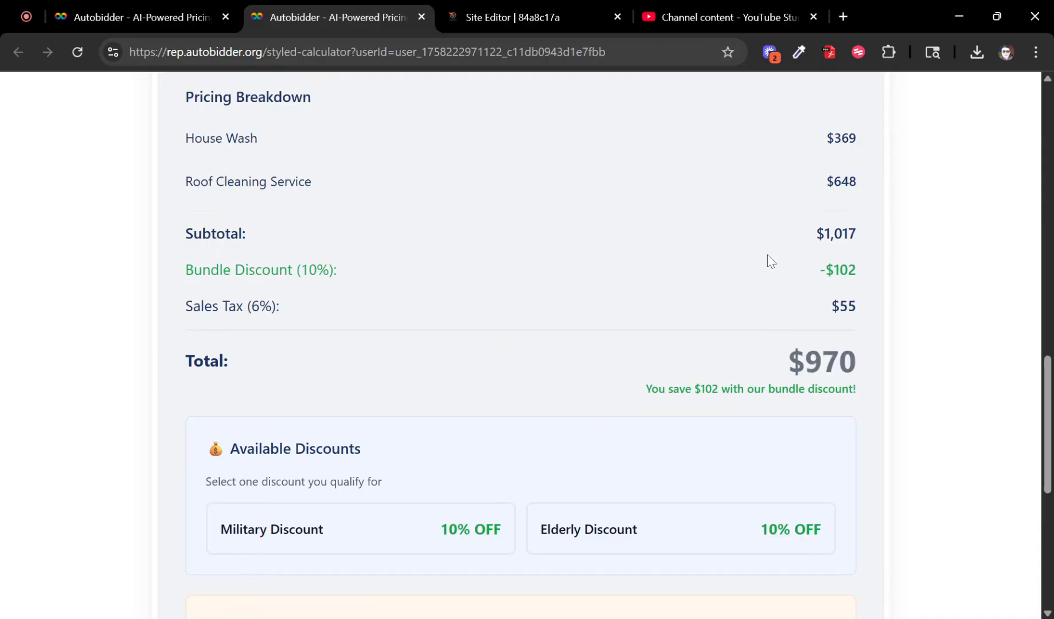
pyautogui.moveTo(818, 264); pyautogui.dragTo(869, 267)
pyautogui.click(857, 286)
# Step: Verify the breakdown: $1,017 subtotal, $102 discount, 6% tax of $55, $970 total
pyautogui.moveTo(186, 309); pyautogui.dragTo(642, 308)
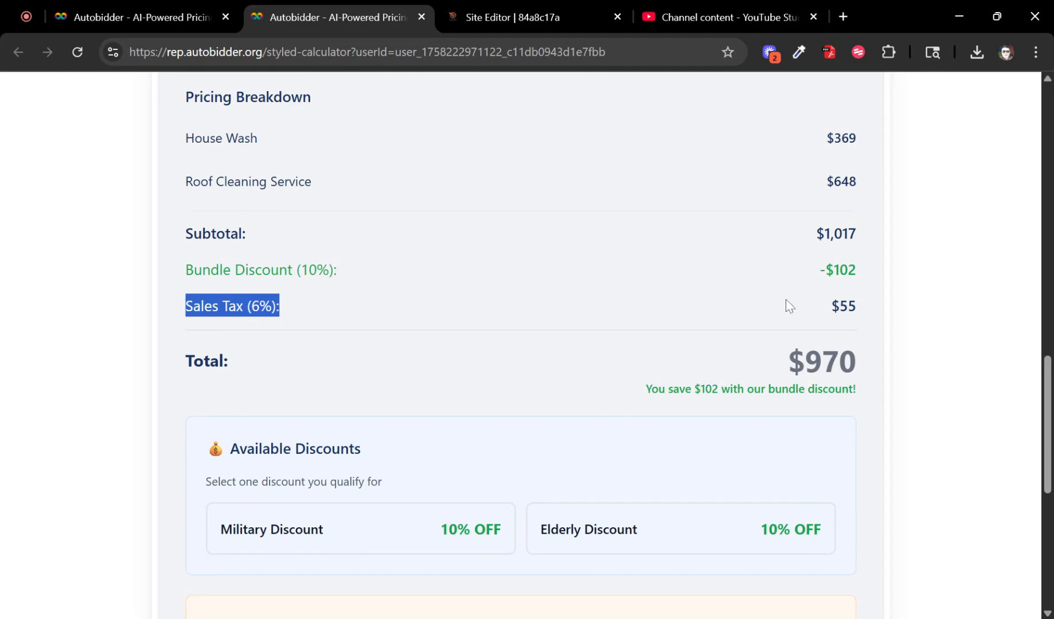
pyautogui.moveTo(863, 307); pyautogui.dragTo(831, 310)
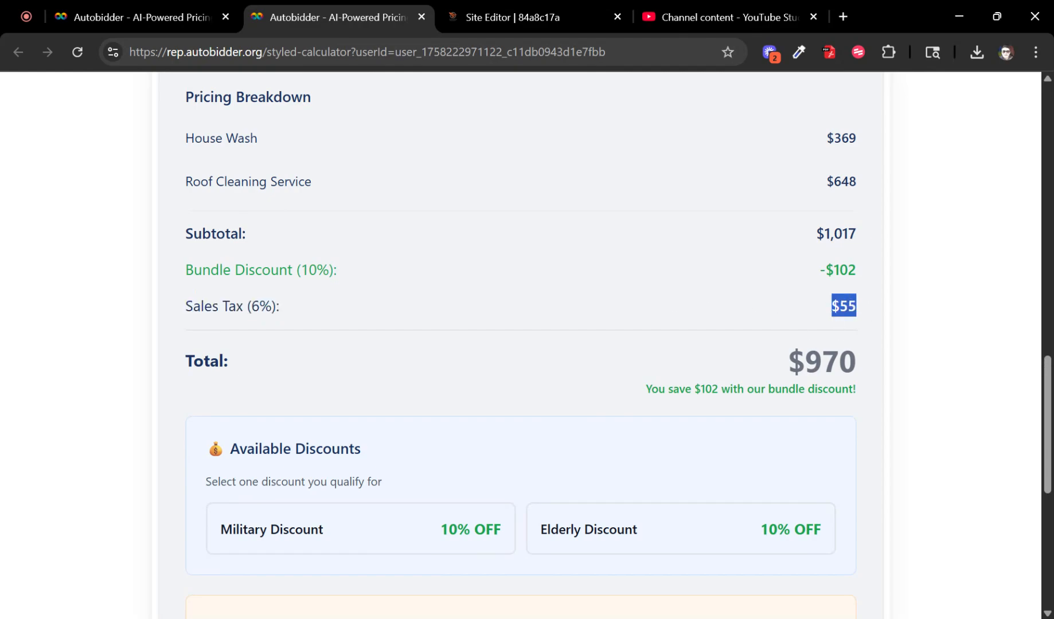
pyautogui.moveTo(862, 234); pyautogui.dragTo(804, 234)
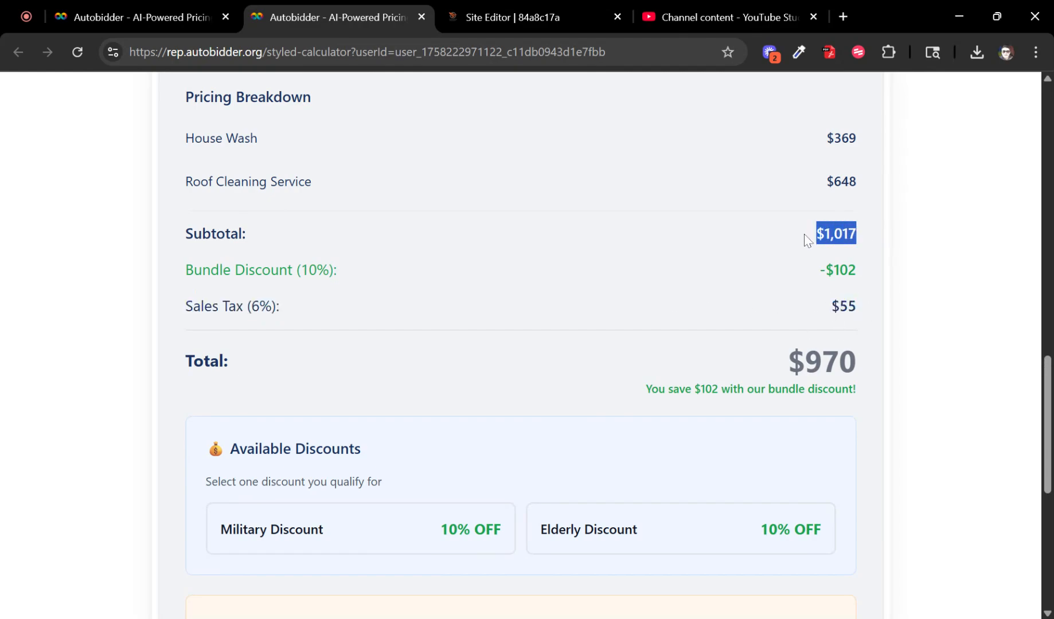
pyautogui.moveTo(860, 274); pyautogui.dragTo(826, 269)
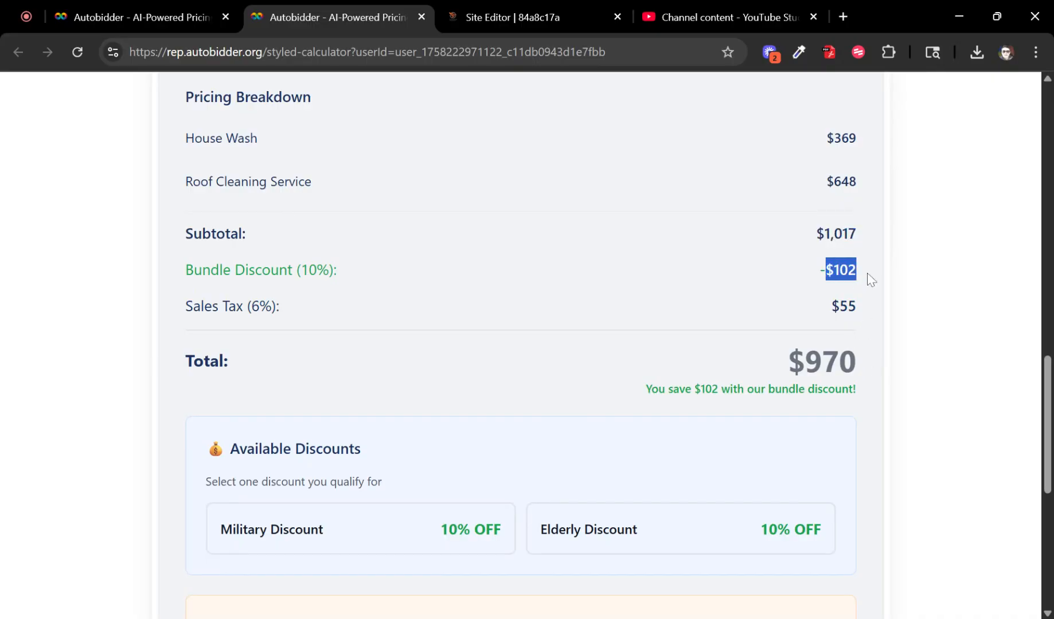
pyautogui.moveTo(863, 366); pyautogui.dragTo(786, 369)
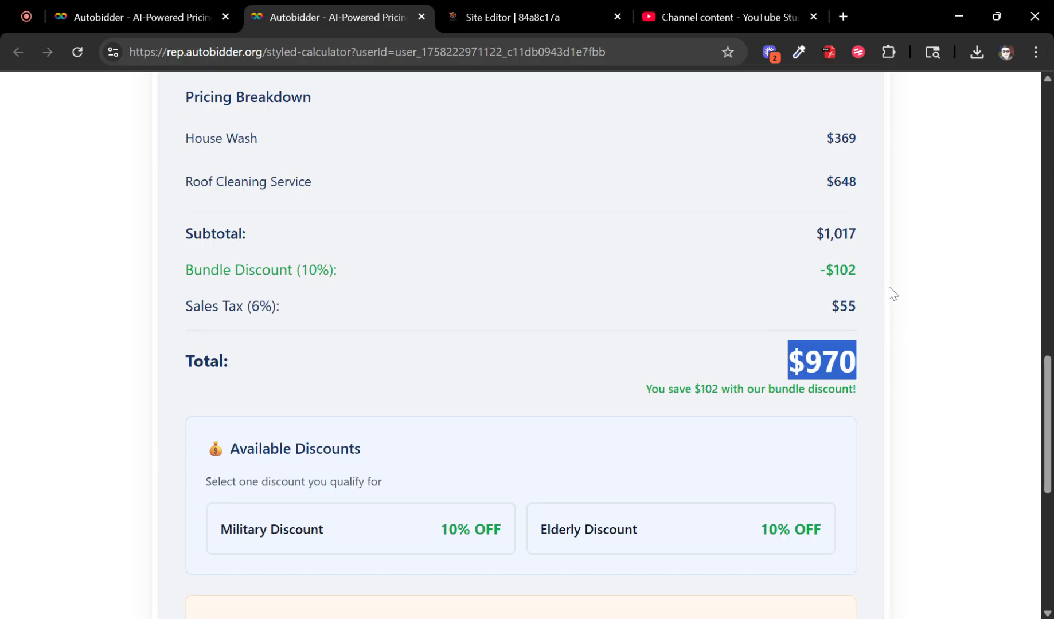
pyautogui.moveTo(848, 310); pyautogui.dragTo(816, 326)
pyautogui.scroll(-3, 772, 368)
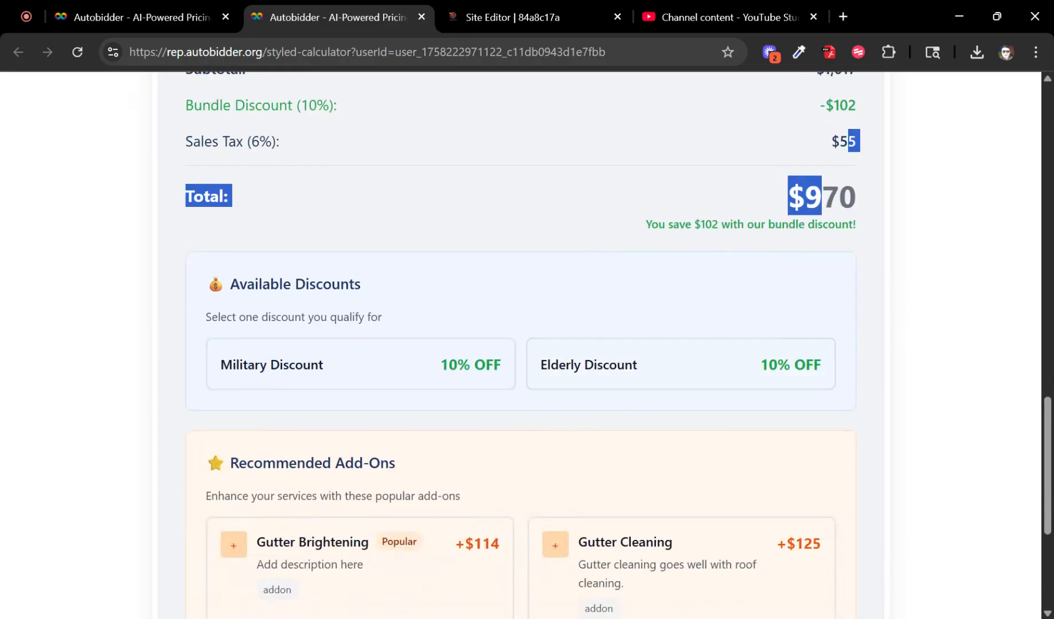
pyautogui.moveTo(229, 283); pyautogui.dragTo(541, 409)
pyautogui.scroll(-5, 541, 409)
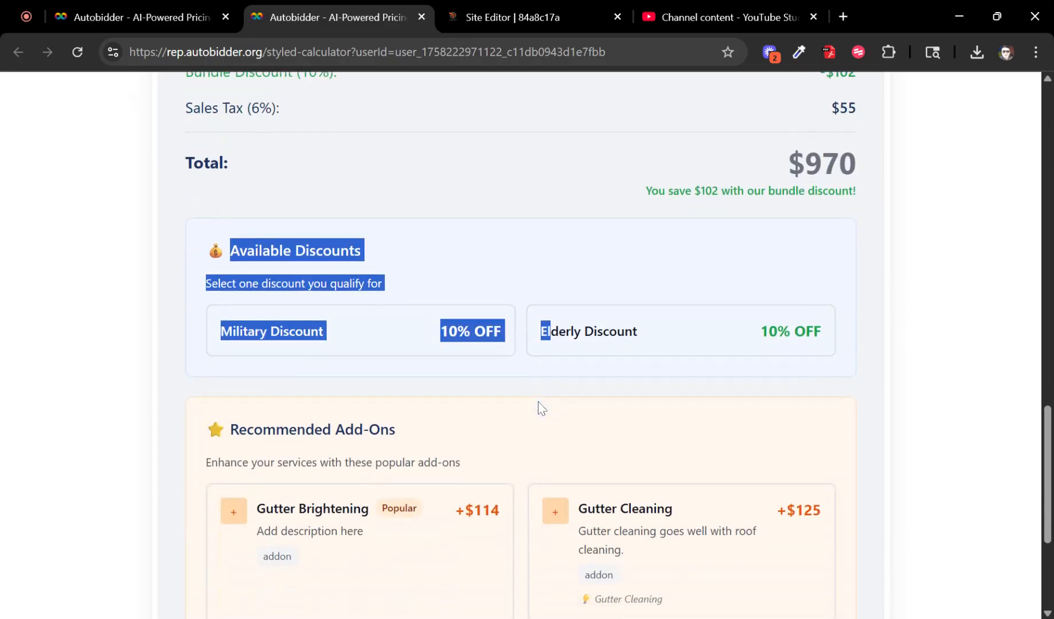
pyautogui.scroll(3, 637, 413)
pyautogui.click(638, 413)
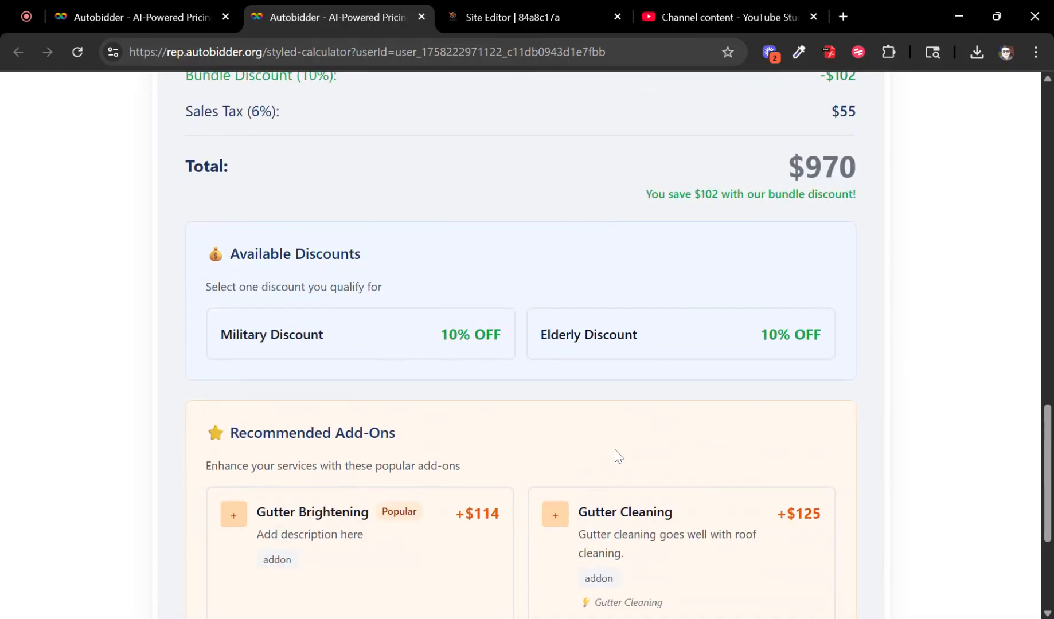
pyautogui.scroll(2, 690, 435)
pyautogui.scroll(2, 237, 198)
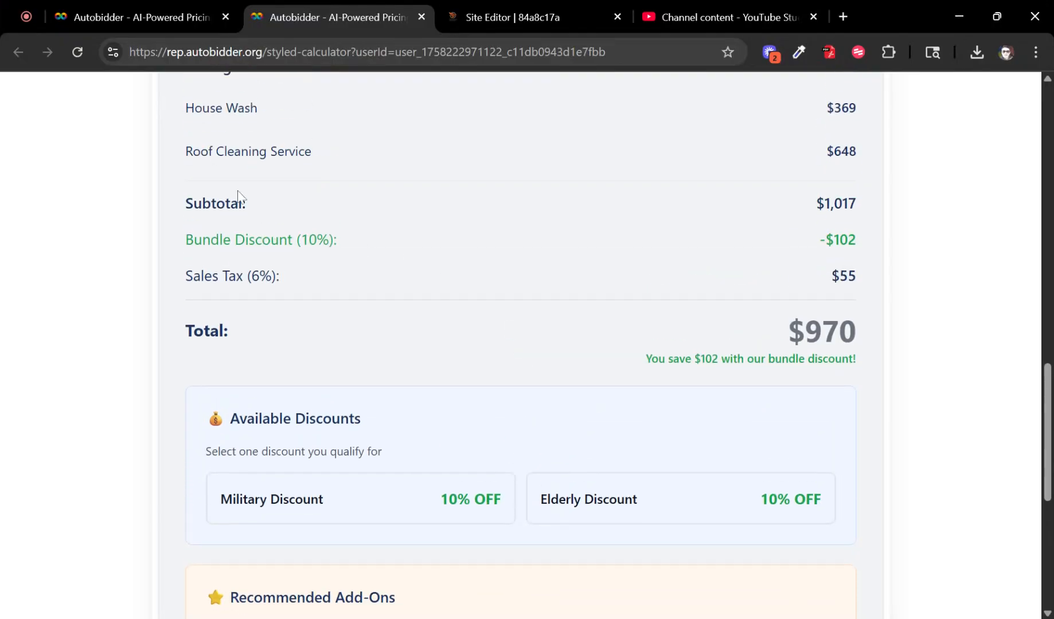
pyautogui.click(126, 17)
pyautogui.scroll(10, 661, 337)
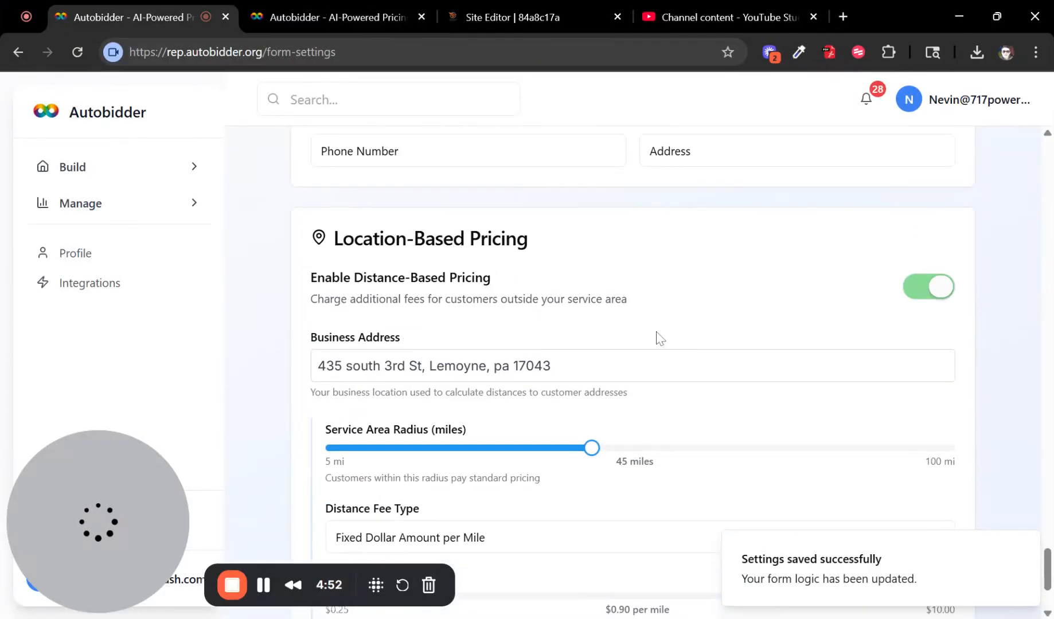
pyautogui.scroll(10, 734, 341)
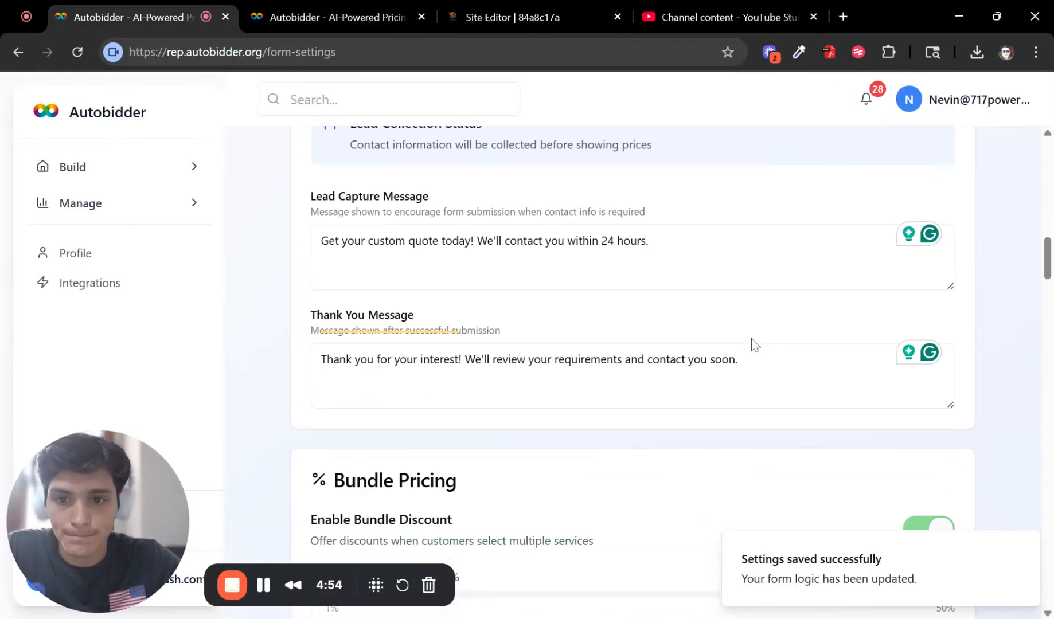
pyautogui.scroll(-3, 640, 293)
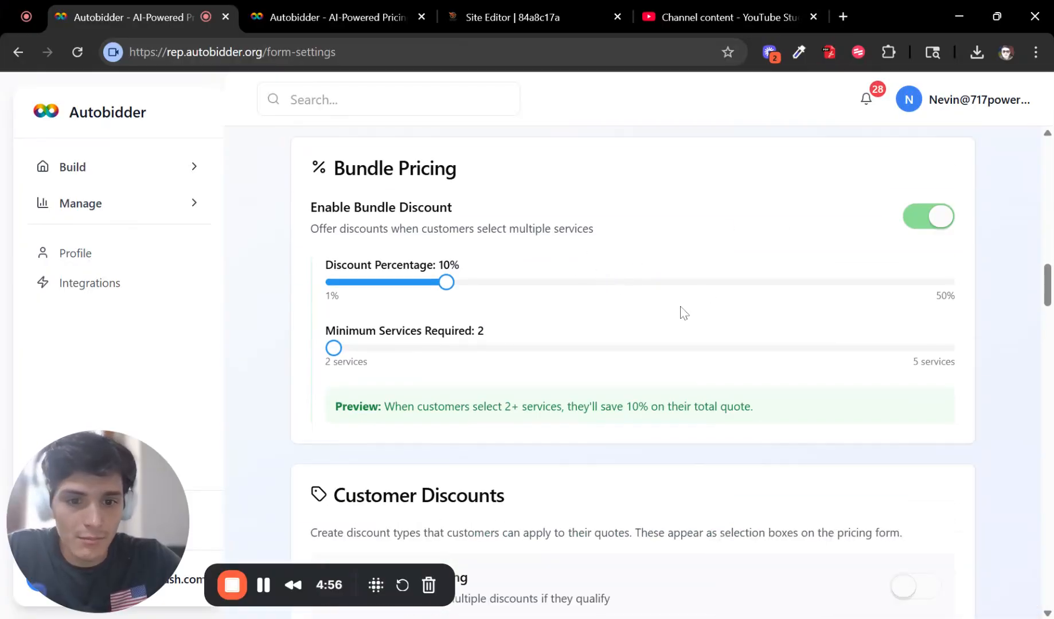
pyautogui.scroll(-3, 682, 310)
pyautogui.scroll(-3, 624, 309)
pyautogui.scroll(-2, 556, 285)
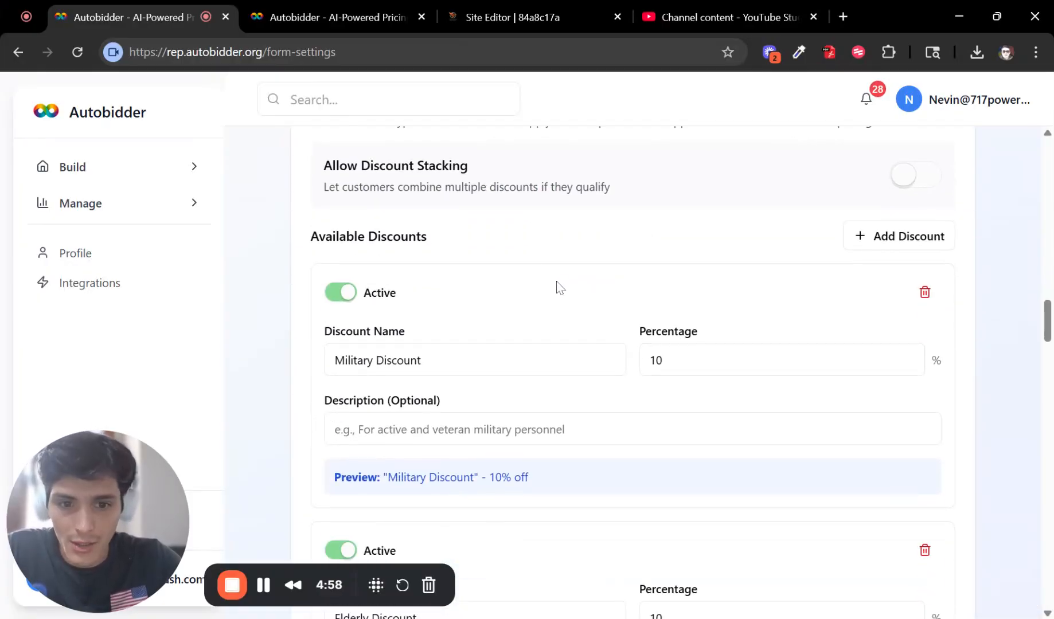
pyautogui.scroll(3, 647, 166)
pyautogui.click(338, 16)
pyautogui.scroll(-3, 522, 299)
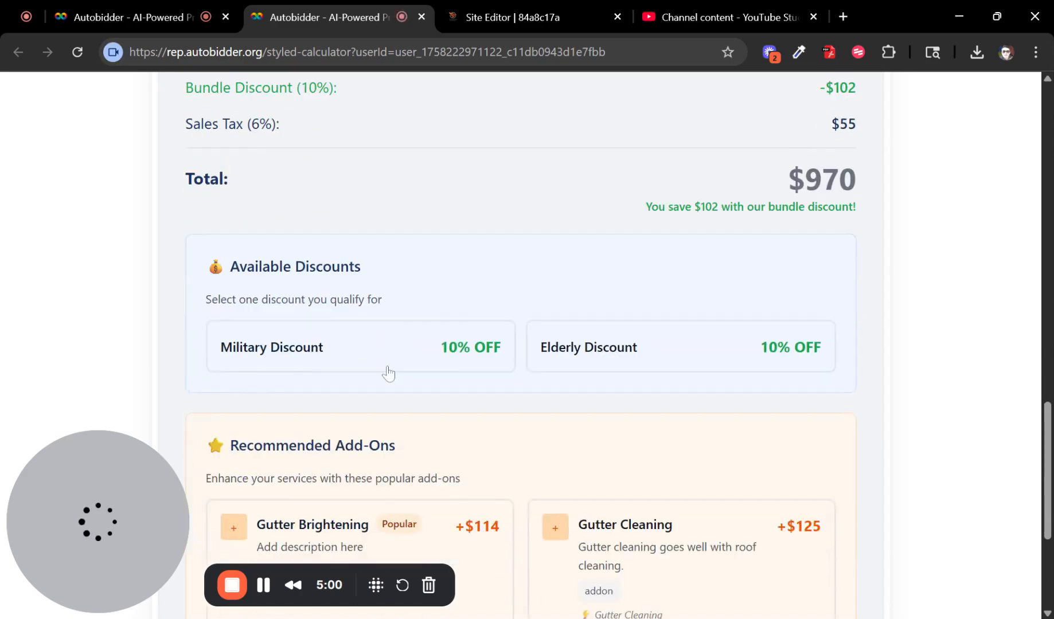
pyautogui.click(455, 344)
pyautogui.scroll(2, 430, 447)
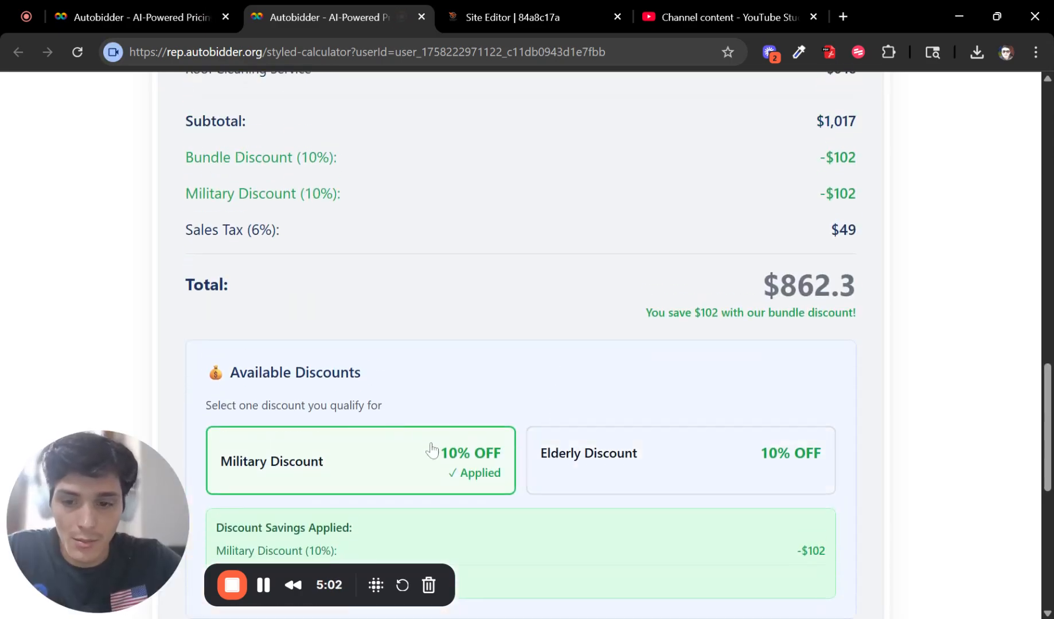
pyautogui.click(626, 468)
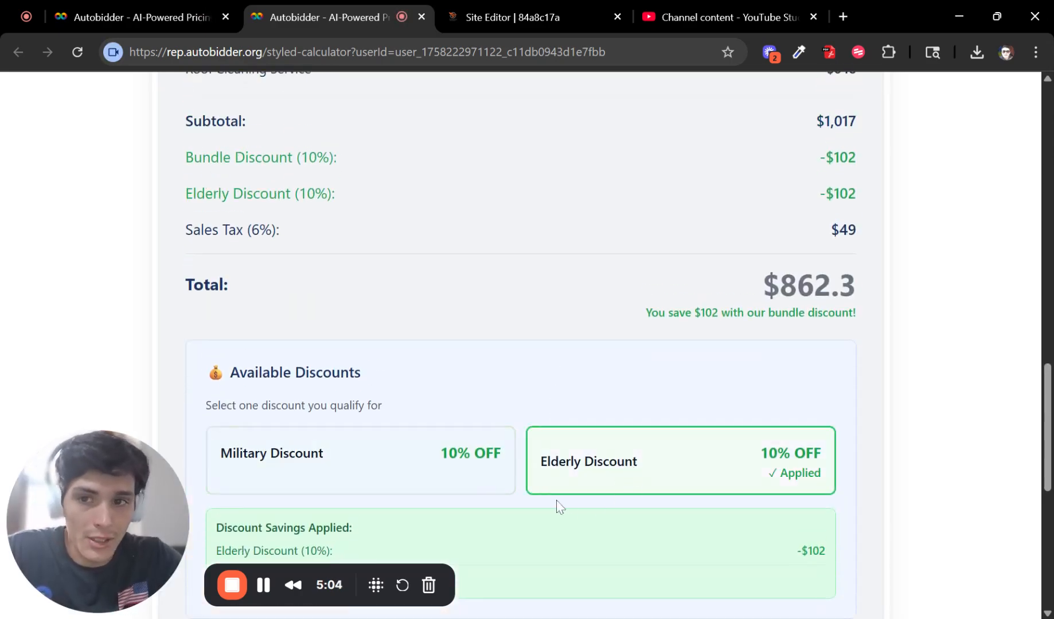
pyautogui.click(561, 461)
pyautogui.click(144, 8)
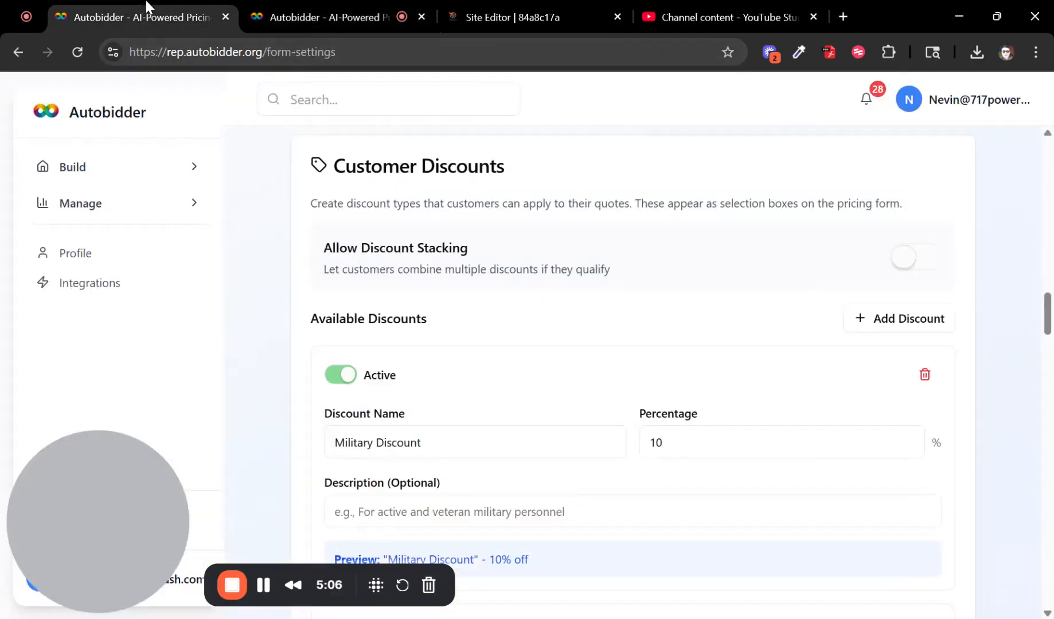
pyautogui.scroll(-1, 774, 266)
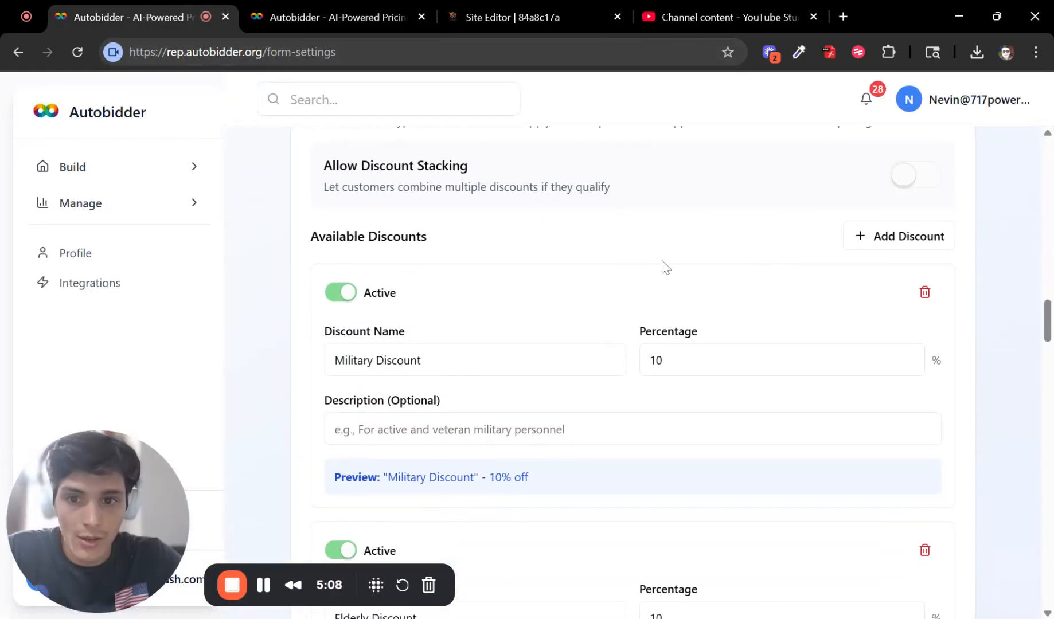
pyautogui.scroll(1, 674, 265)
pyautogui.scroll(-1, 540, 355)
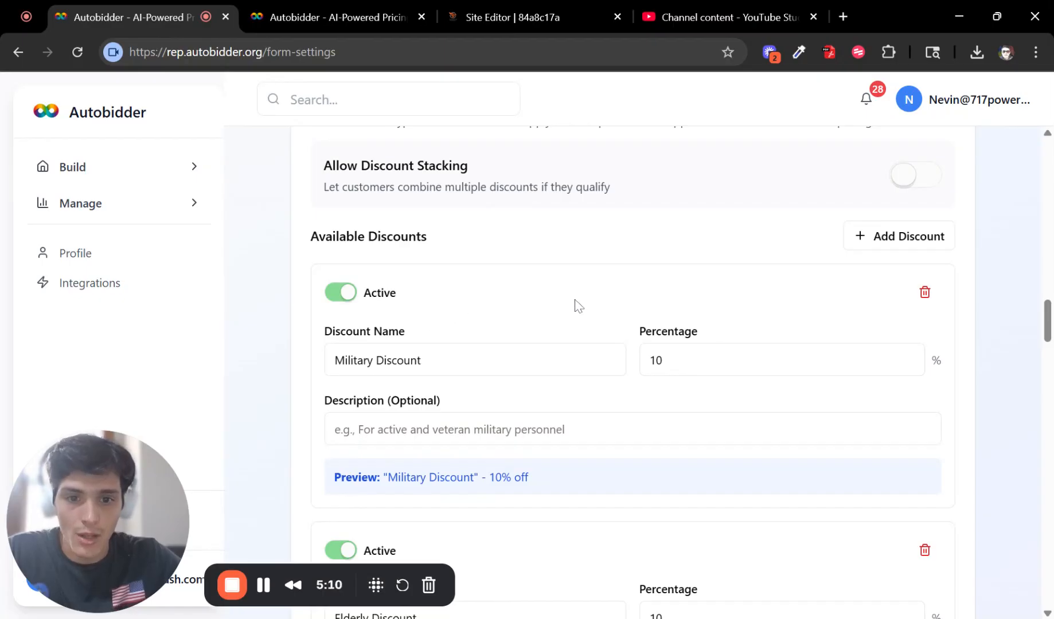
pyautogui.scroll(-1, 577, 306)
pyautogui.scroll(-1, 451, 479)
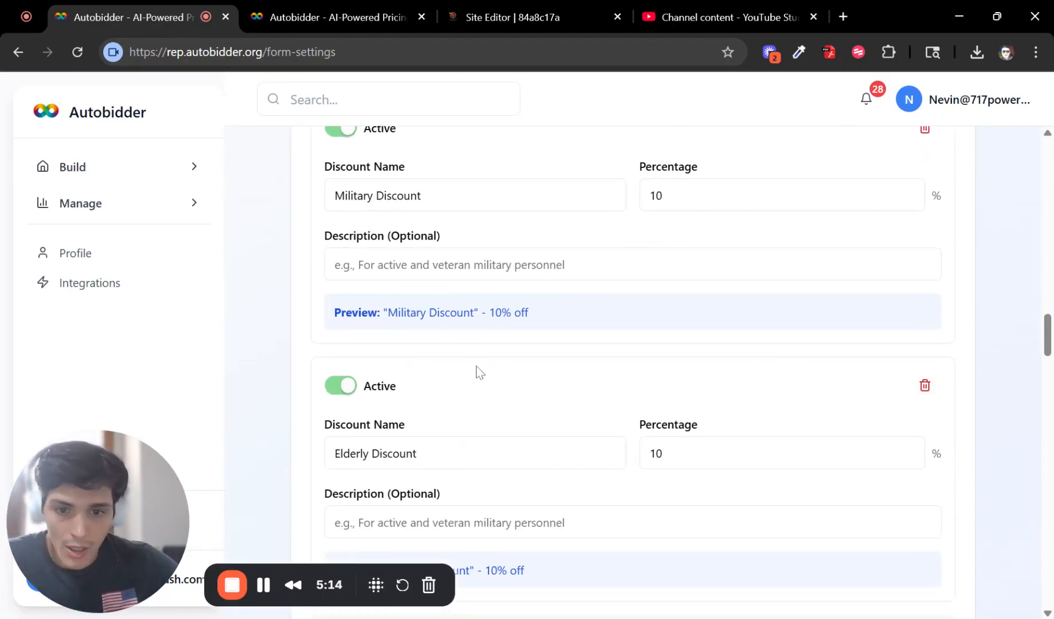
pyautogui.moveTo(695, 207); pyautogui.dragTo(633, 202)
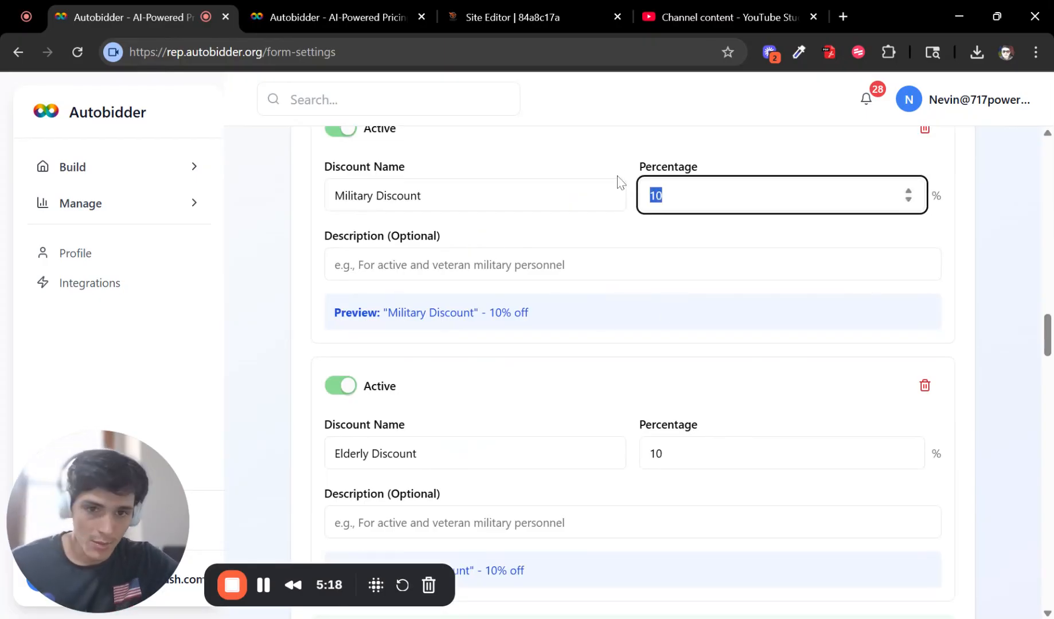
pyautogui.scroll(-3, 682, 287)
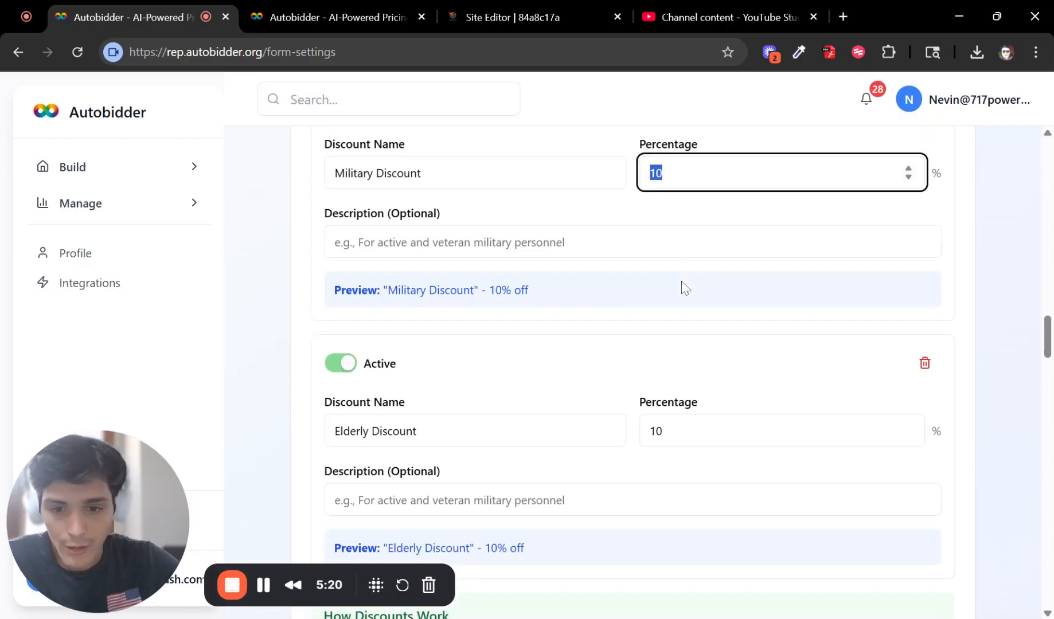
pyautogui.write('11')
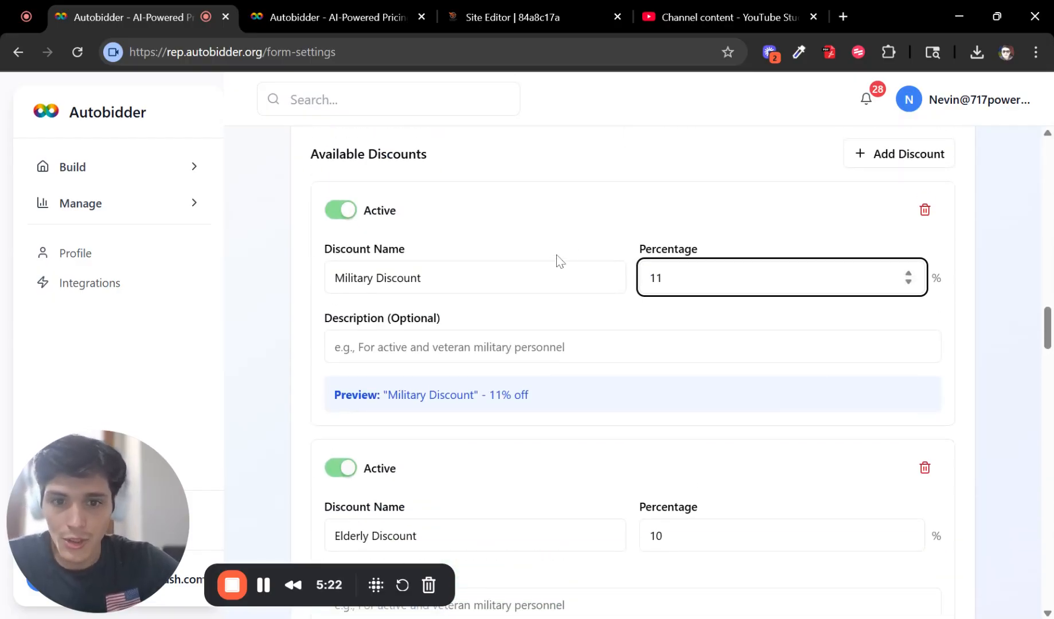
pyautogui.press('BackSpace')
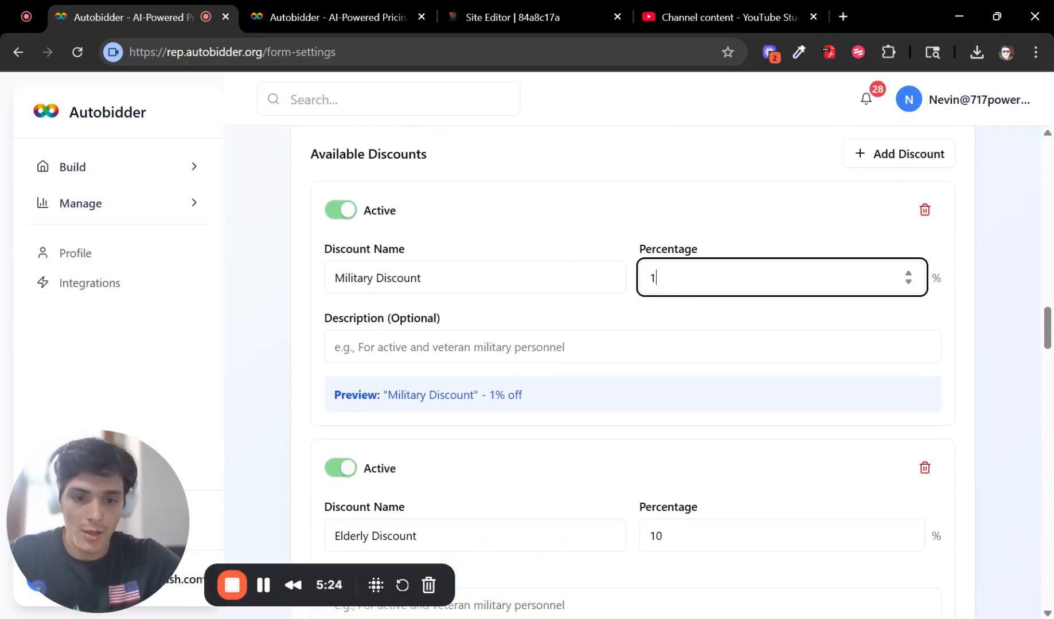
pyautogui.write('0')
pyautogui.click(602, 223)
pyautogui.scroll(3, 602, 224)
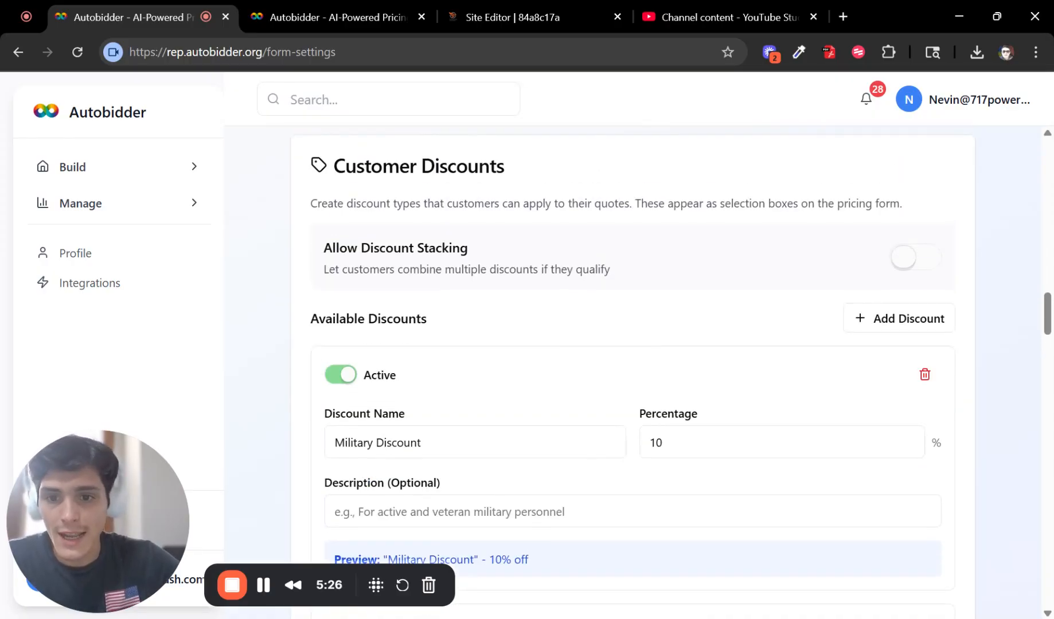
pyautogui.click(902, 261)
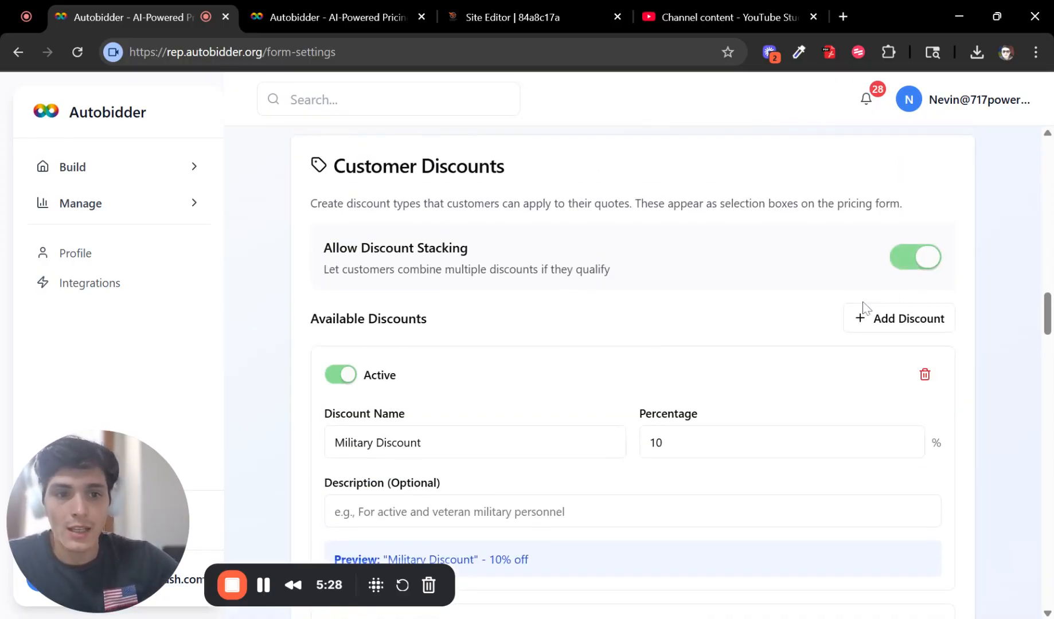
pyautogui.click(921, 252)
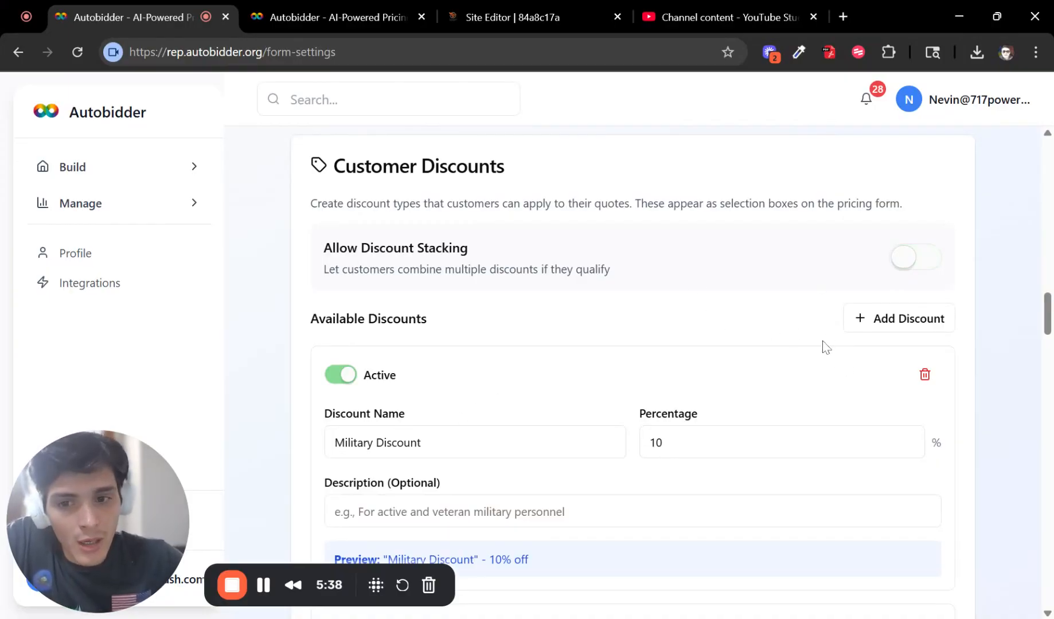
pyautogui.scroll(-3, 804, 330)
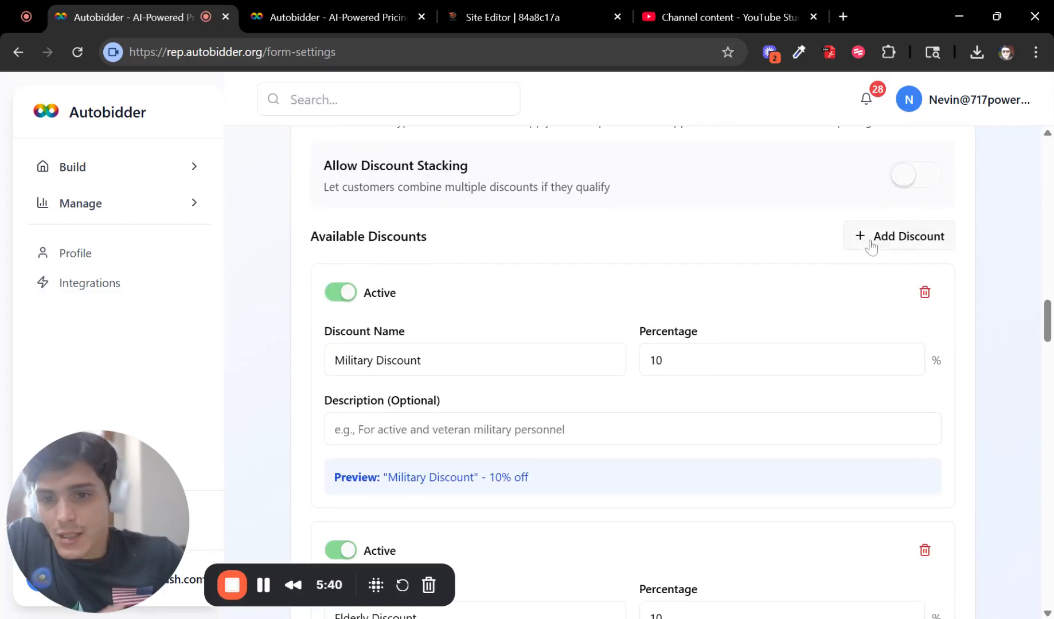
pyautogui.scroll(-7, 607, 395)
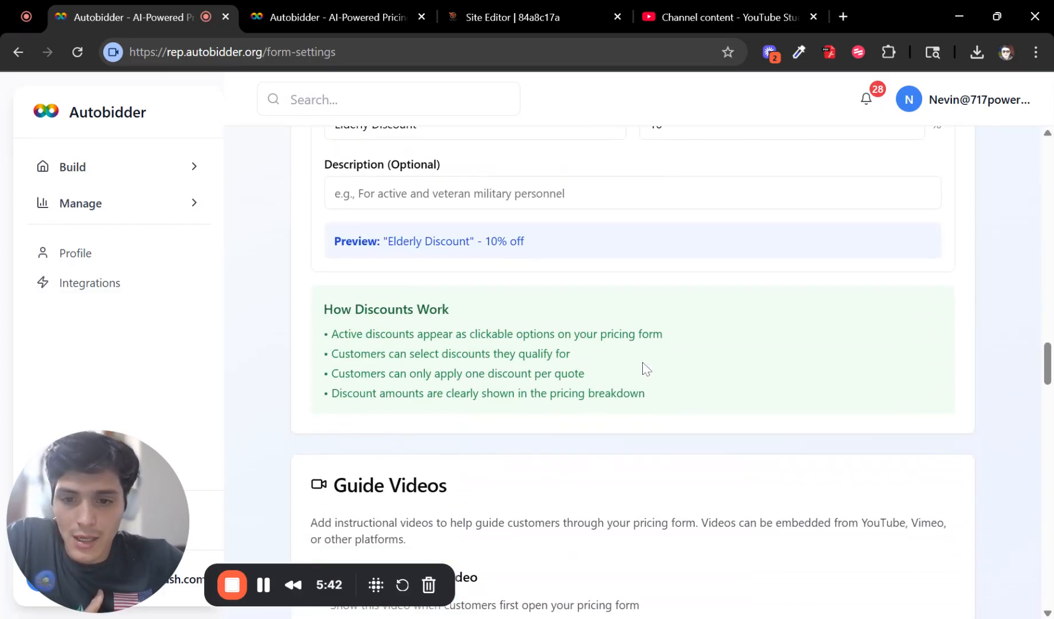
# Step: View the live form's Step 4 quote page with the pricing guide video embedded
pyautogui.moveTo(324, 309); pyautogui.dragTo(736, 400)
pyautogui.click(729, 400)
pyautogui.scroll(-4, 730, 400)
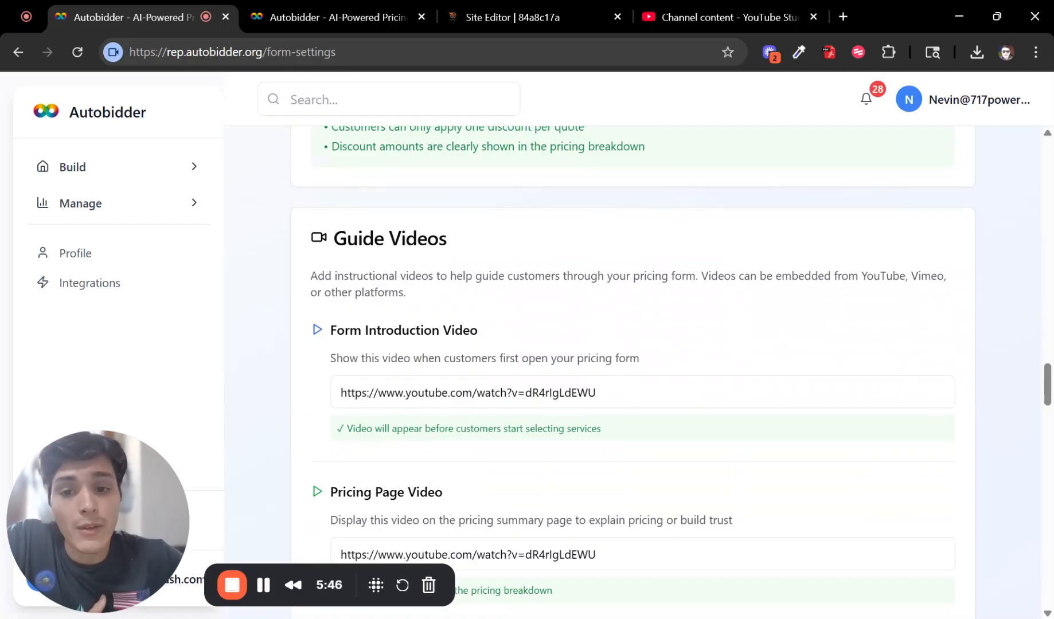
pyautogui.click(345, 21)
pyautogui.scroll(10, 496, 254)
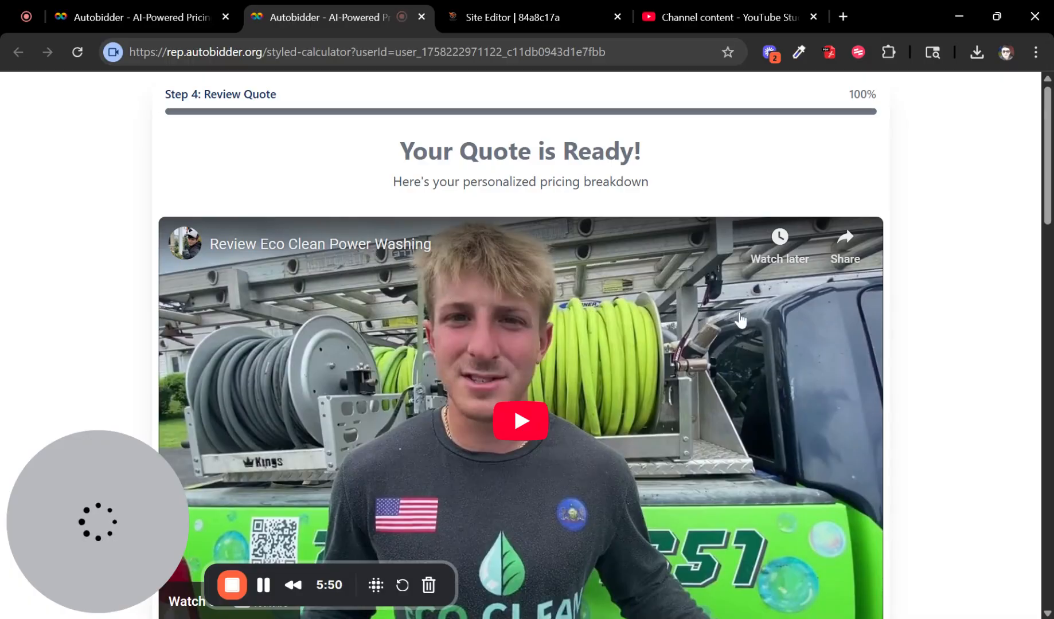
# Step: Review the 'Your Quote is Ready!' page and its $970 total on the live pricing form
pyautogui.scroll(-2, 716, 458)
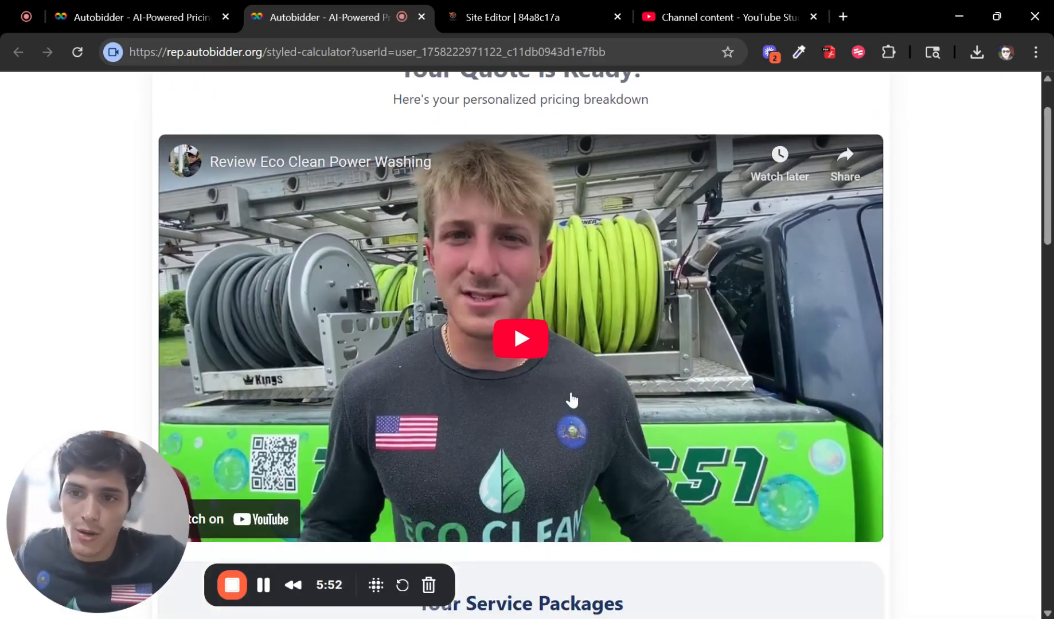
pyautogui.scroll(1, 542, 476)
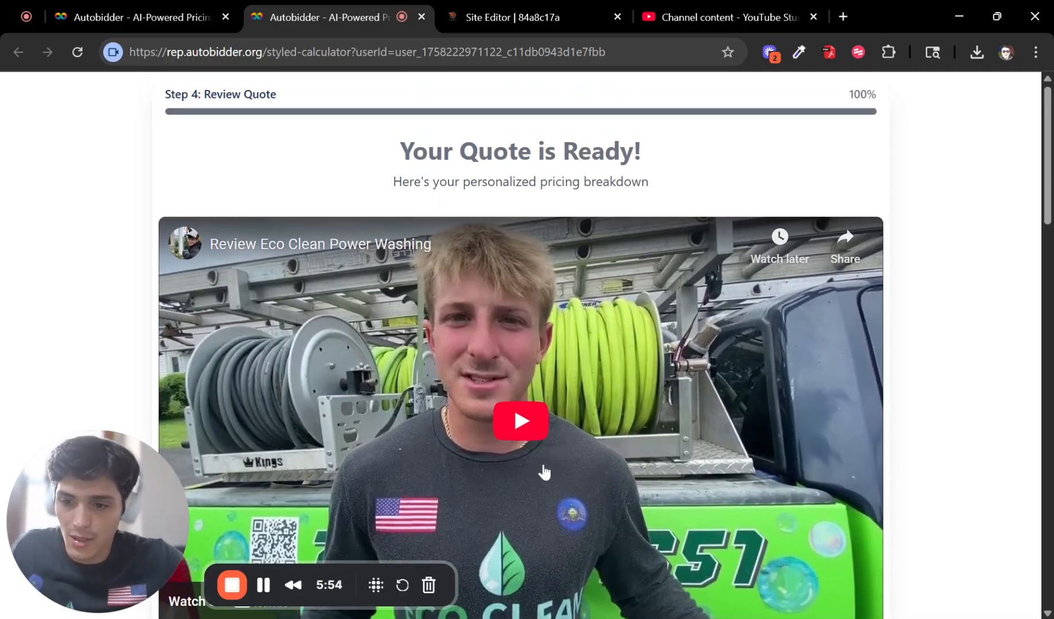
pyautogui.scroll(-2, 553, 452)
pyautogui.scroll(1, 558, 423)
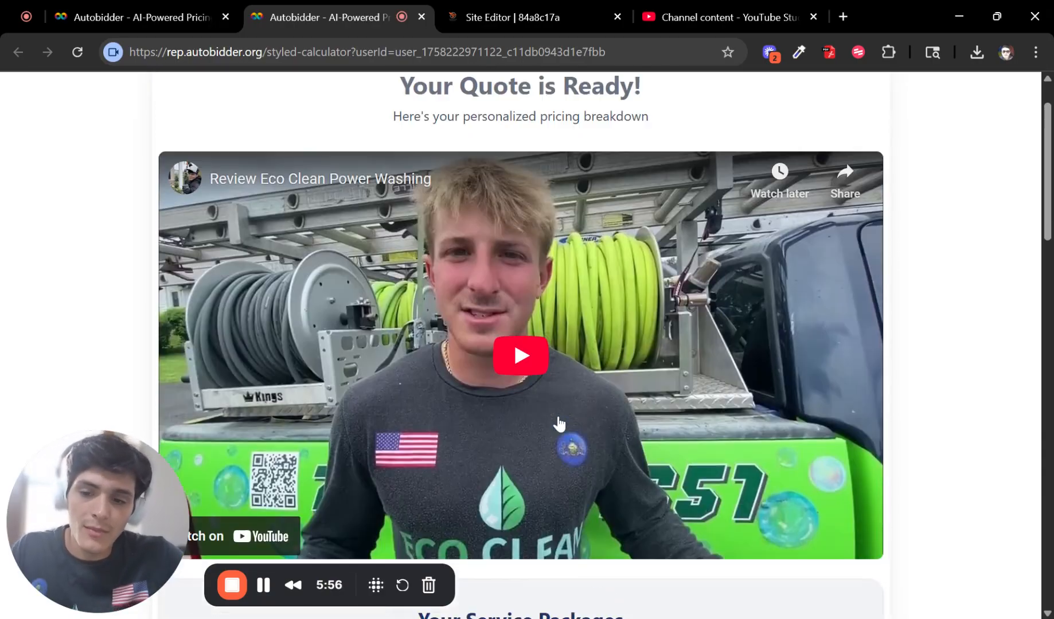
pyautogui.scroll(1, 559, 423)
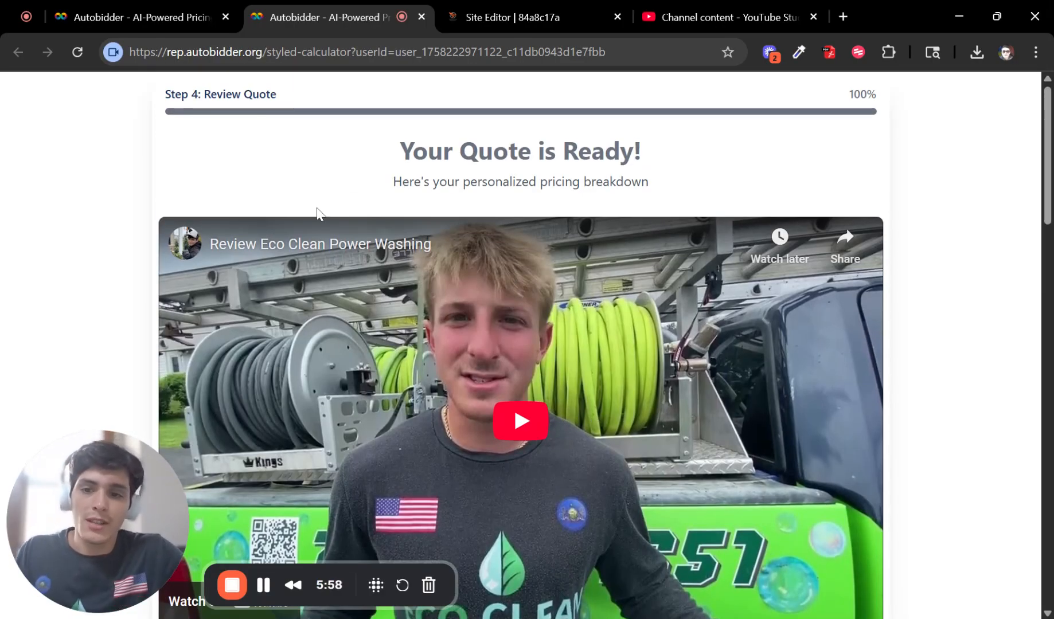
pyautogui.moveTo(395, 139); pyautogui.dragTo(675, 188)
pyautogui.click(657, 163)
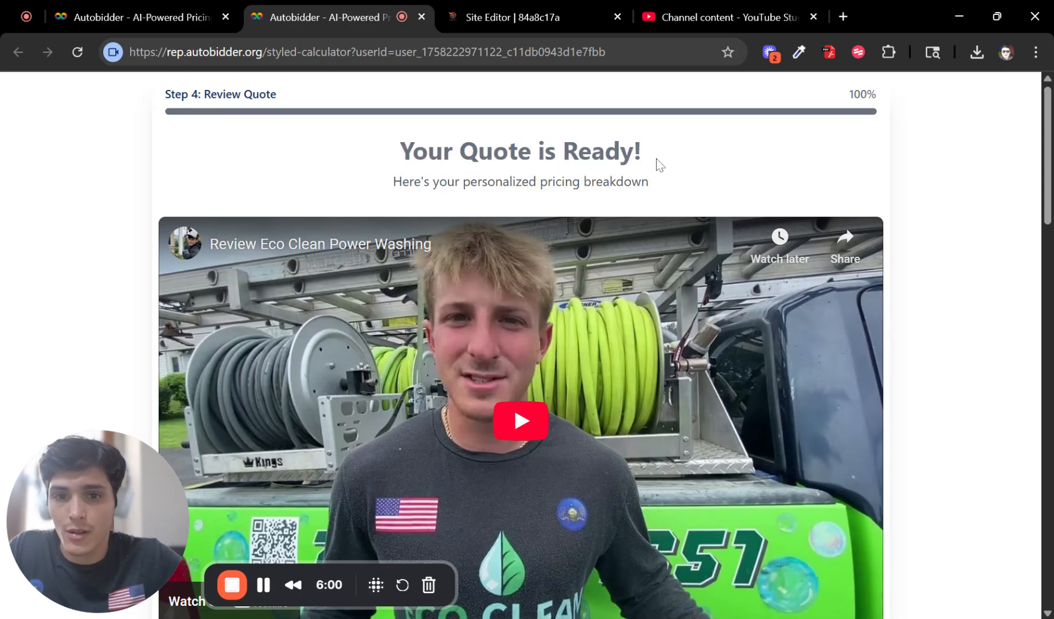
pyautogui.scroll(-1, 529, 376)
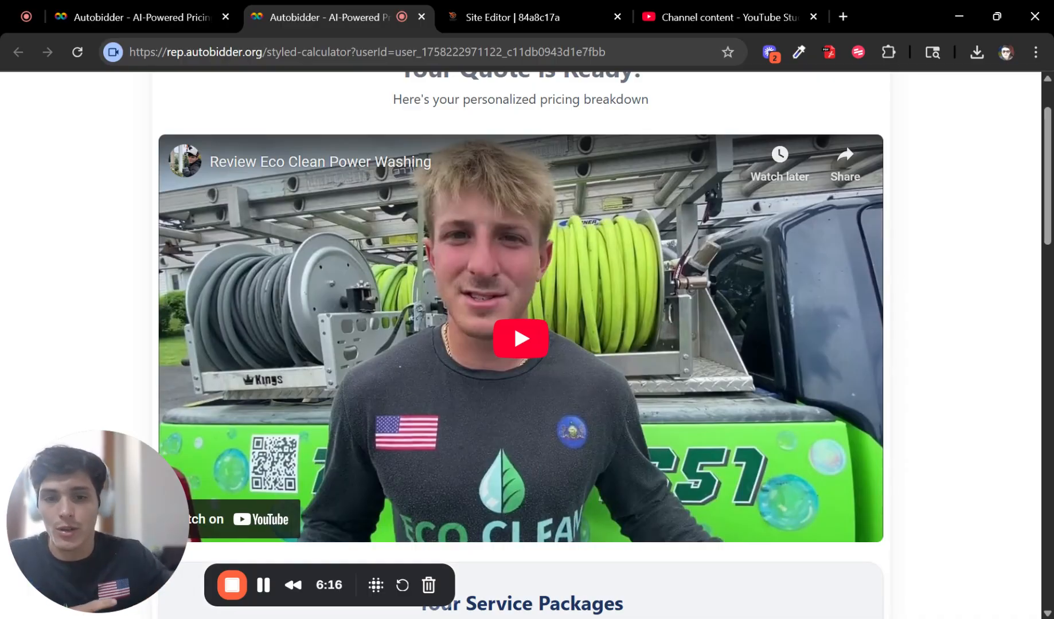
pyautogui.scroll(-15, 626, 365)
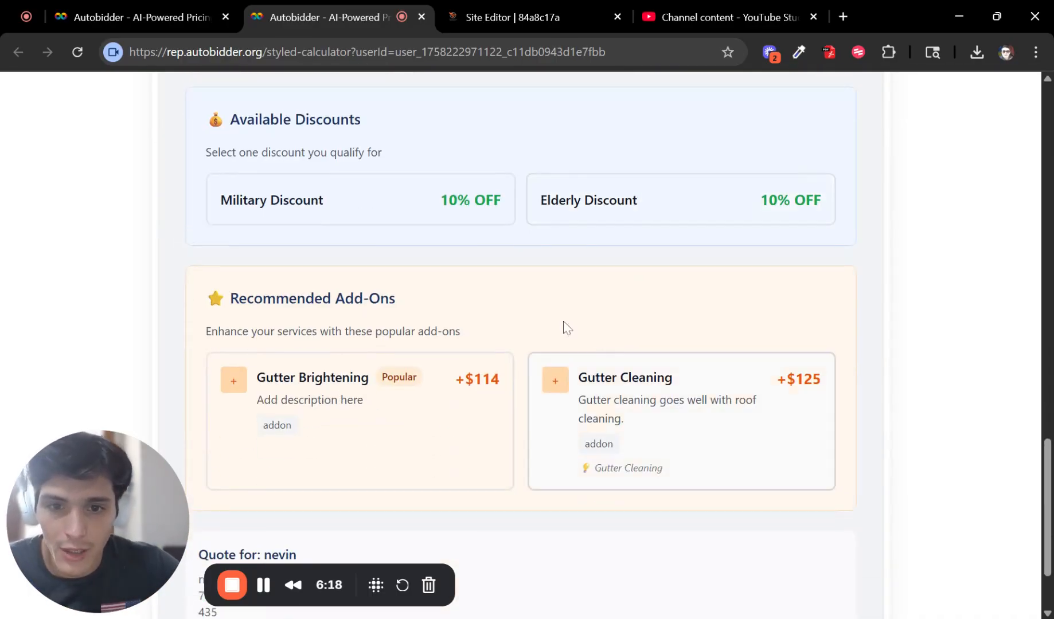
pyautogui.scroll(-2, 427, 198)
# Step: Book a test appointment for Thursday, 2 October and dismiss the booking confirmation
pyautogui.click(527, 588)
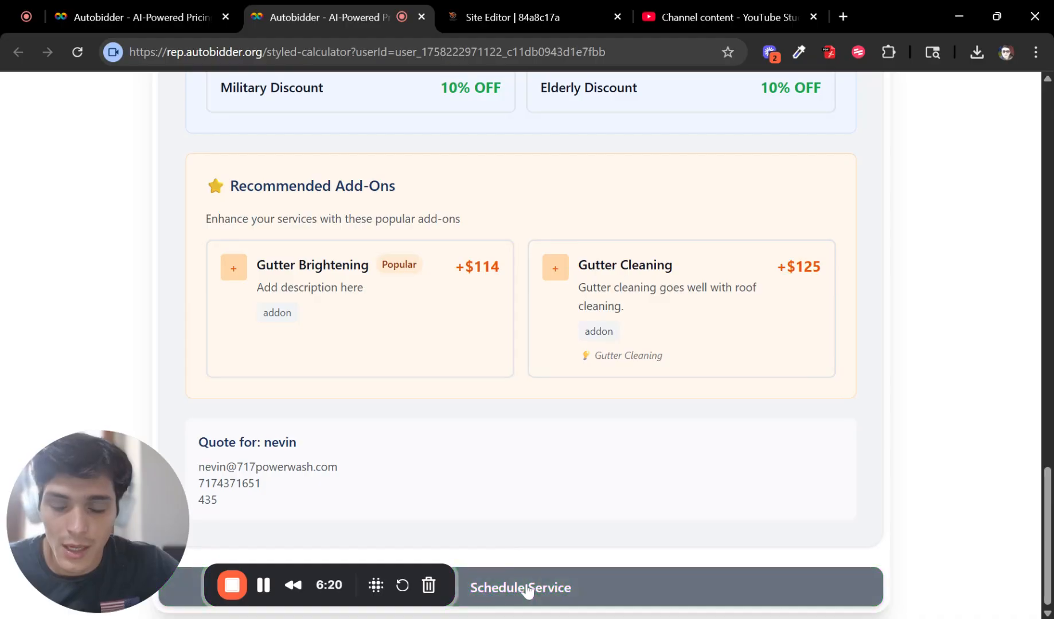
pyautogui.scroll(-2, 581, 431)
pyautogui.scroll(7, 590, 409)
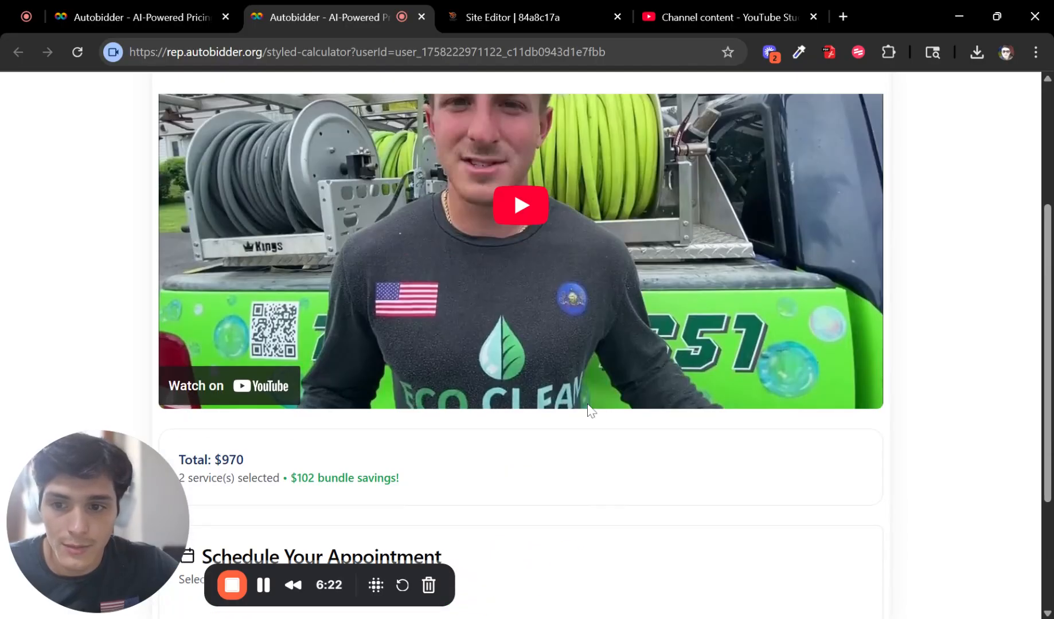
pyautogui.moveTo(362, 156); pyautogui.dragTo(760, 199)
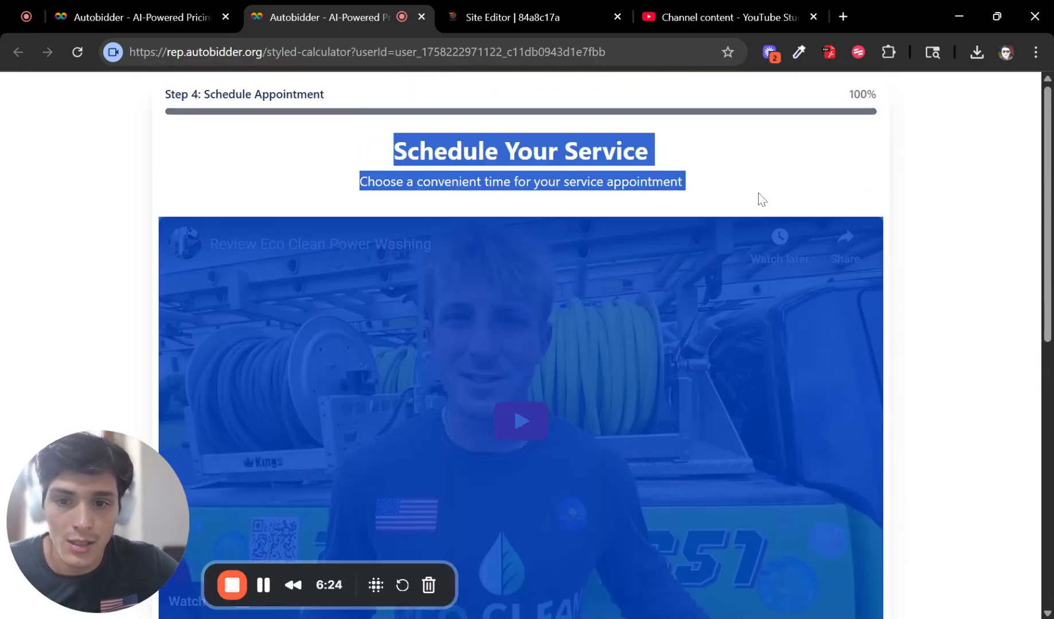
pyautogui.scroll(-2, 728, 172)
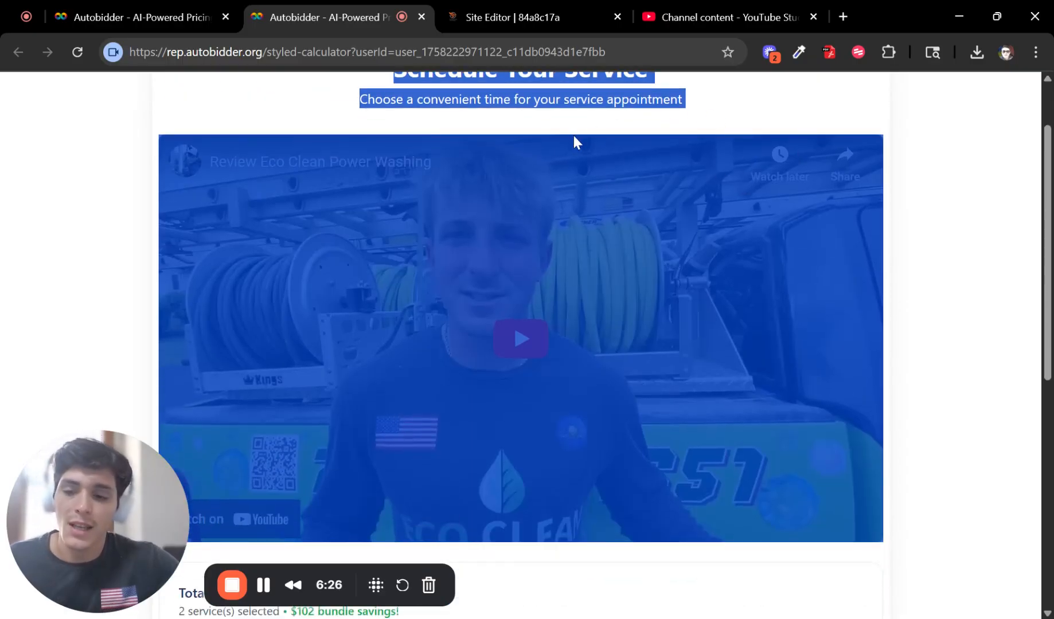
pyautogui.click(731, 112)
pyautogui.scroll(-6, 449, 233)
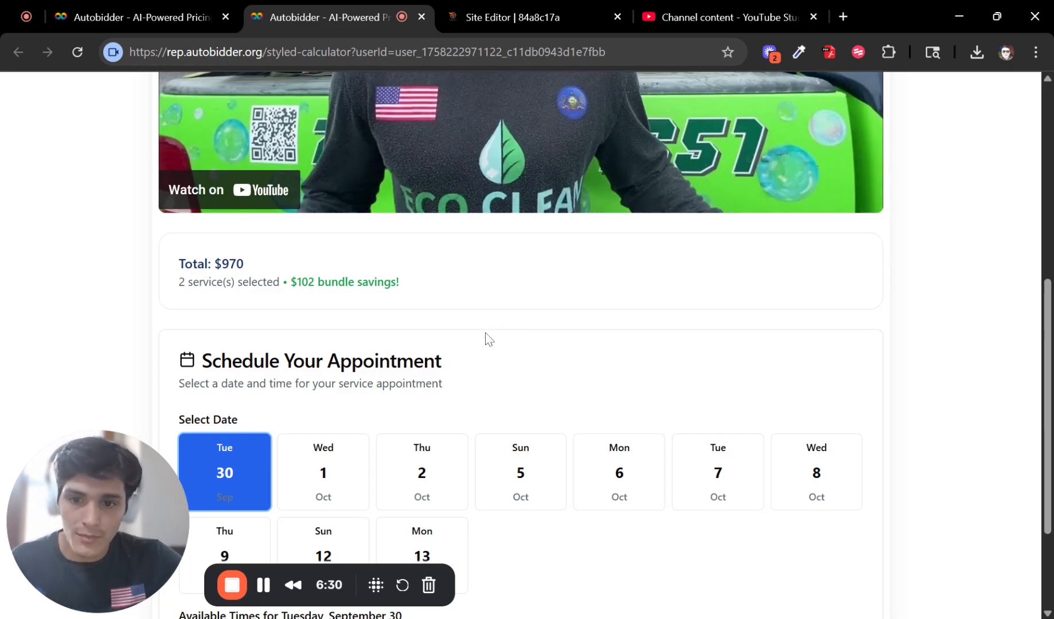
pyautogui.scroll(-3, 487, 340)
pyautogui.scroll(9, 628, 395)
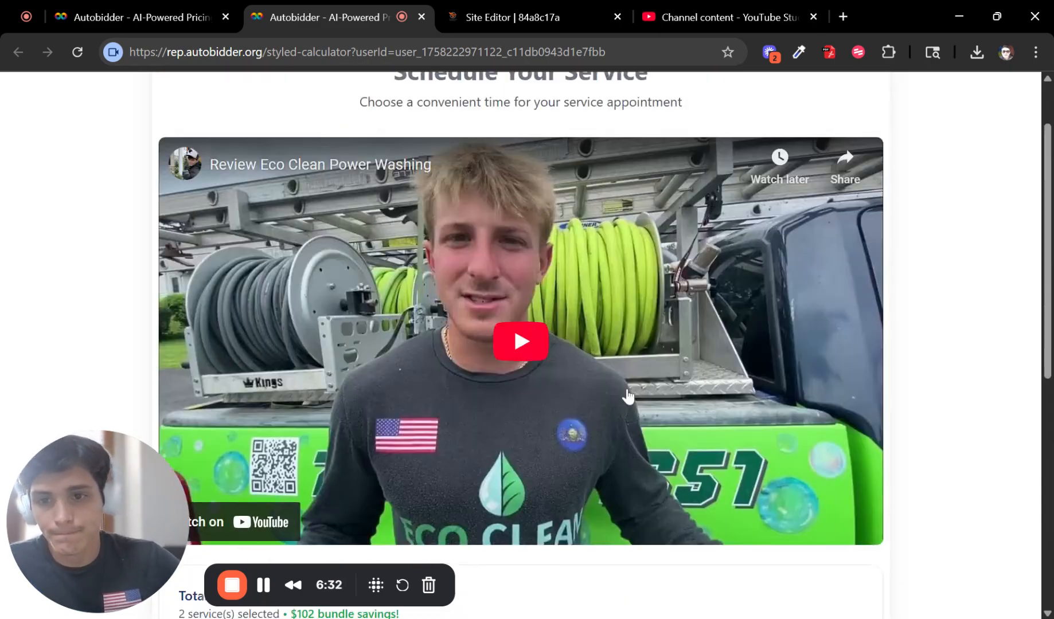
pyautogui.scroll(1, 628, 396)
pyautogui.scroll(-10, 512, 440)
pyautogui.click(459, 326)
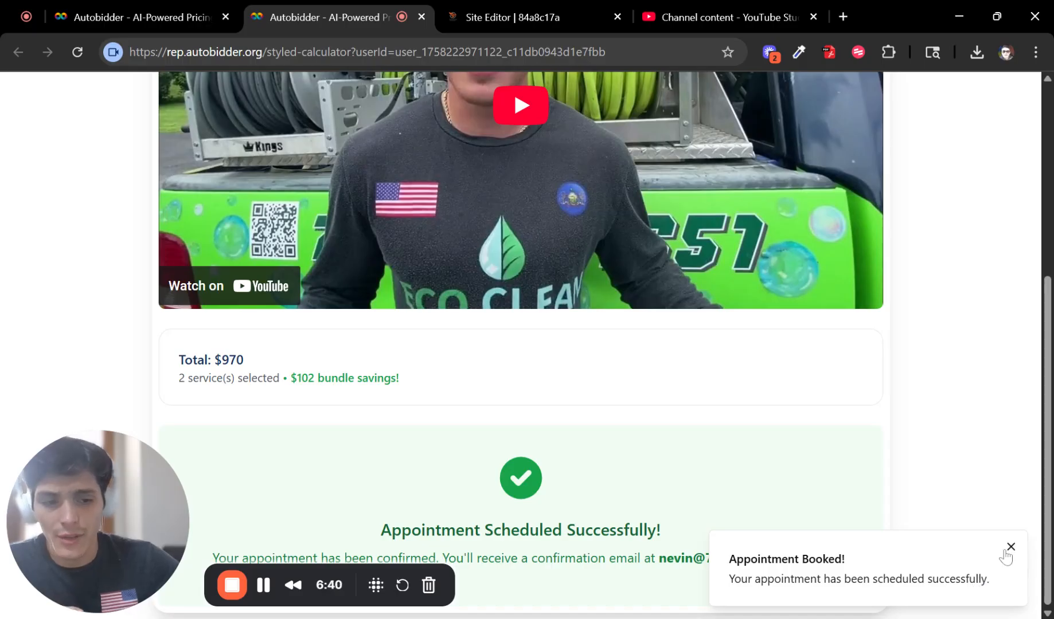
pyautogui.click(1004, 549)
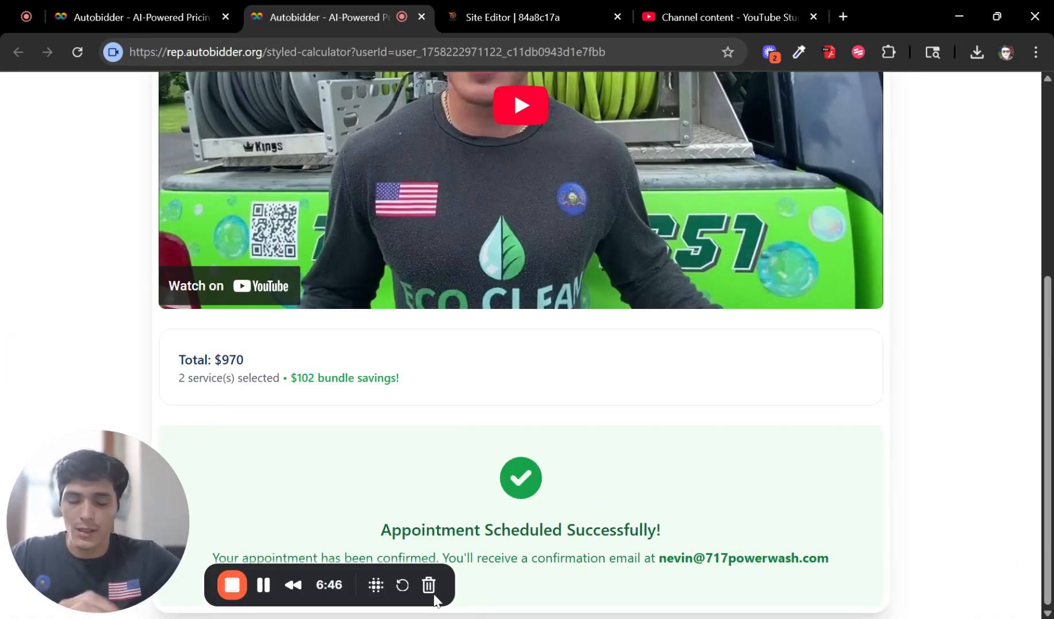
# Step: Back in the form settings, confirm the Sales Tax rate stays at 6%
pyautogui.click(168, 19)
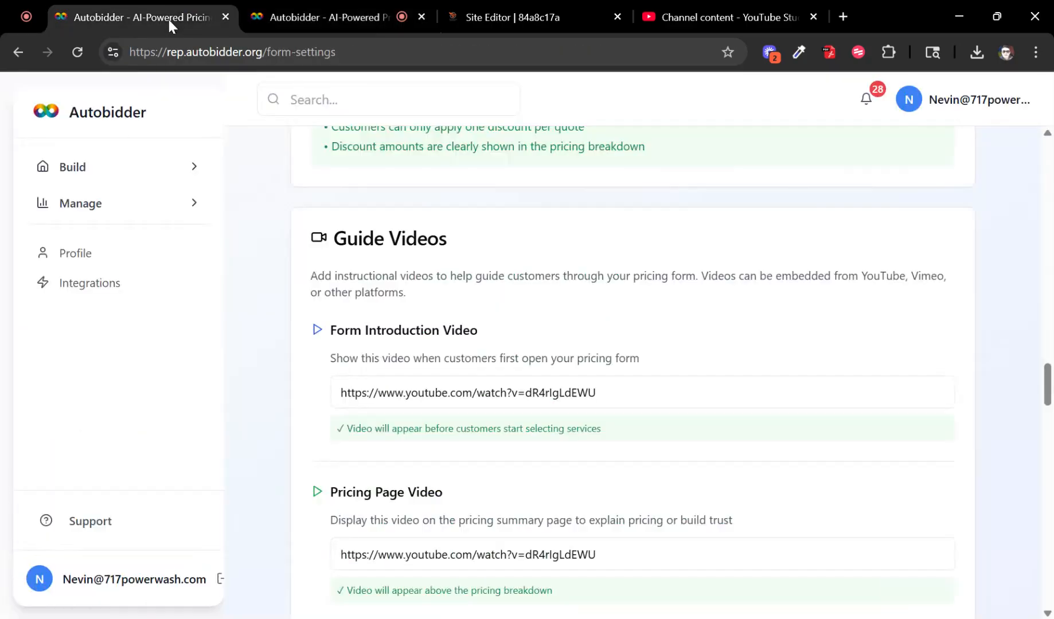
pyautogui.scroll(-2, 632, 373)
pyautogui.scroll(-6, 608, 314)
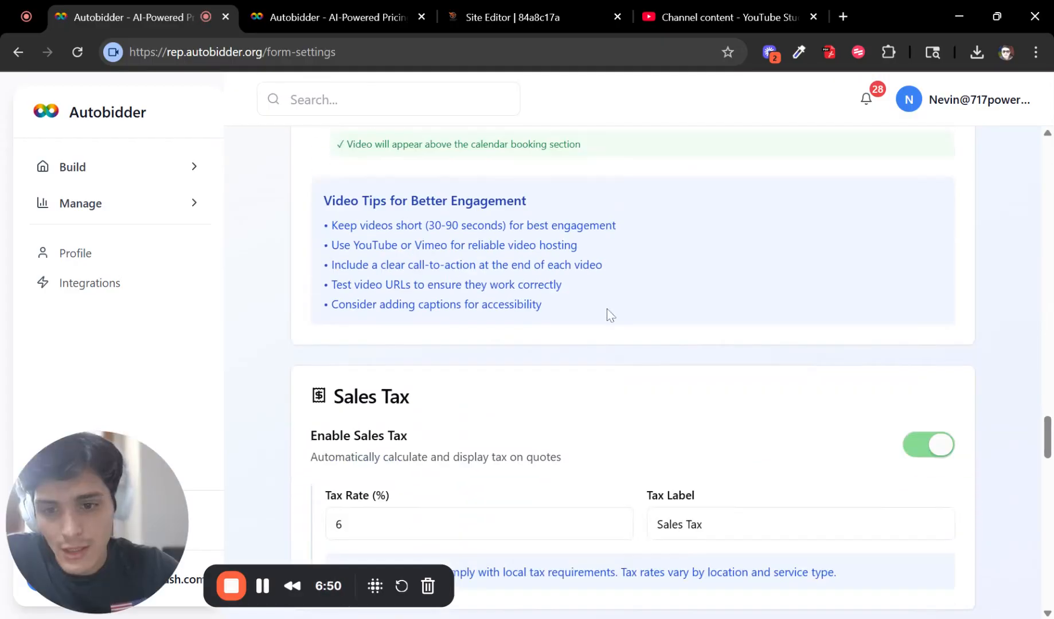
pyautogui.moveTo(320, 264); pyautogui.dragTo(494, 339)
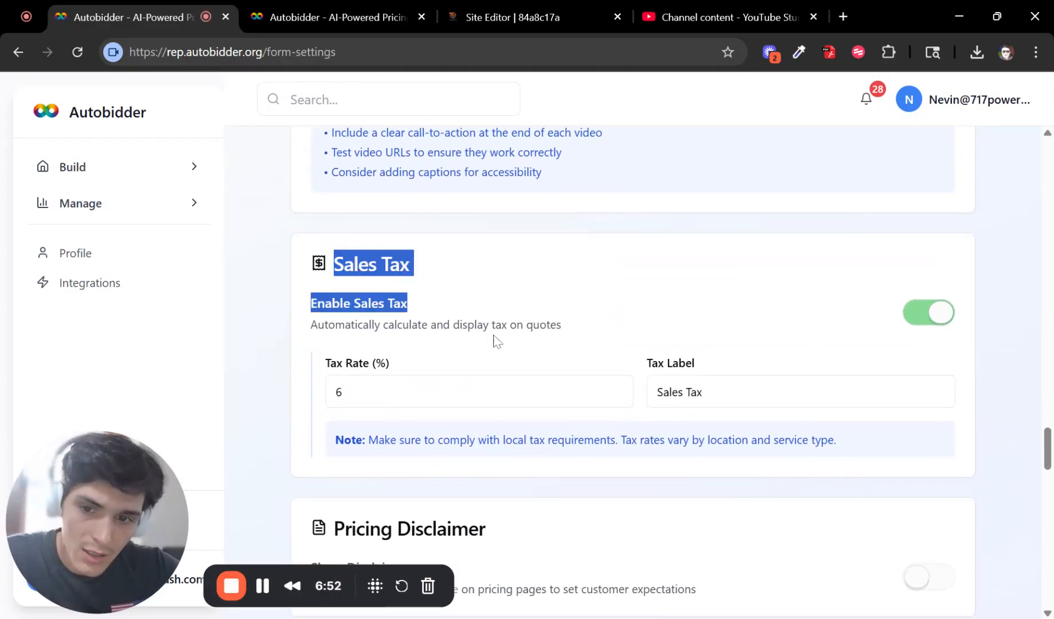
pyautogui.click(338, 17)
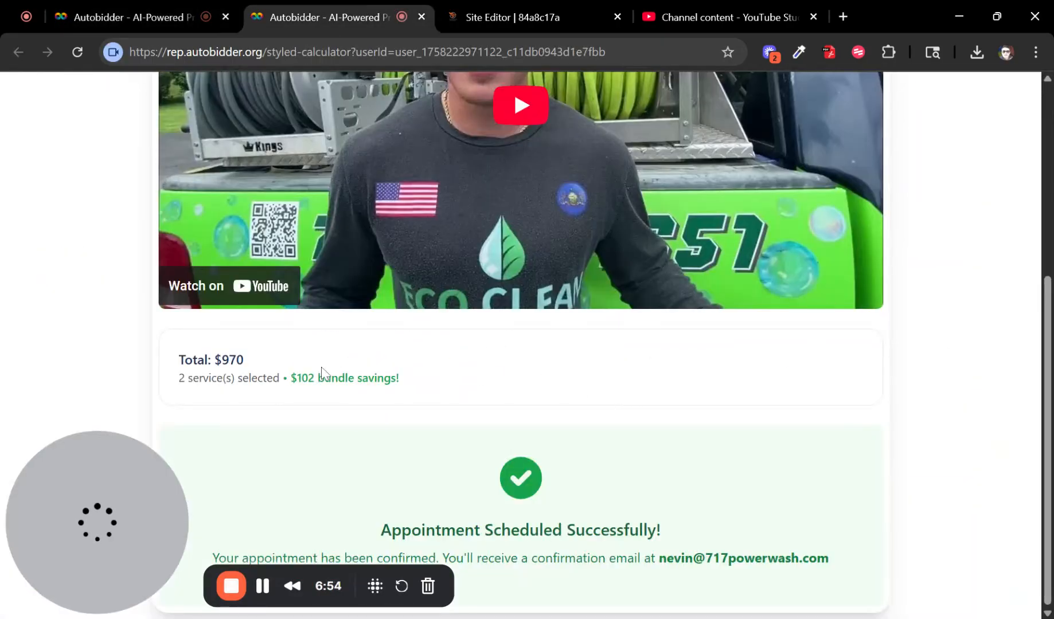
pyautogui.click(128, 18)
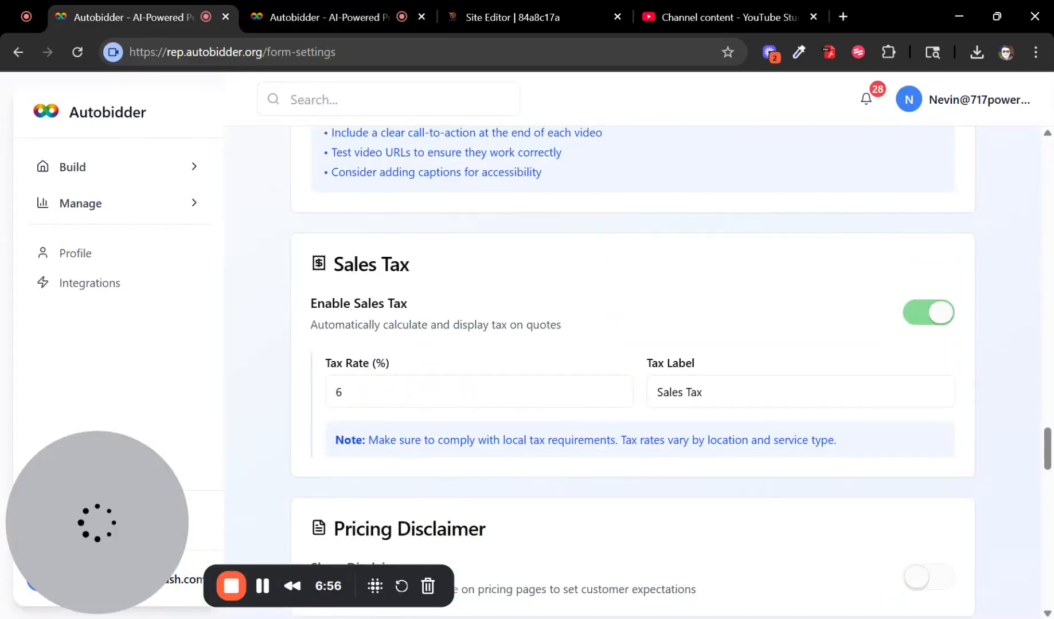
pyautogui.scroll(-2, 401, 289)
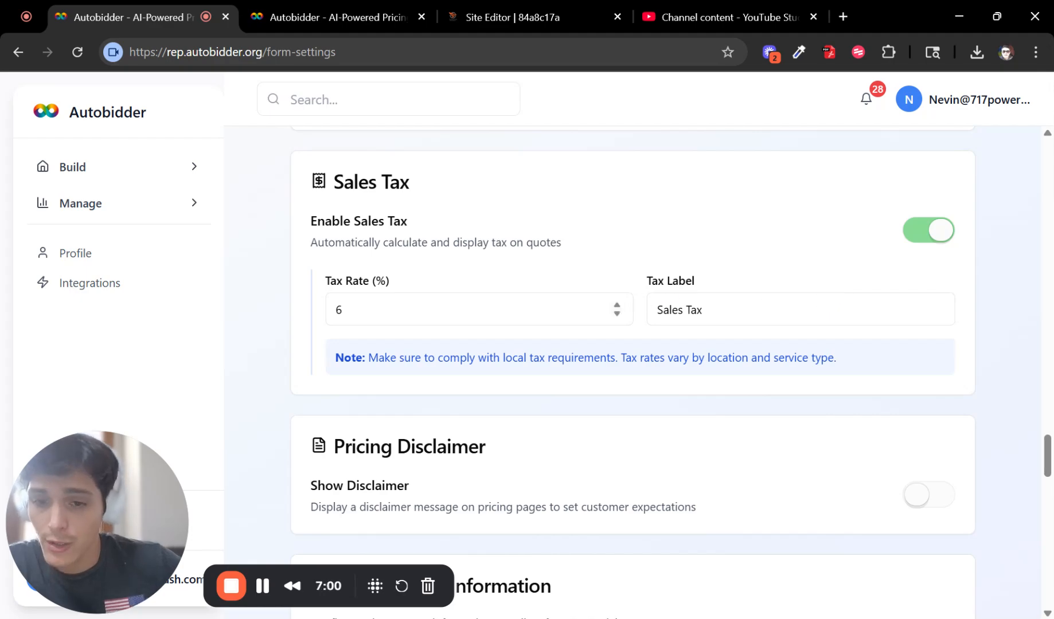
pyautogui.click(338, 309)
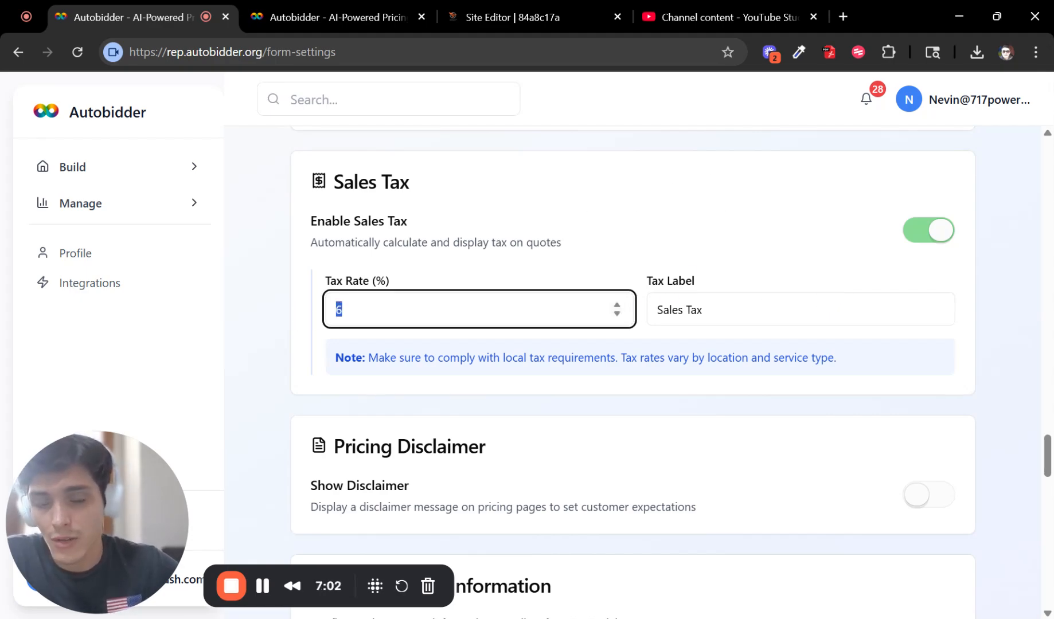
pyautogui.click(690, 310)
pyautogui.click(701, 228)
# Step: Switch on Show Disclaimer in the Pricing Disclaimer section
pyautogui.scroll(-3, 670, 278)
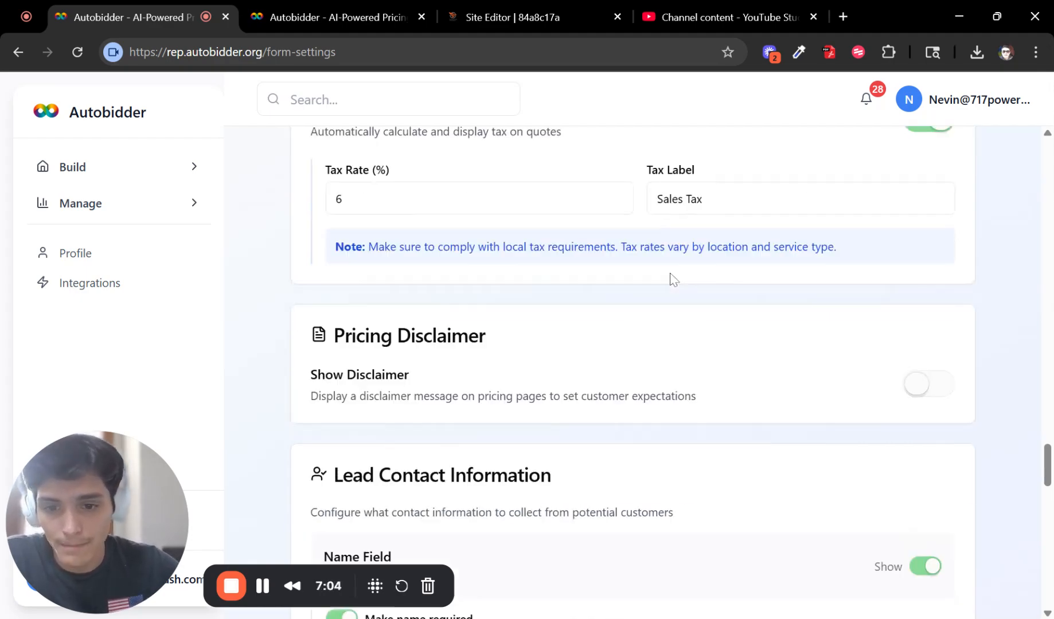
pyautogui.click(912, 330)
pyautogui.scroll(-3, 664, 366)
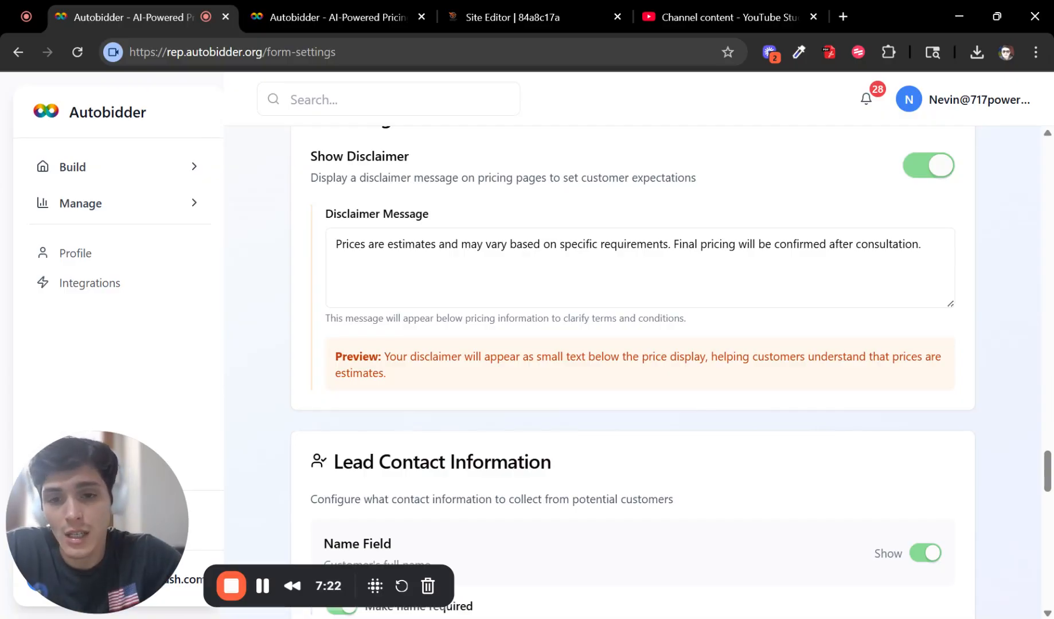
pyautogui.scroll(3, 625, 324)
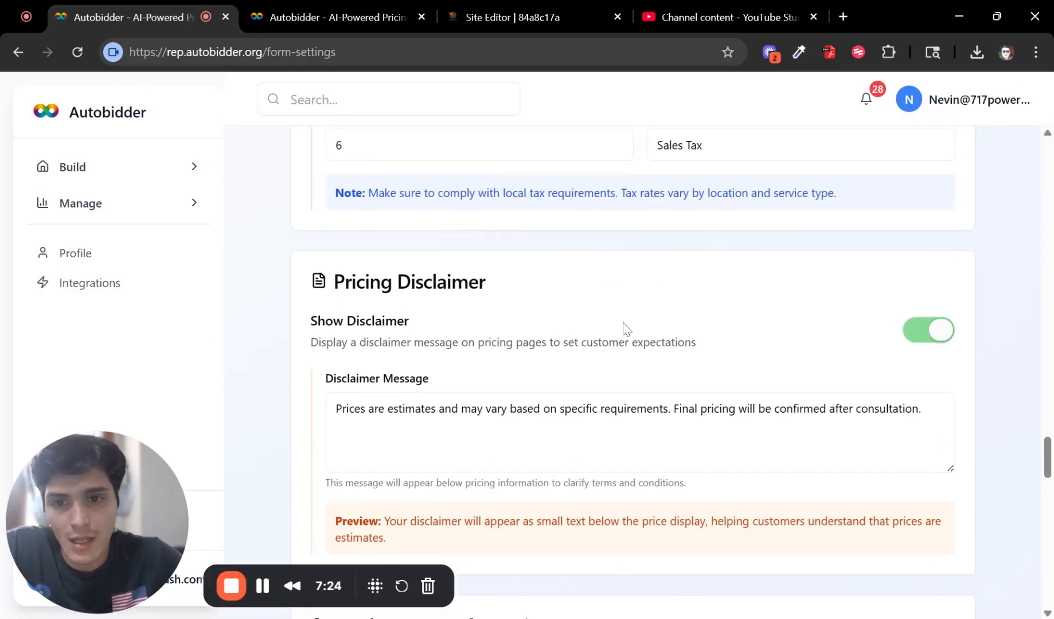
pyautogui.scroll(-7, 619, 321)
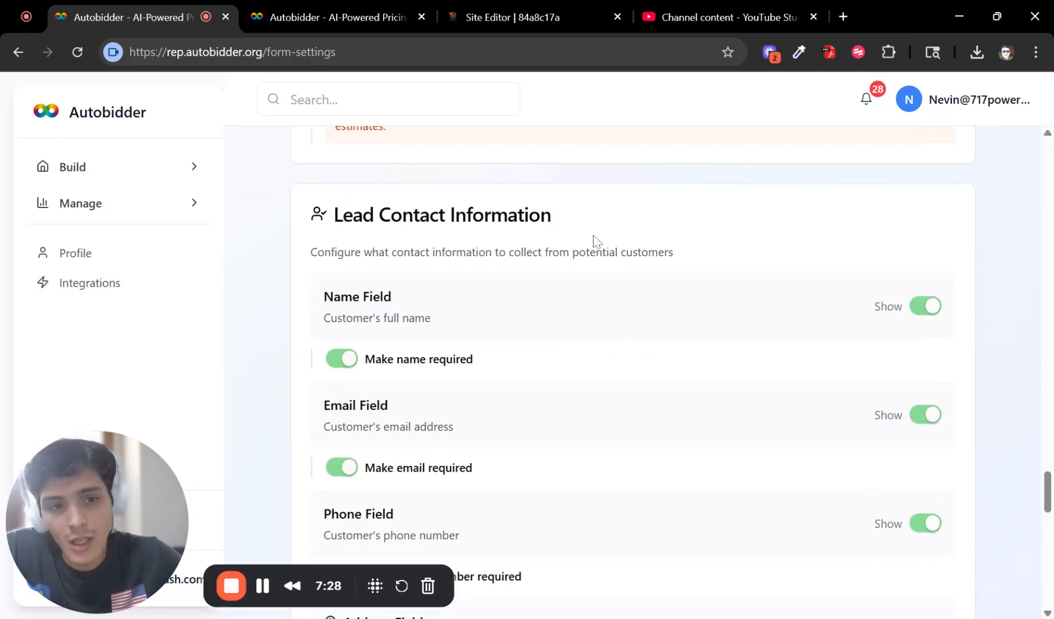
pyautogui.scroll(-3, 595, 238)
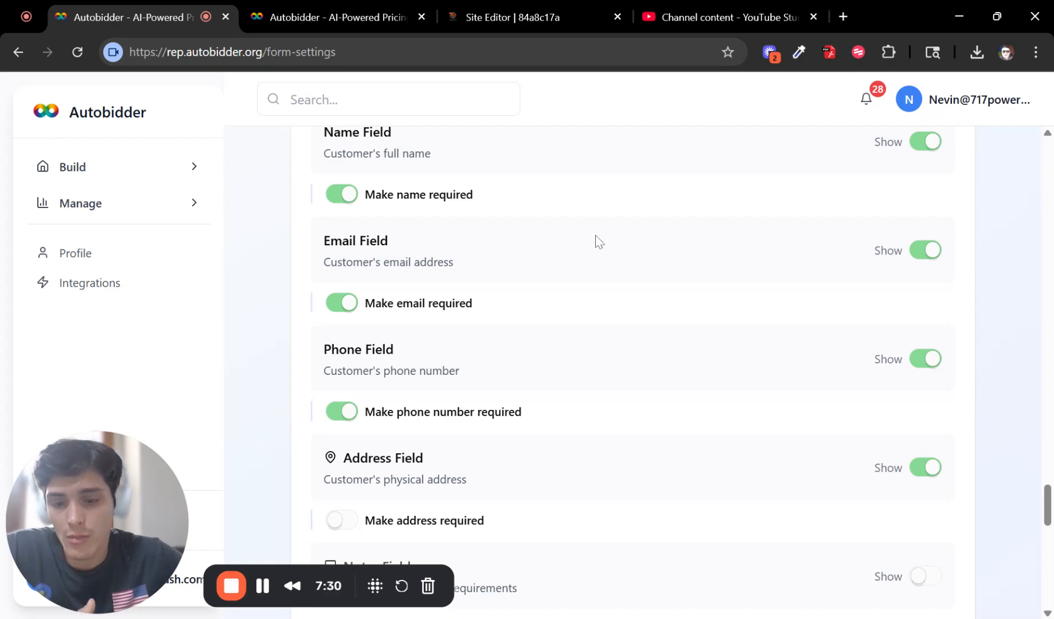
pyautogui.scroll(-2, 760, 352)
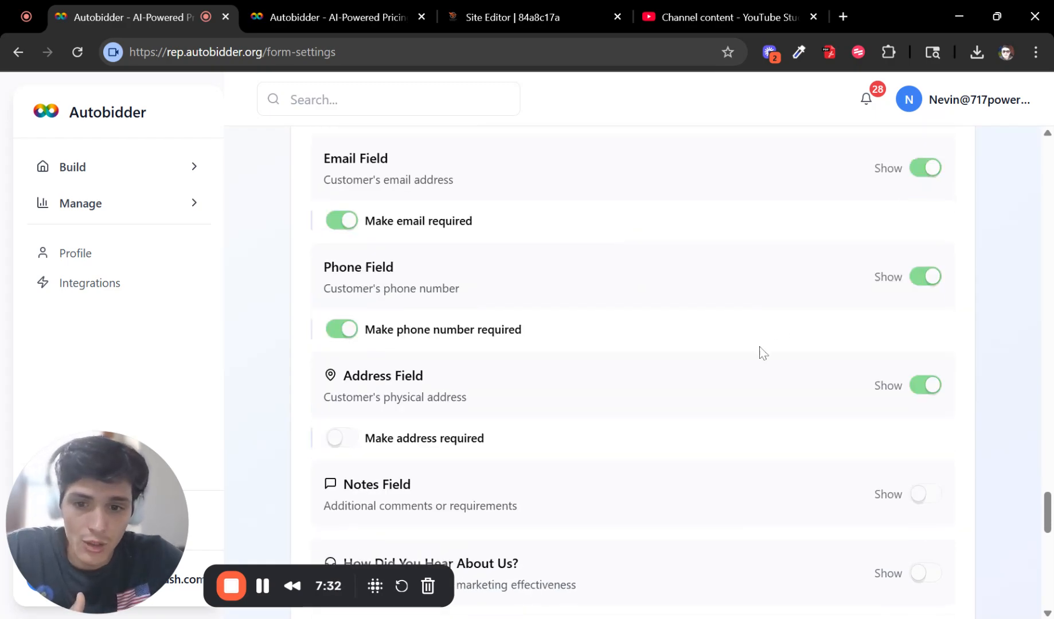
pyautogui.scroll(1, 686, 397)
pyautogui.scroll(2, 665, 387)
pyautogui.scroll(-7, 670, 376)
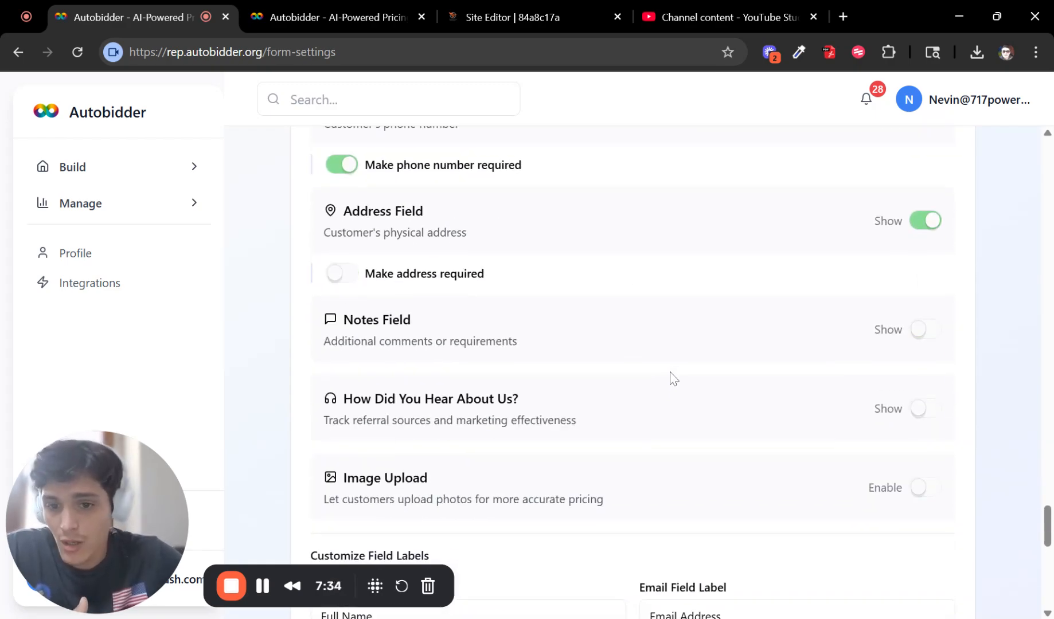
pyautogui.scroll(6, 719, 327)
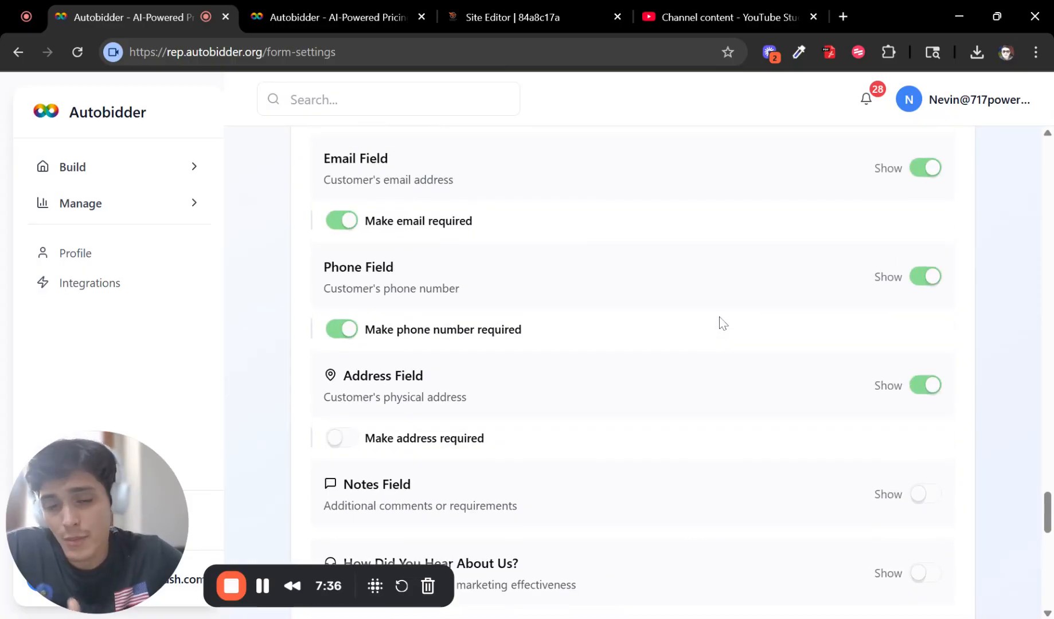
pyautogui.scroll(1, 677, 304)
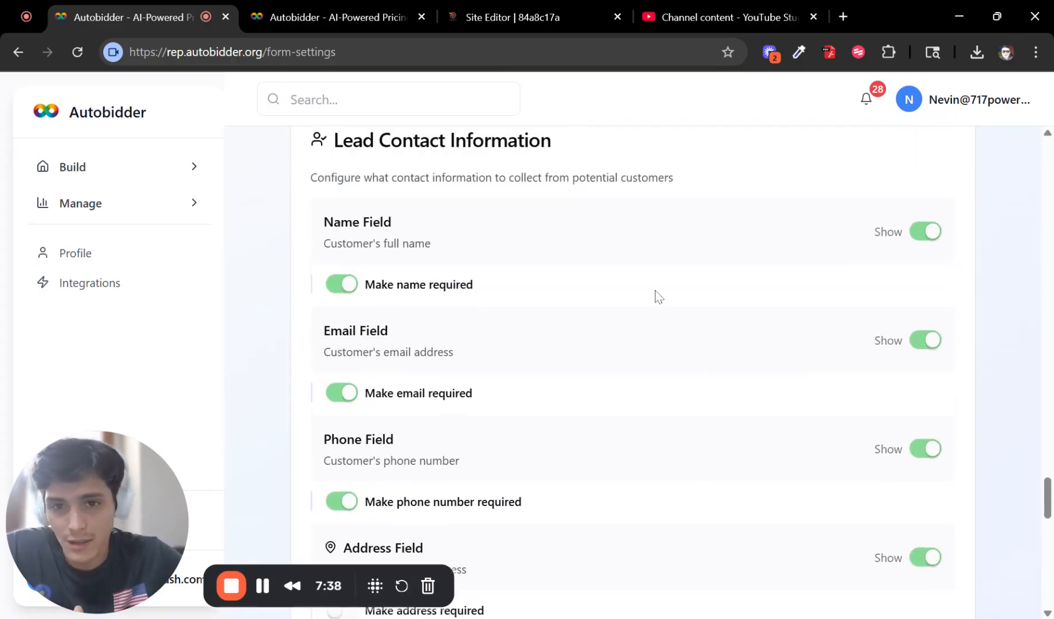
pyautogui.scroll(-1, 519, 342)
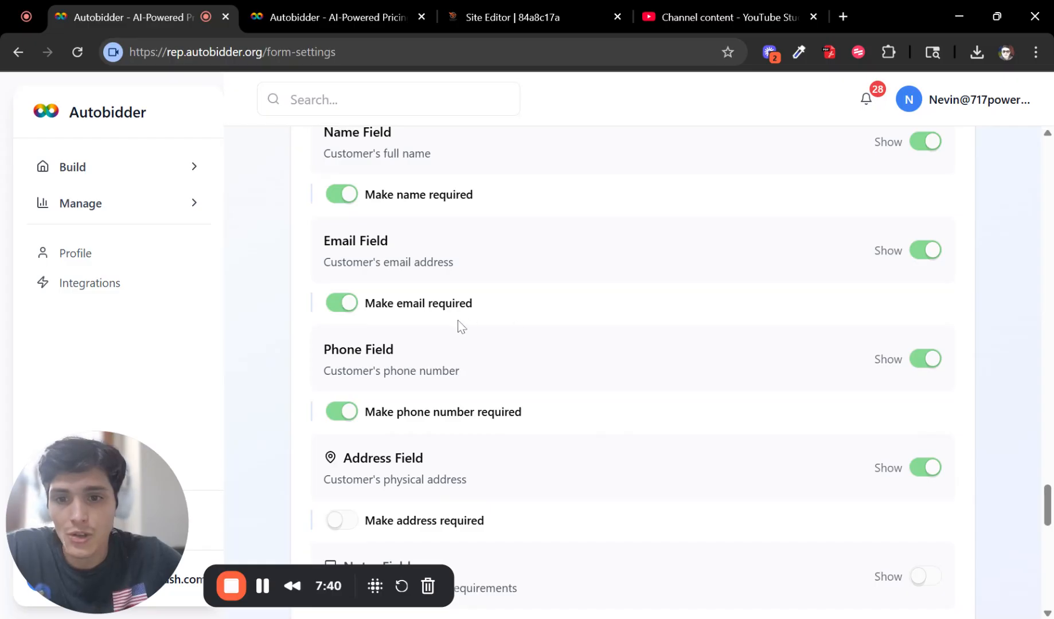
pyautogui.scroll(-1, 356, 350)
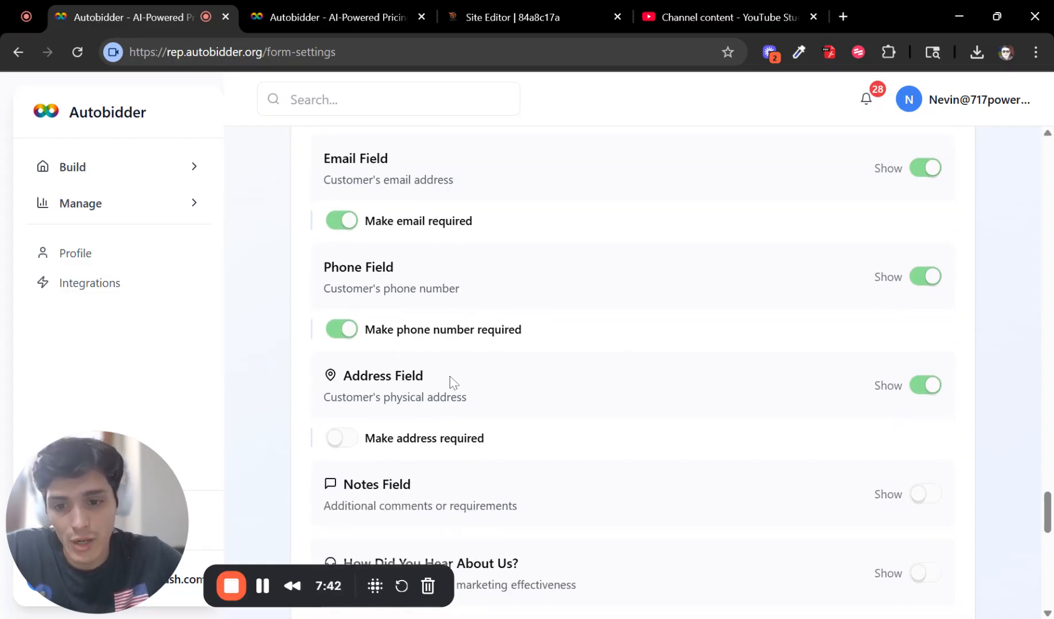
pyautogui.scroll(-1, 451, 381)
pyautogui.scroll(-1, 484, 367)
pyautogui.scroll(-2, 325, 337)
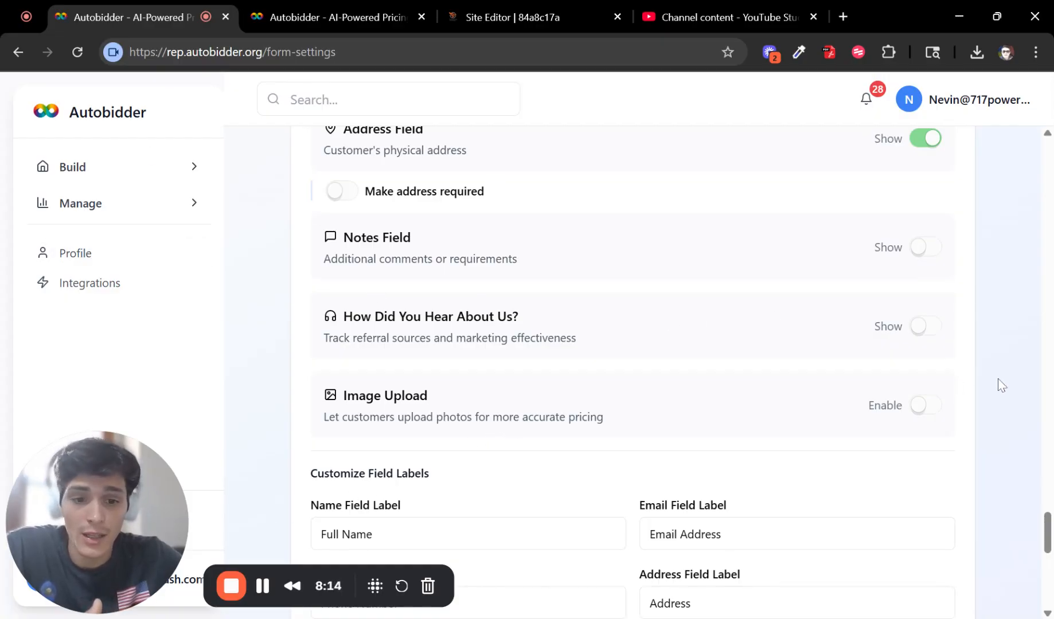
# Step: Set the Service Area Radius slider to 50 miles
pyautogui.scroll(-3, 1009, 392)
pyautogui.scroll(-8, 1015, 394)
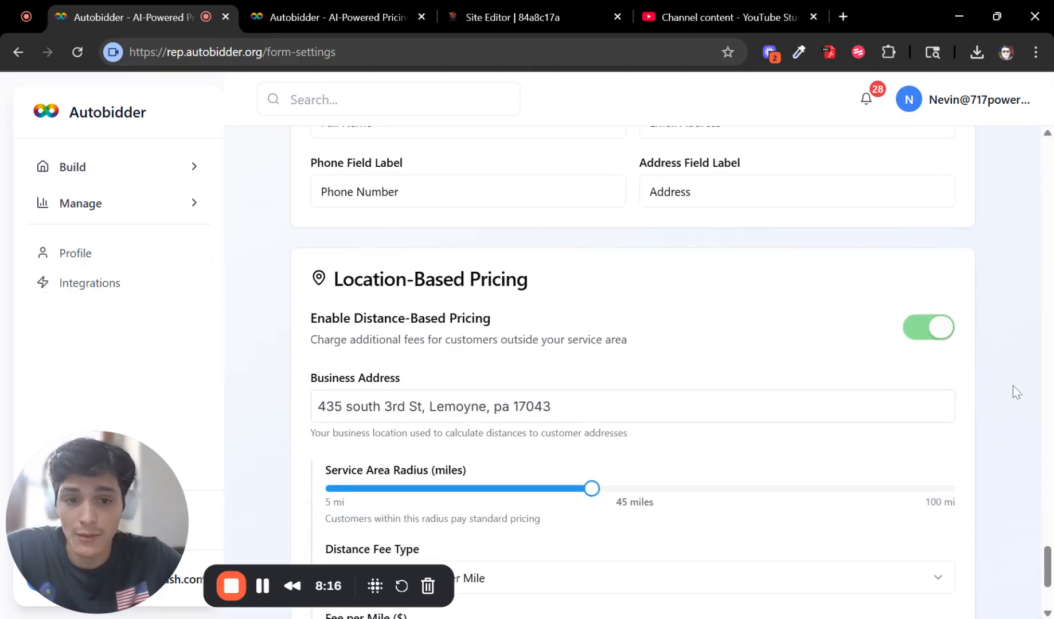
pyautogui.scroll(3, 1011, 395)
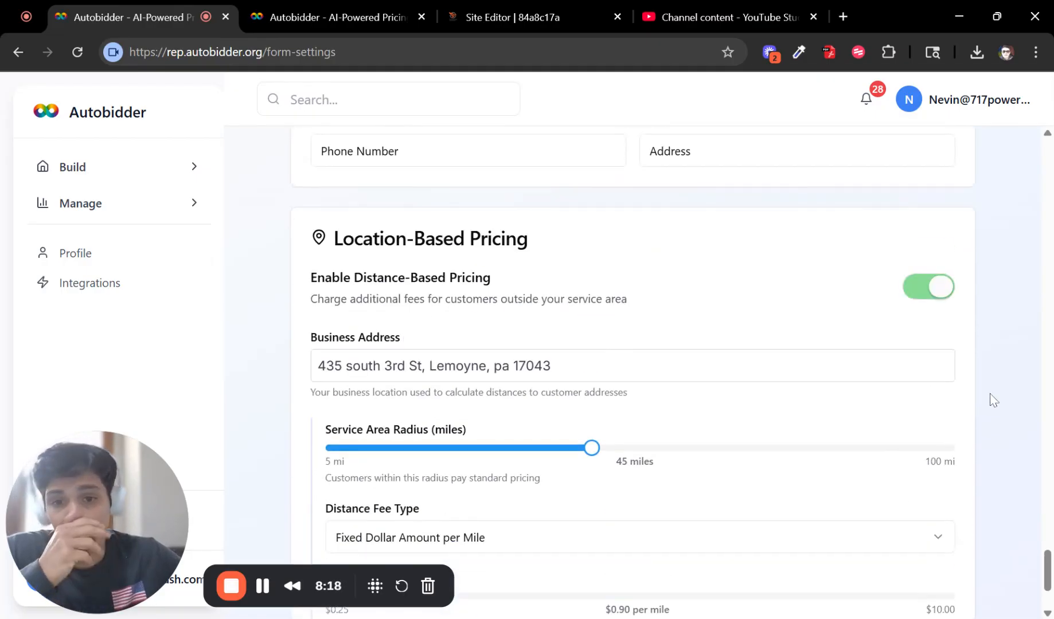
pyautogui.scroll(-3, 740, 347)
pyautogui.scroll(3, 754, 353)
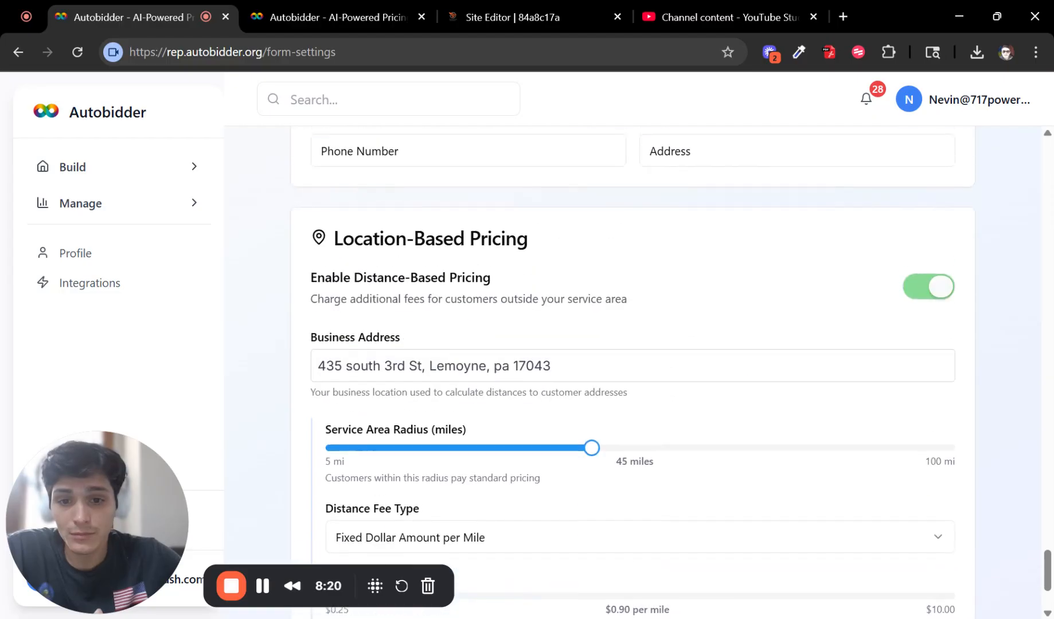
pyautogui.scroll(-3, 847, 377)
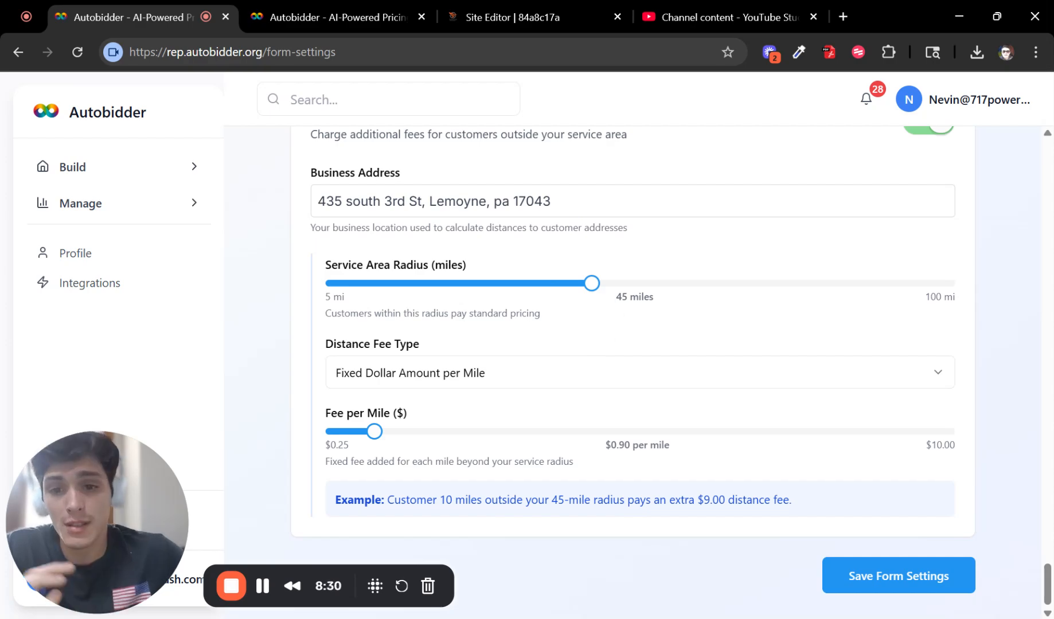
pyautogui.moveTo(594, 283)
pyautogui.mouseDown()
pyautogui.moveTo(746, 284)
pyautogui.moveTo(582, 303)
pyautogui.moveTo(614, 290)
pyautogui.mouseUp()
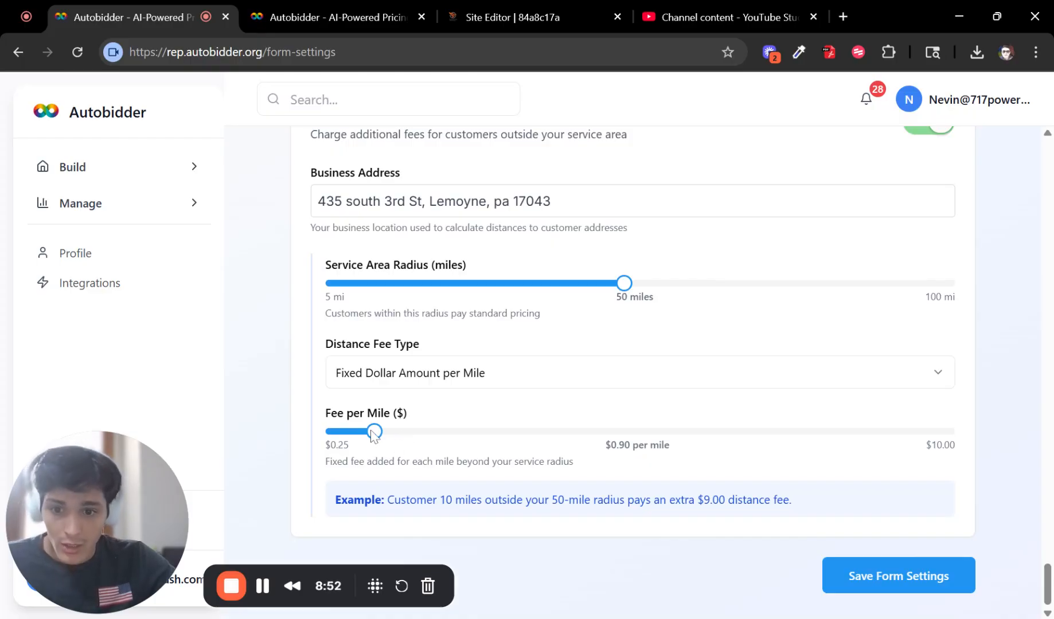
# Step: Adjust the Fee per Mile slider, raising it to $10.00 then lowering it again
pyautogui.moveTo(376, 433)
pyautogui.mouseDown()
pyautogui.moveTo(663, 432)
pyautogui.moveTo(412, 432)
pyautogui.moveTo(372, 446)
pyautogui.mouseUp()
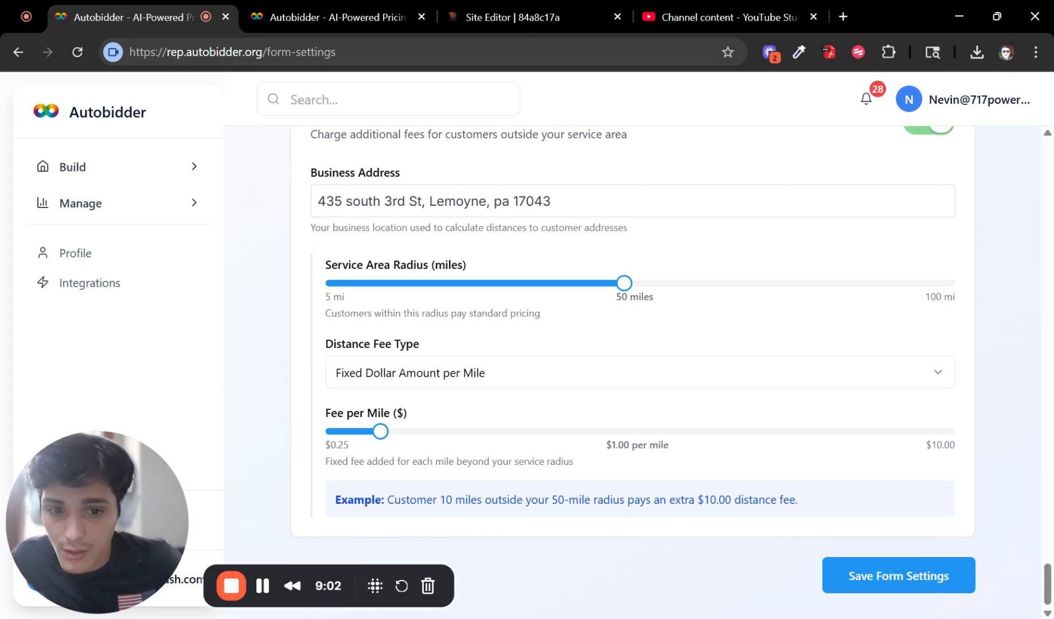
pyautogui.moveTo(383, 431); pyautogui.dragTo(962, 423)
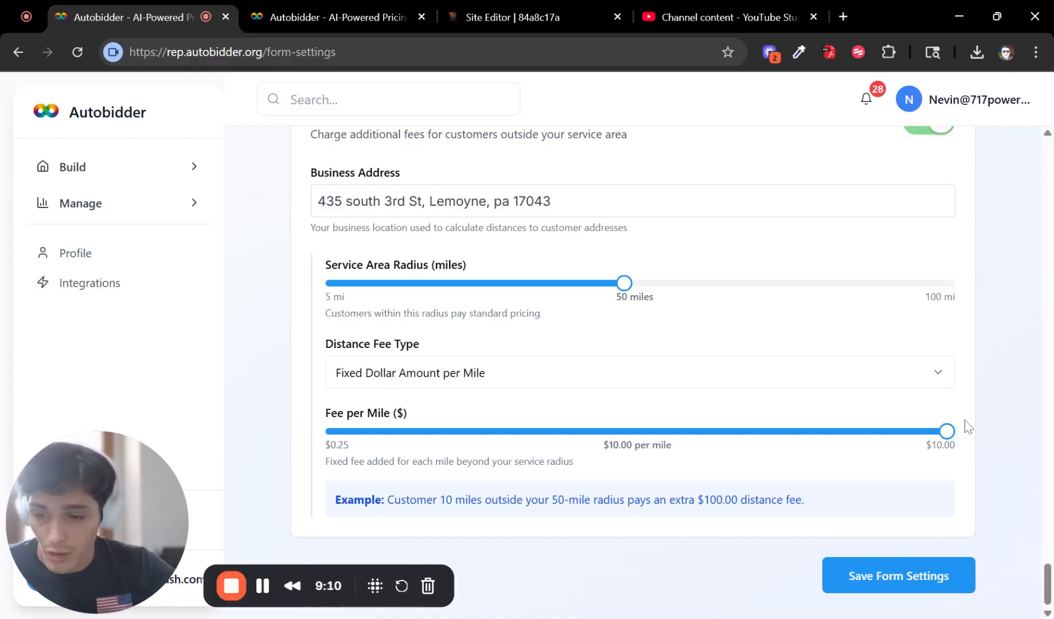
pyautogui.moveTo(946, 431); pyautogui.dragTo(396, 431)
# Step: Set Distance Fee Type to Percentage of Quote per Mile at 0.5% per mile
pyautogui.click(434, 382)
pyautogui.click(433, 432)
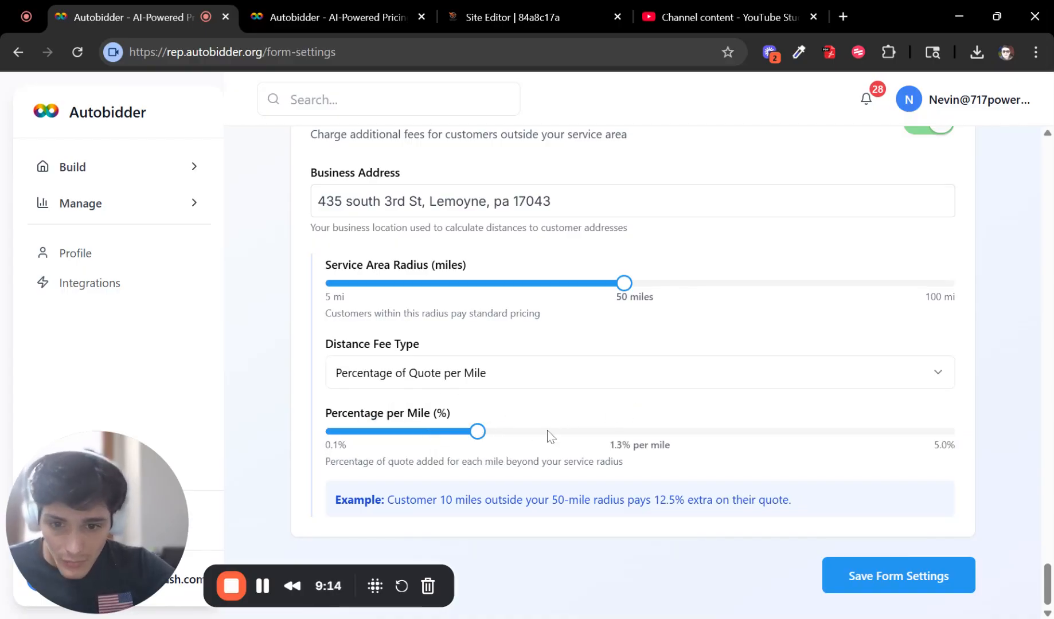
pyautogui.moveTo(548, 434); pyautogui.dragTo(403, 422)
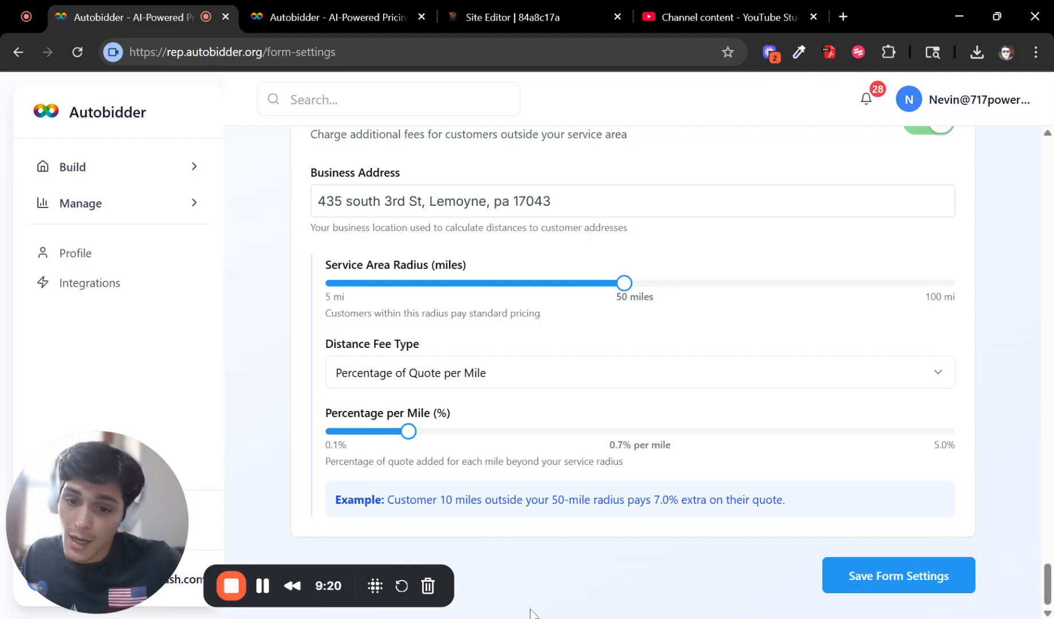
pyautogui.moveTo(409, 437); pyautogui.dragTo(383, 437)
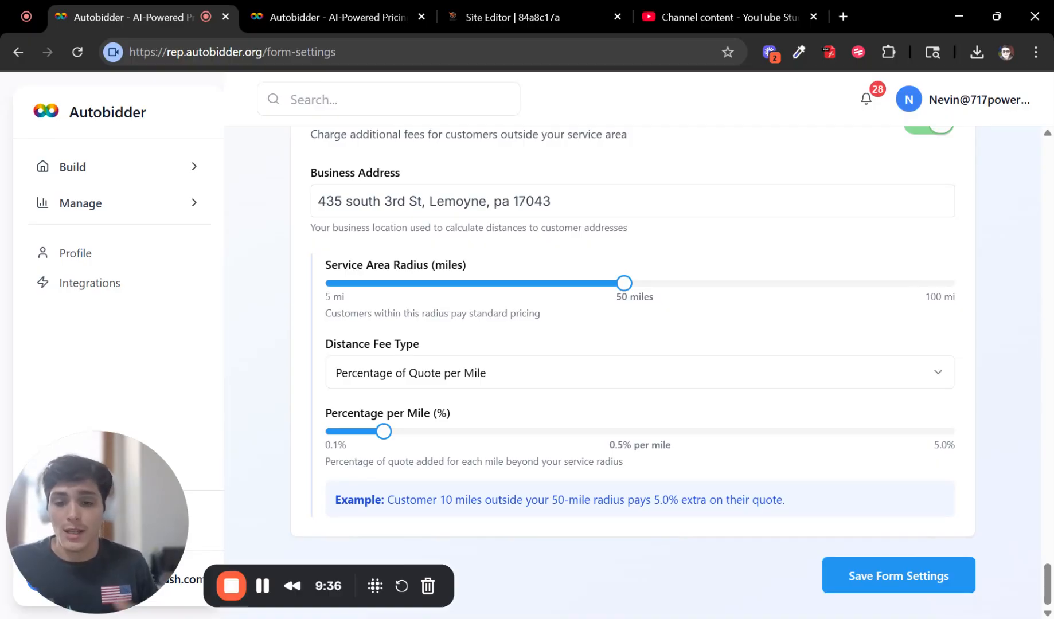
# Step: Save the form settings
pyautogui.click(929, 579)
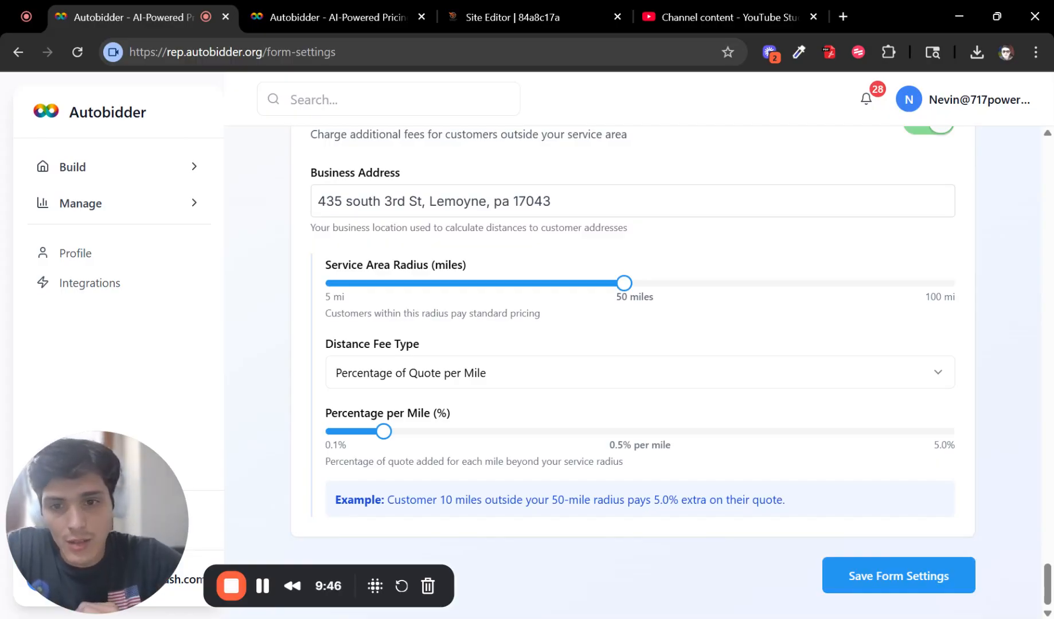
pyautogui.scroll(4, 571, 555)
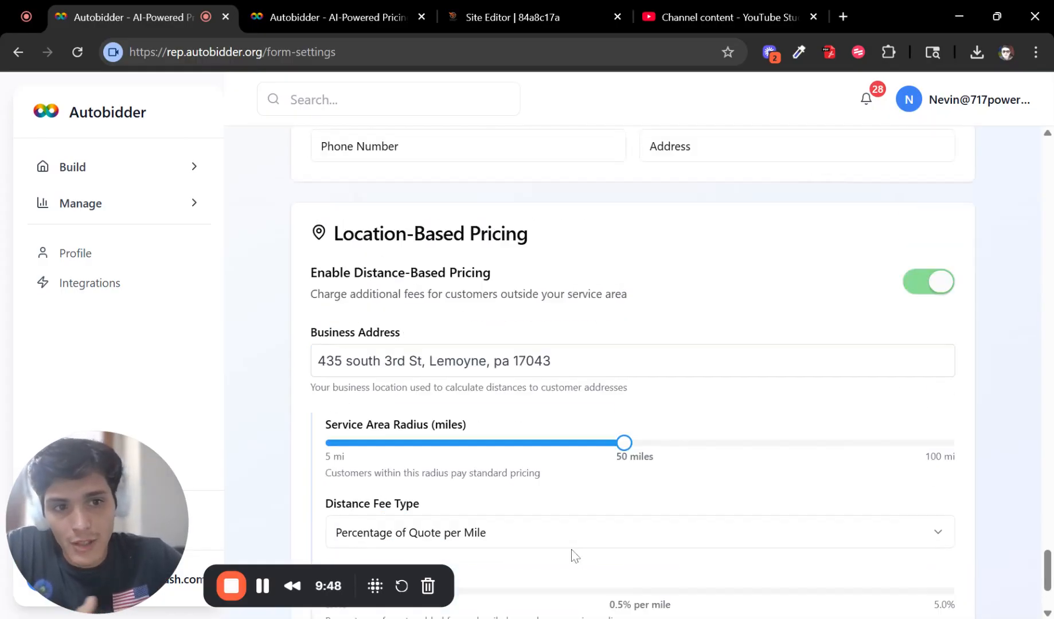
pyautogui.scroll(-4, 612, 531)
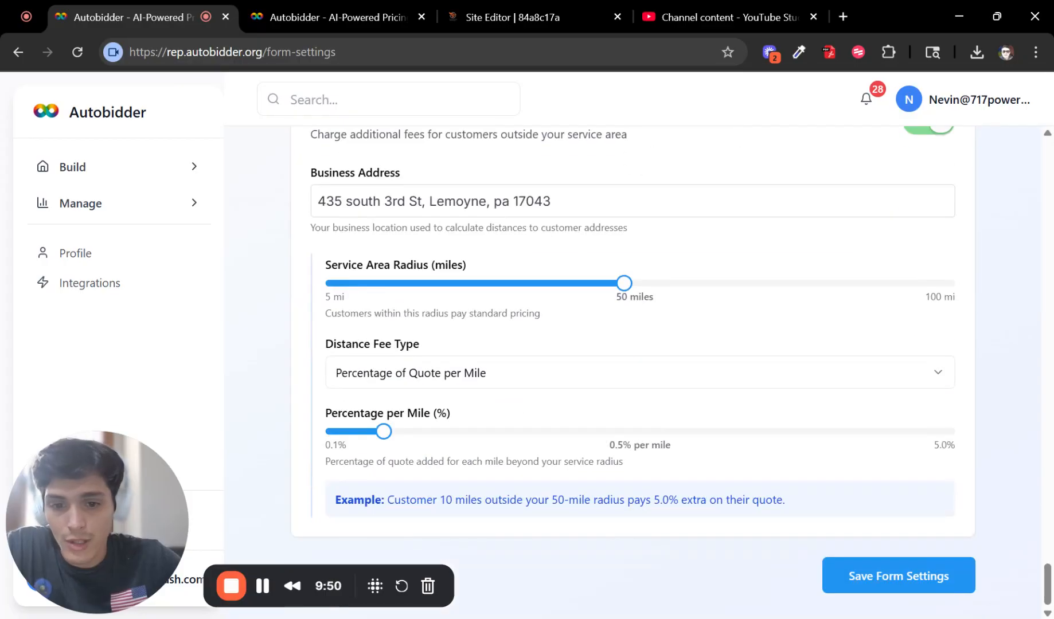
pyautogui.click(903, 579)
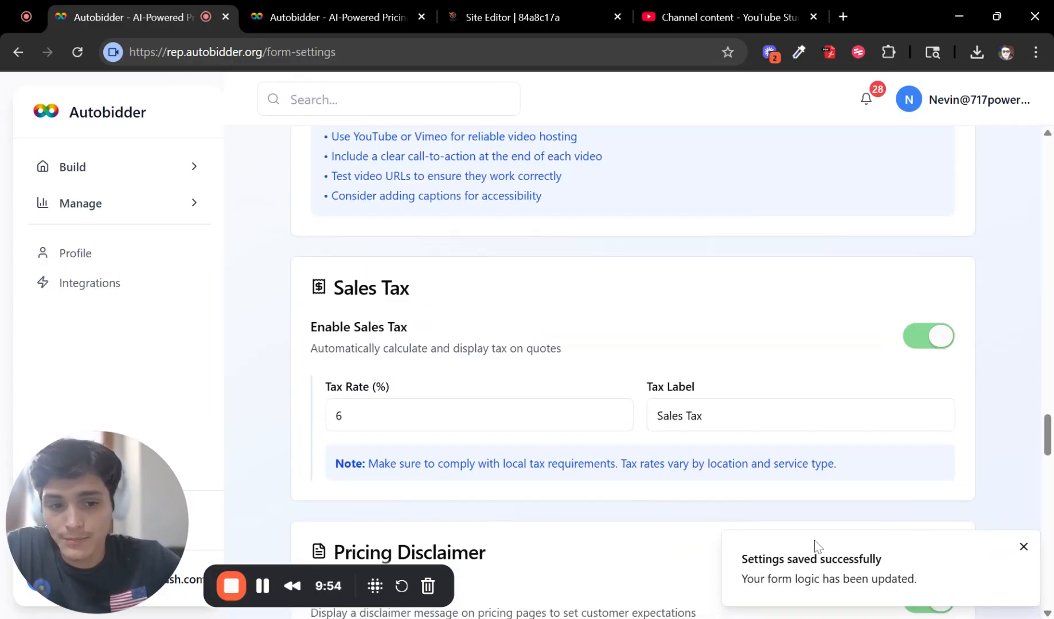
pyautogui.scroll(15, 762, 363)
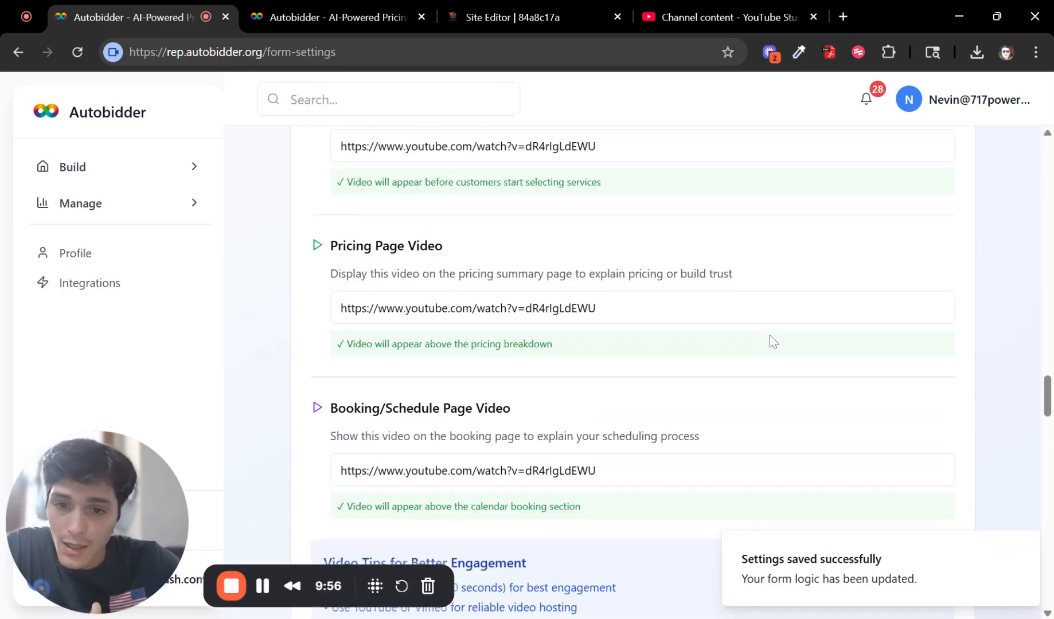
pyautogui.scroll(15, 755, 372)
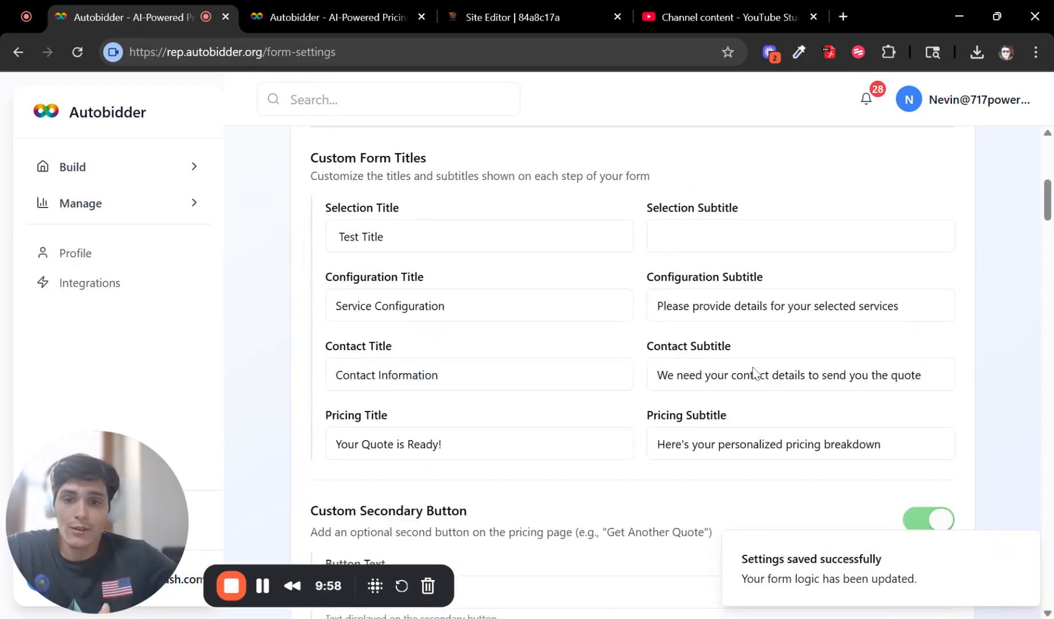